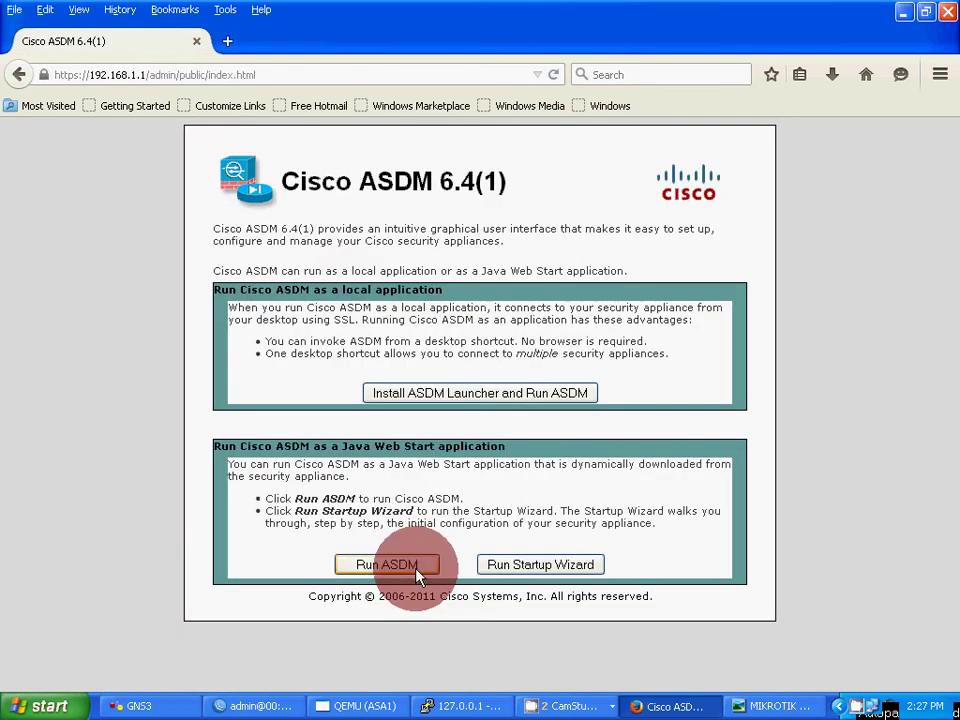
Launch ASDM via the asdm.jnlp Java Web Start file, postponing the Java update and accepting the risk
click(418, 577)
click(210, 178)
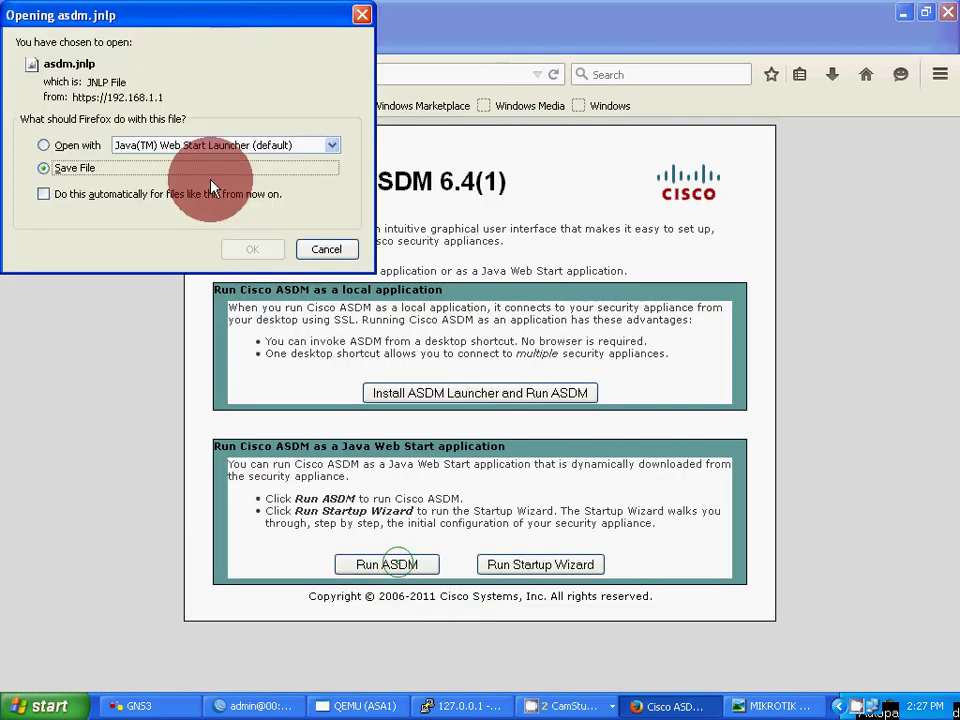
click(232, 249)
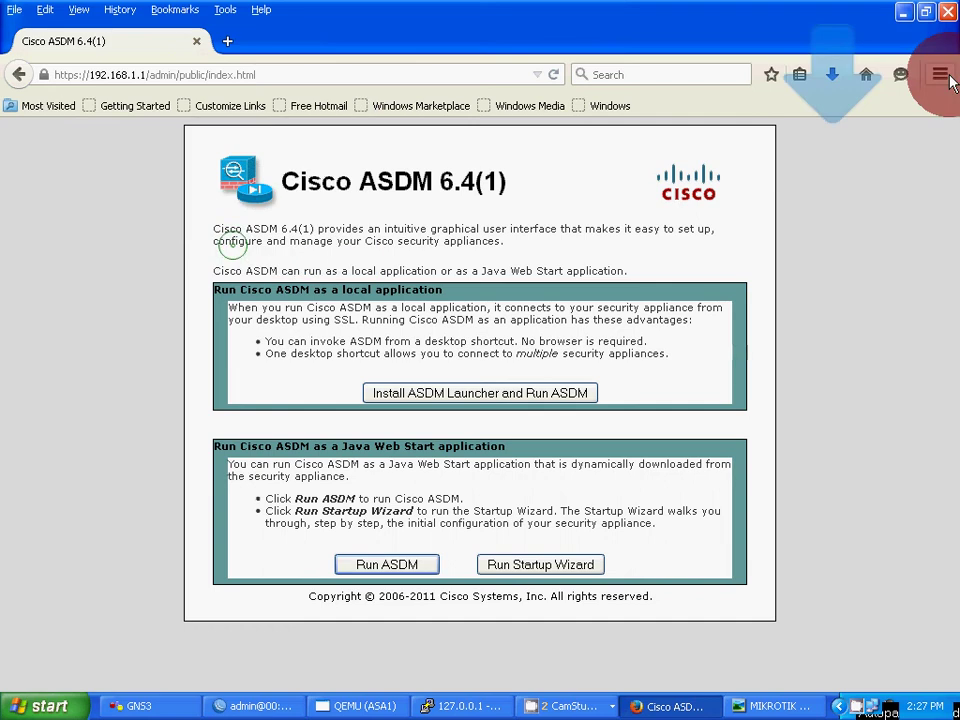
click(830, 78)
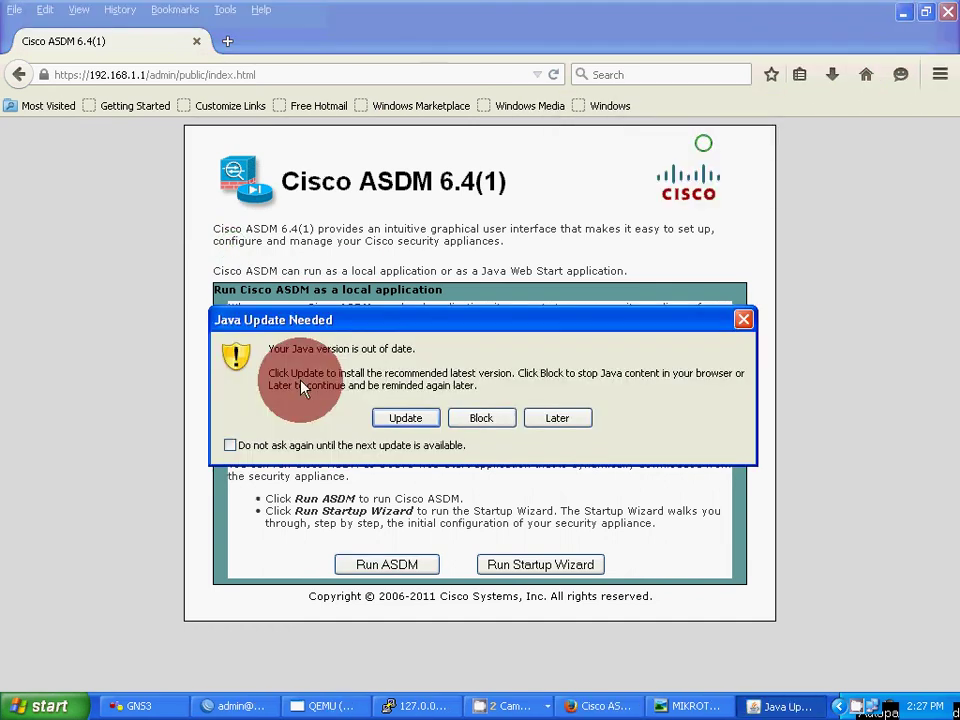
click(557, 418)
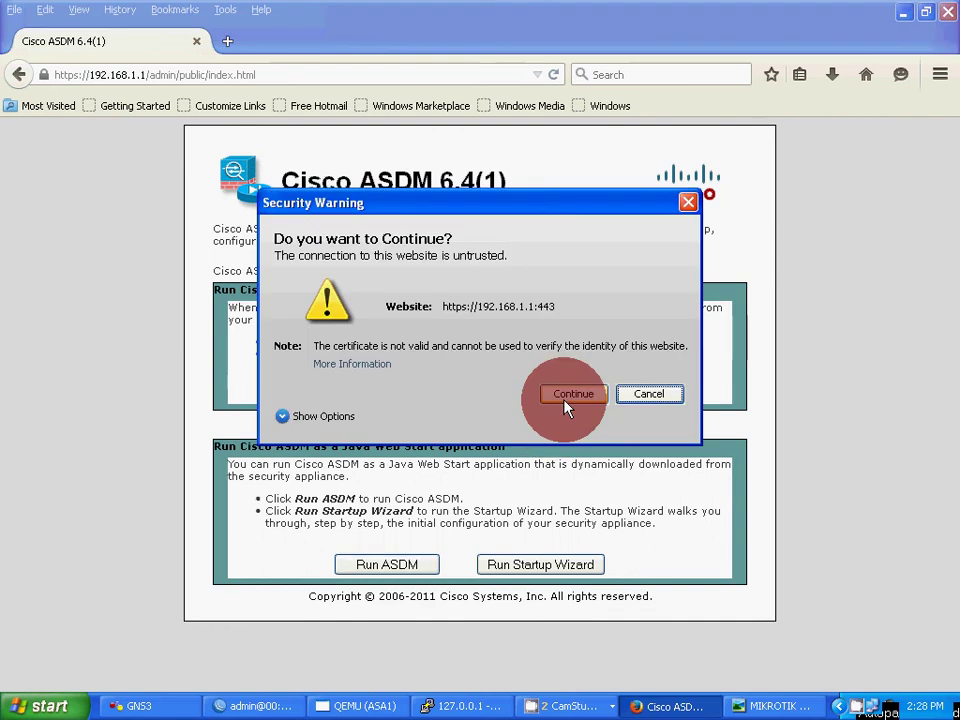
click(567, 400)
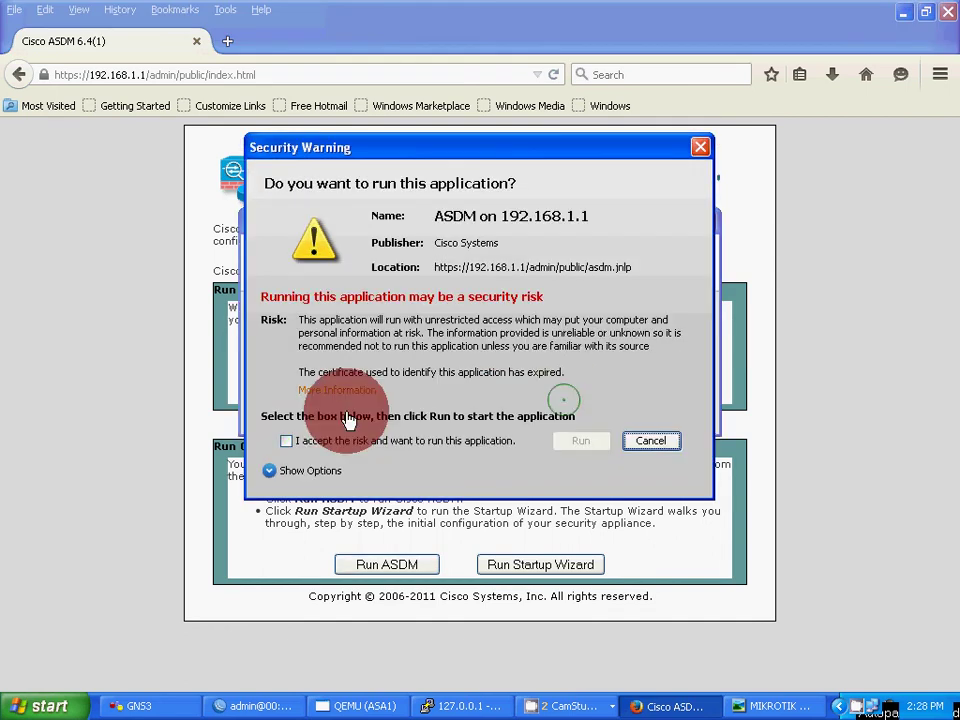
click(286, 440)
click(580, 440)
Enter the ASA login password, correcting a typo, and submit the credentials
click(368, 390)
text(cisco)
key(BackSpace)
key(BackSpace)
key(BackSpace)
key(BackSpace)
text(isco)
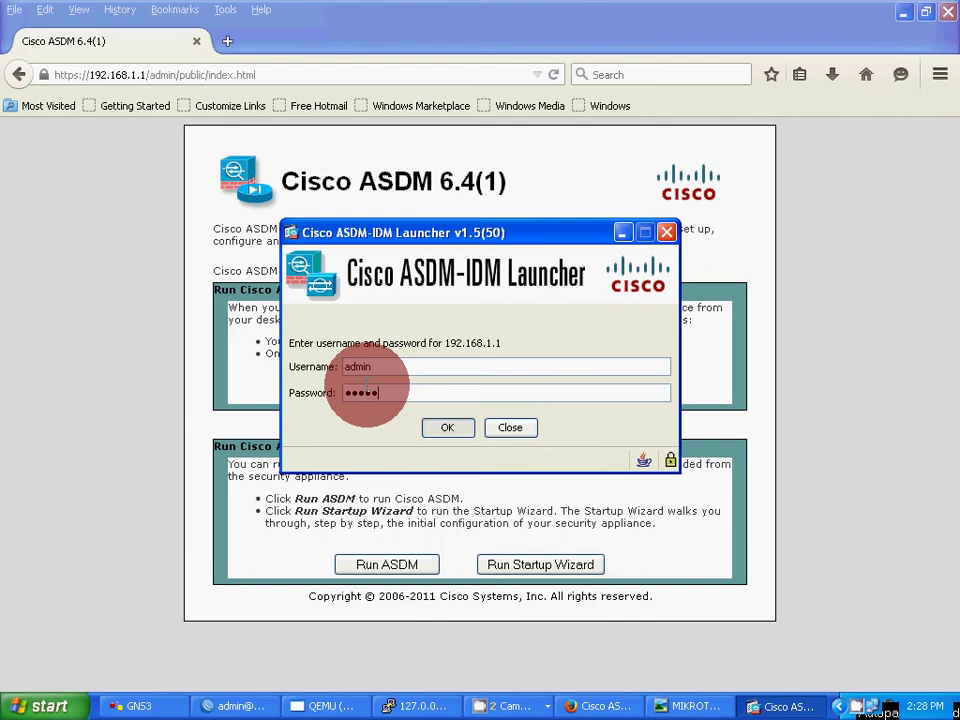
key(Return)
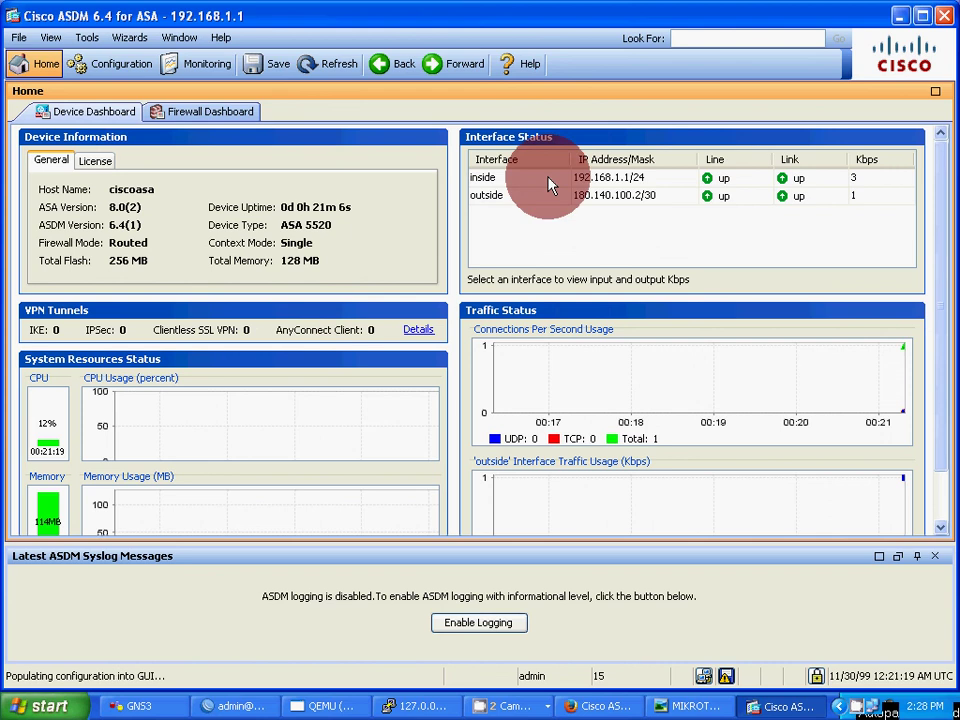
Review the inside and outside interface traffic figures, then bring up the Ping tool
click(549, 182)
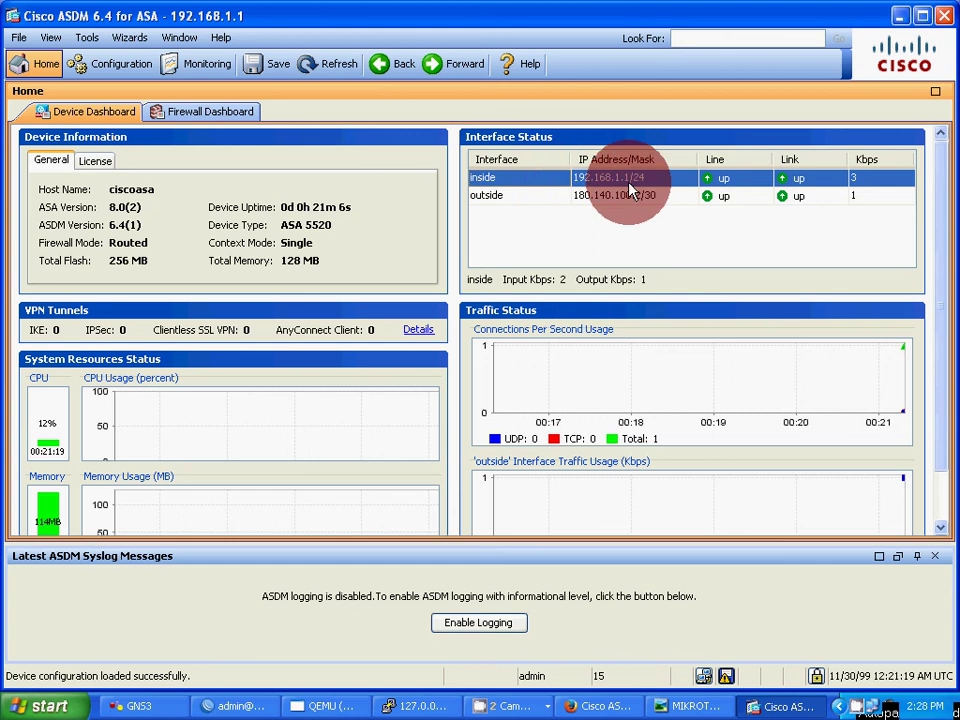
click(590, 206)
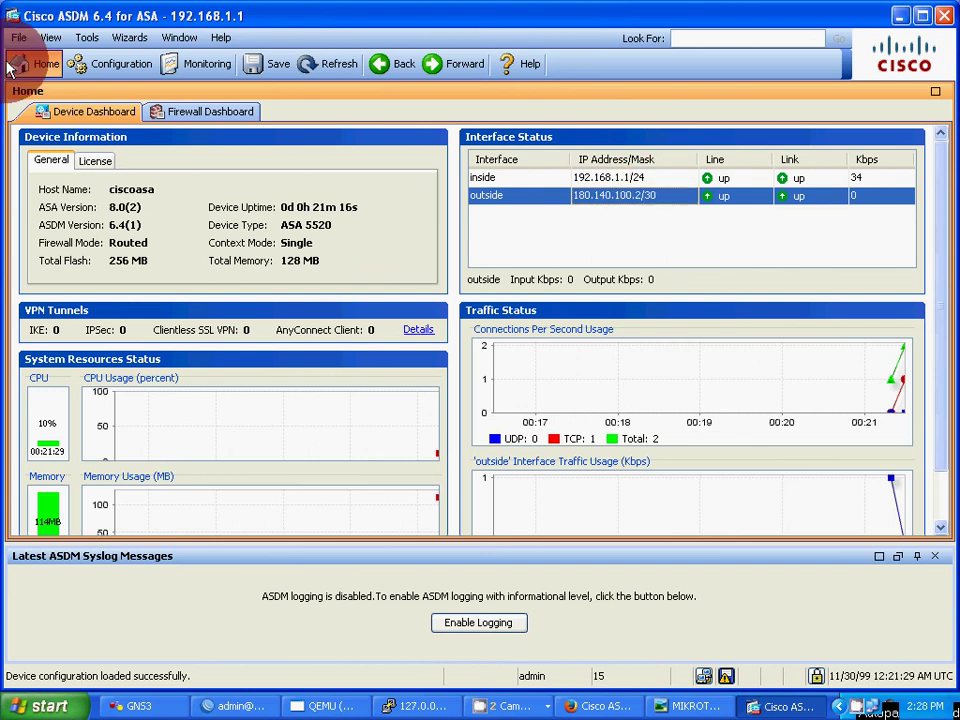
click(84, 37)
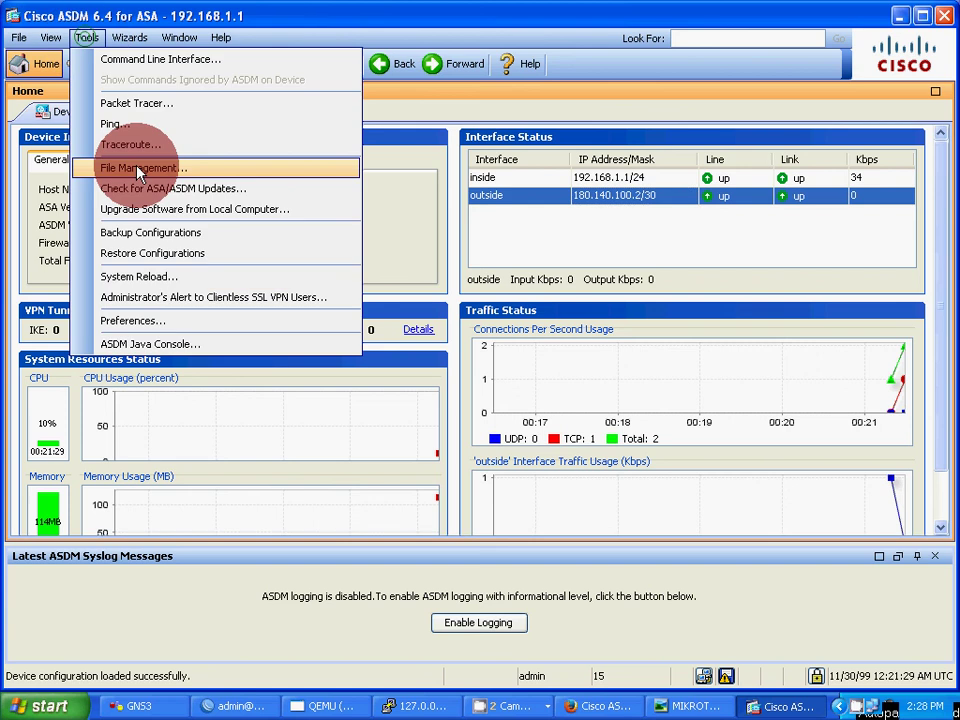
click(116, 124)
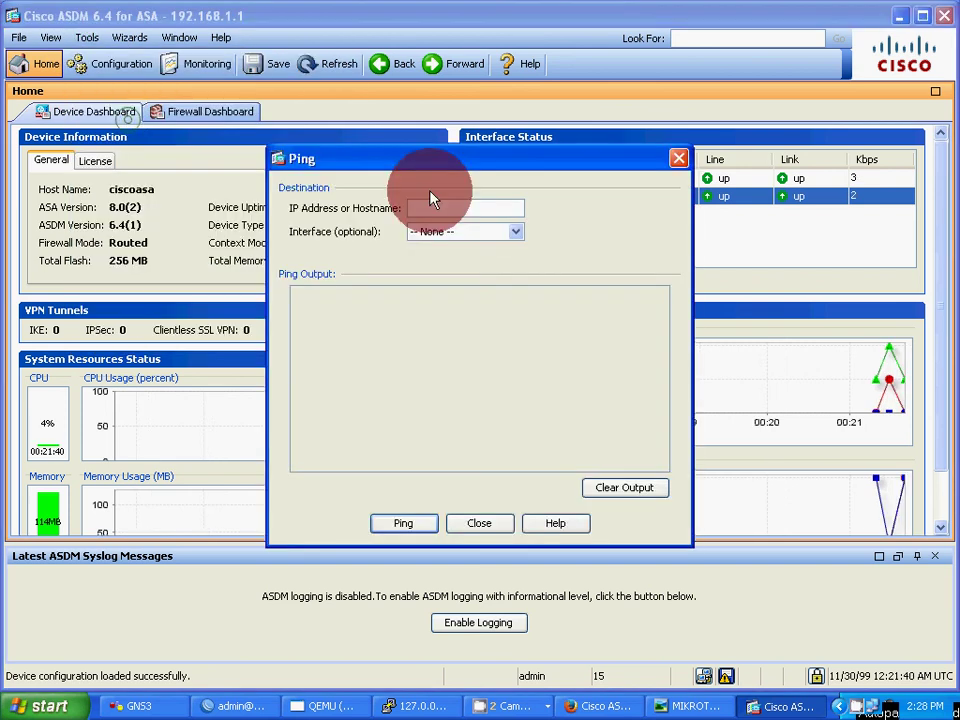
Check the VPN network diagram, then return to ASDM
click(683, 706)
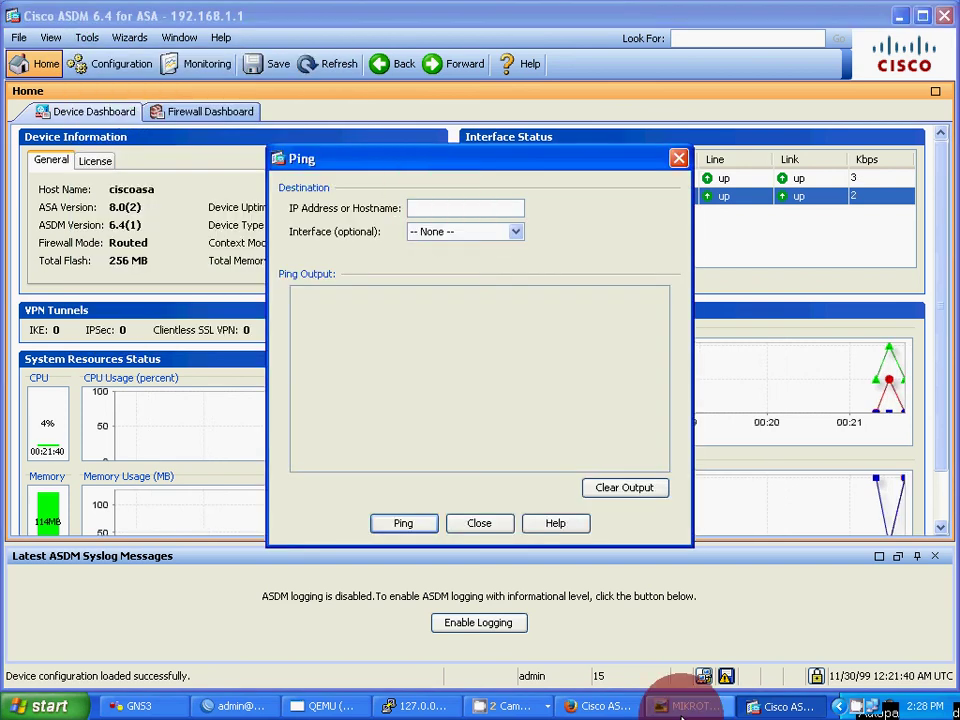
click(283, 276)
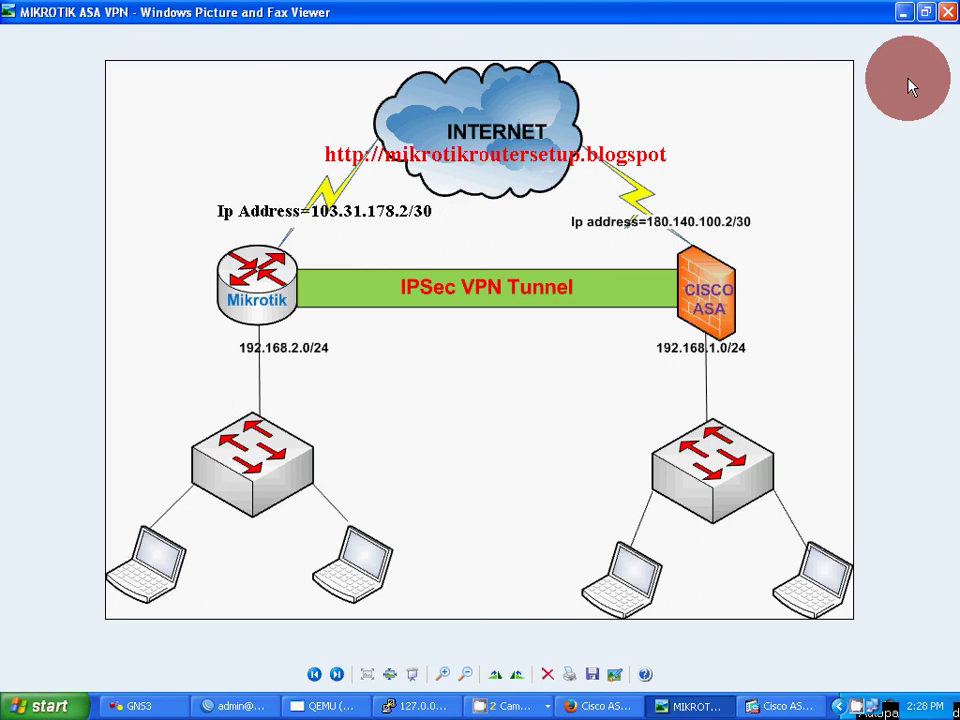
click(902, 14)
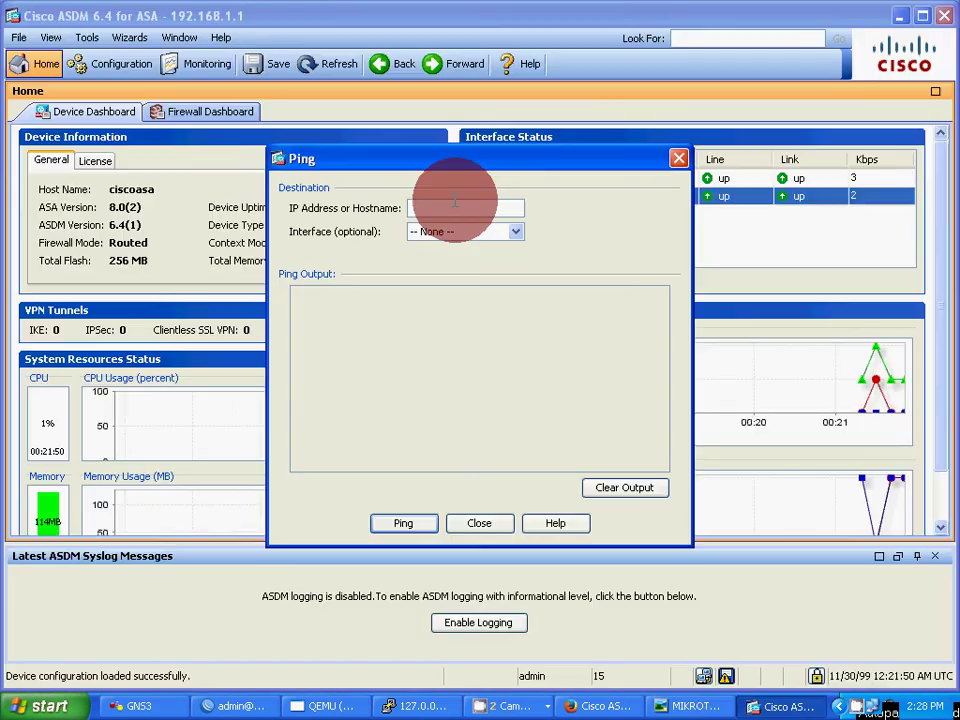
Ping 103.31.178.2, confirm five of five replies succeed, and close the ping window
click(454, 207)
text(103.31.178.2)
click(405, 523)
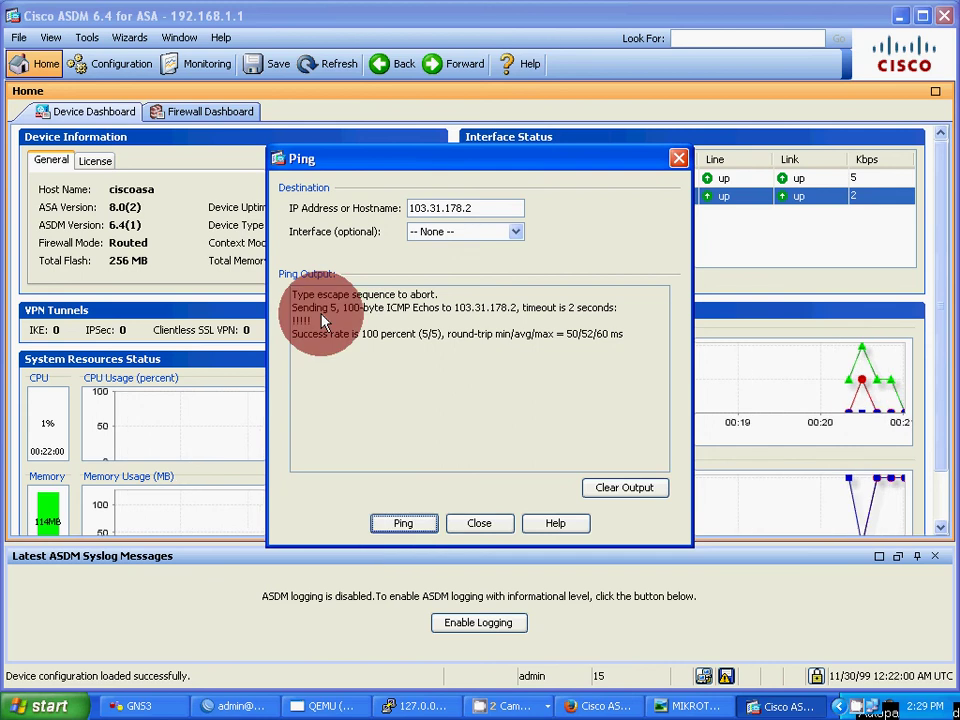
drag(305, 322, 291, 323)
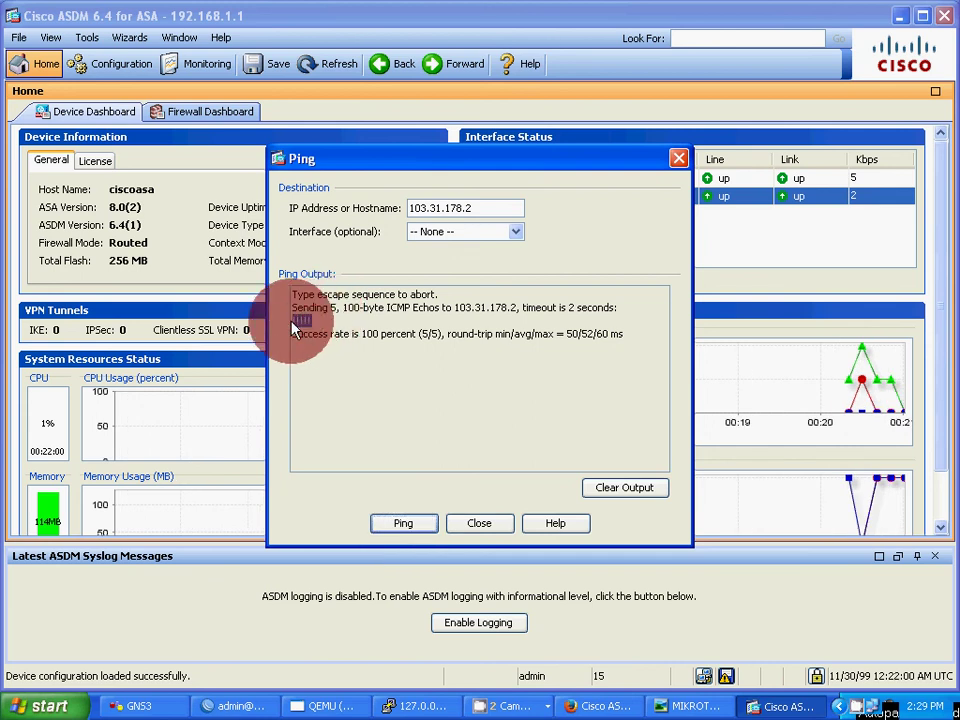
click(295, 328)
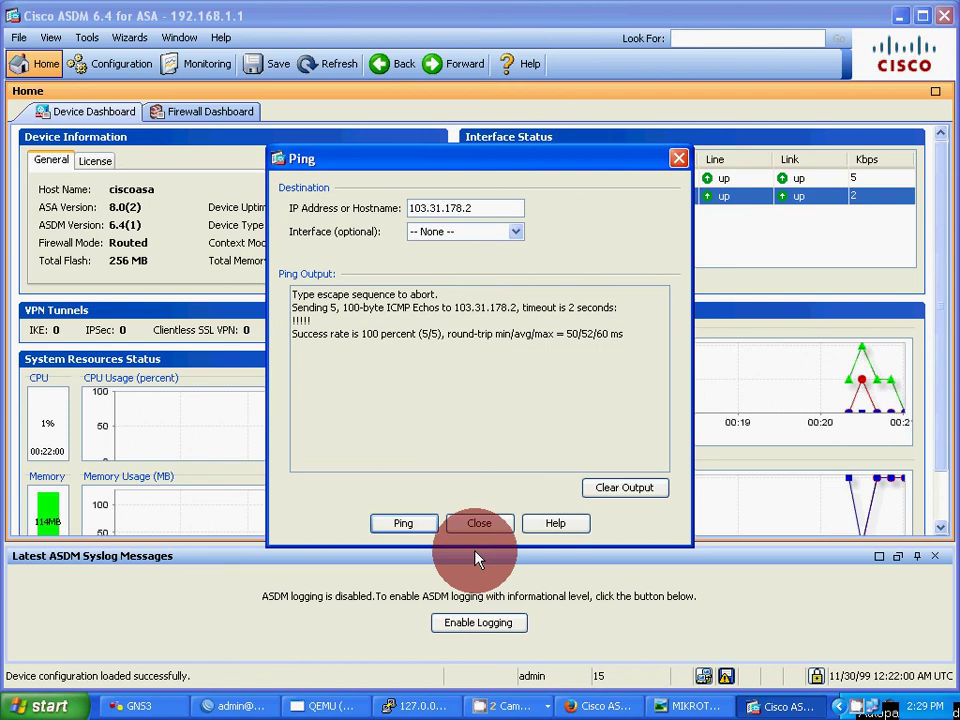
click(465, 524)
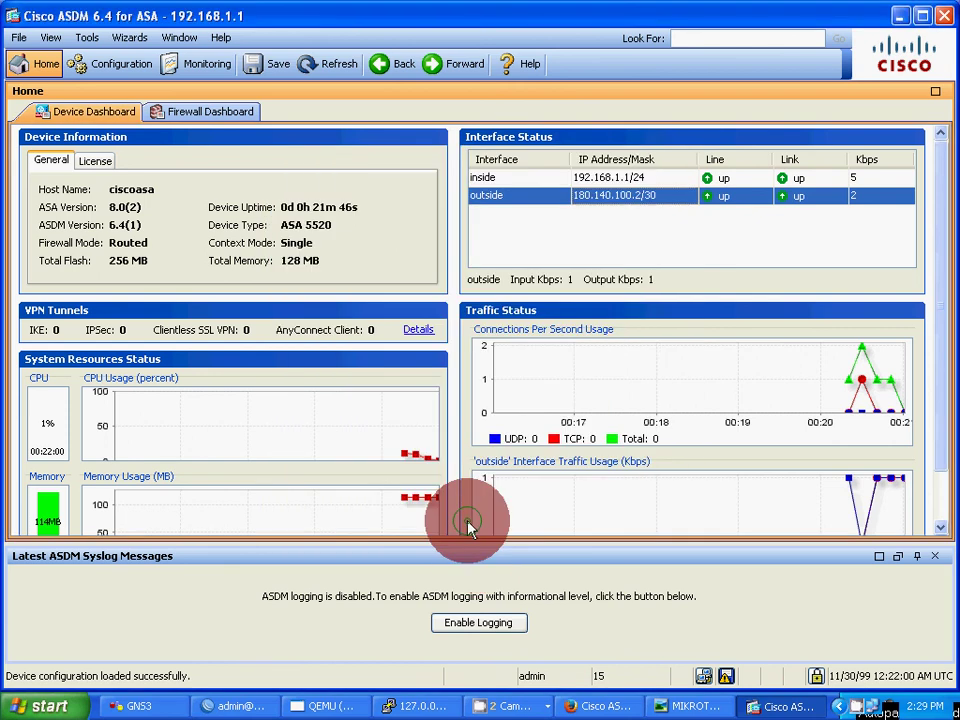
Allow IPsec access on the outside interface in the Site-to-Site VPN connection profiles
click(100, 64)
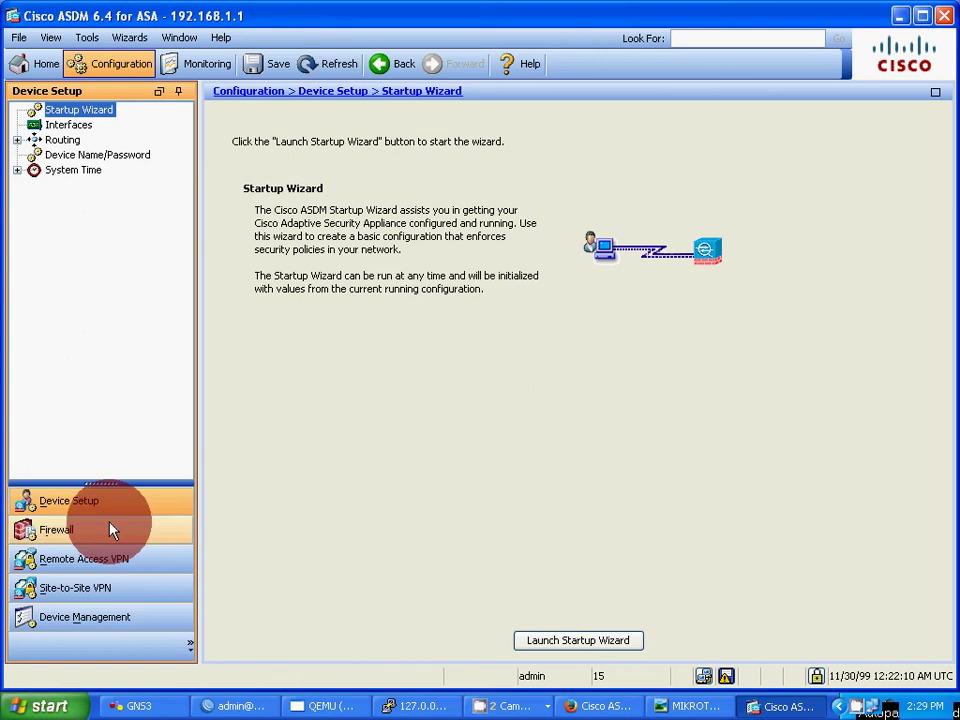
click(100, 596)
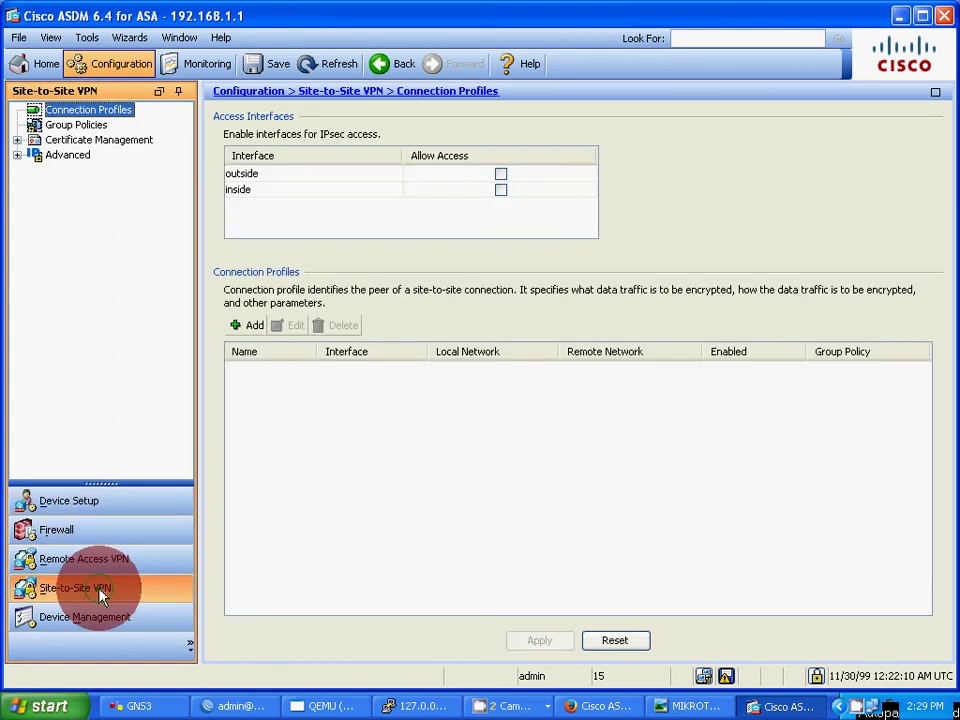
click(500, 175)
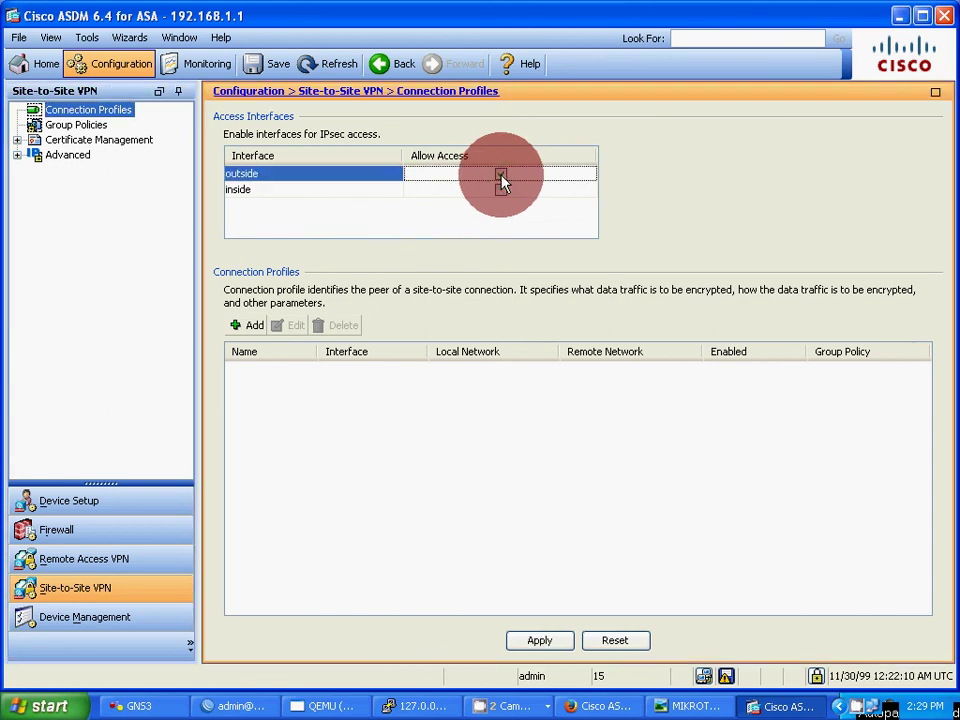
Limit DfltGrpPolicy tunneling protocols to IPsec, dropping L2TP/IPsec and Clientless SSL VPN
click(66, 126)
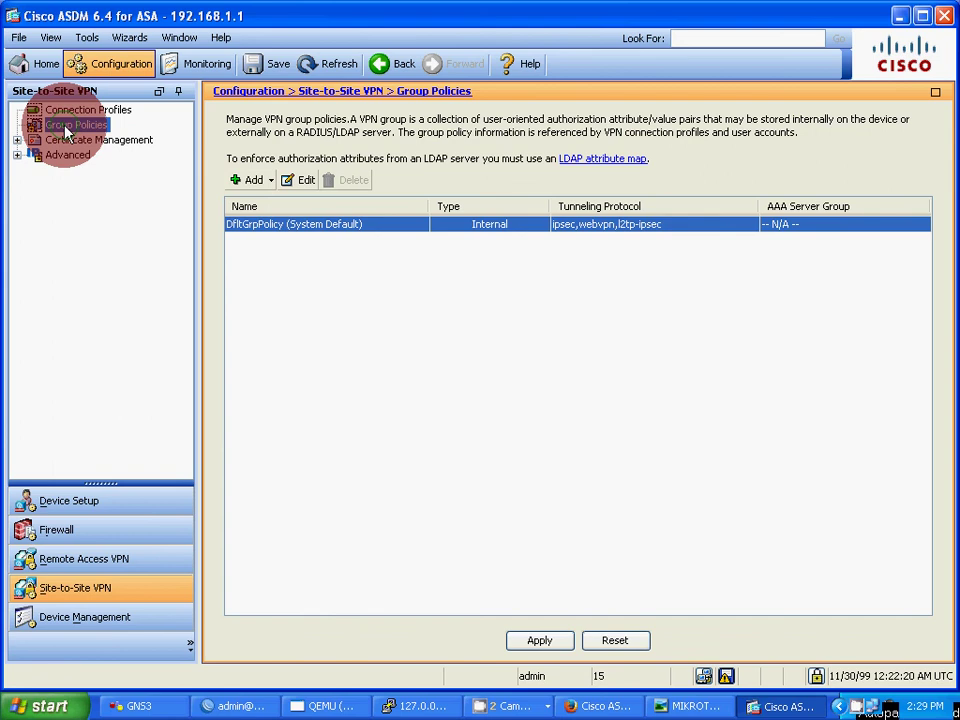
click(300, 182)
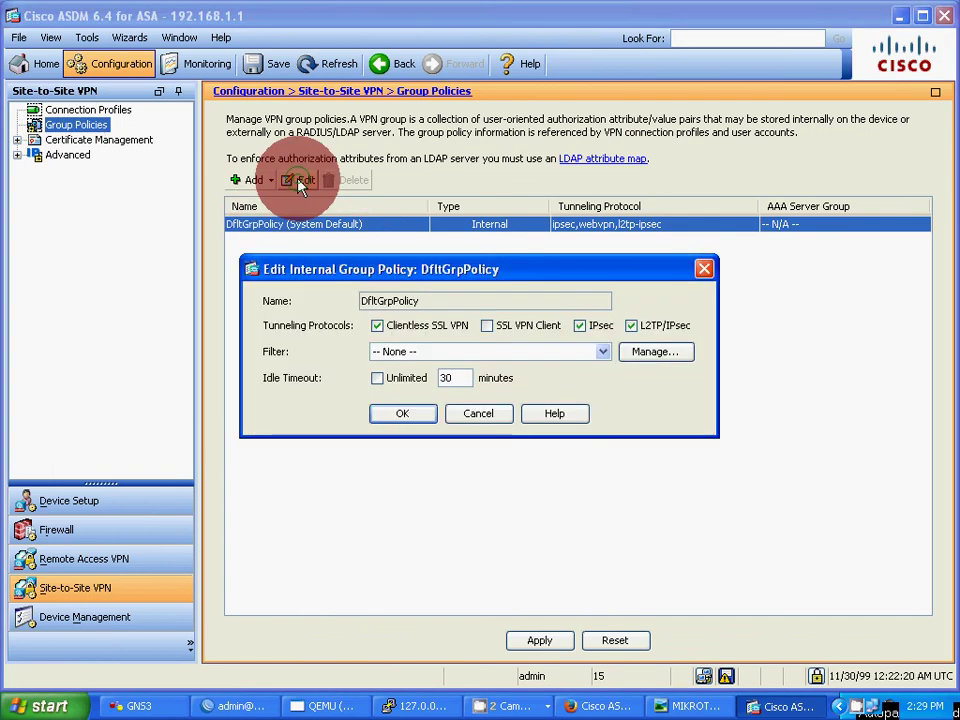
click(631, 325)
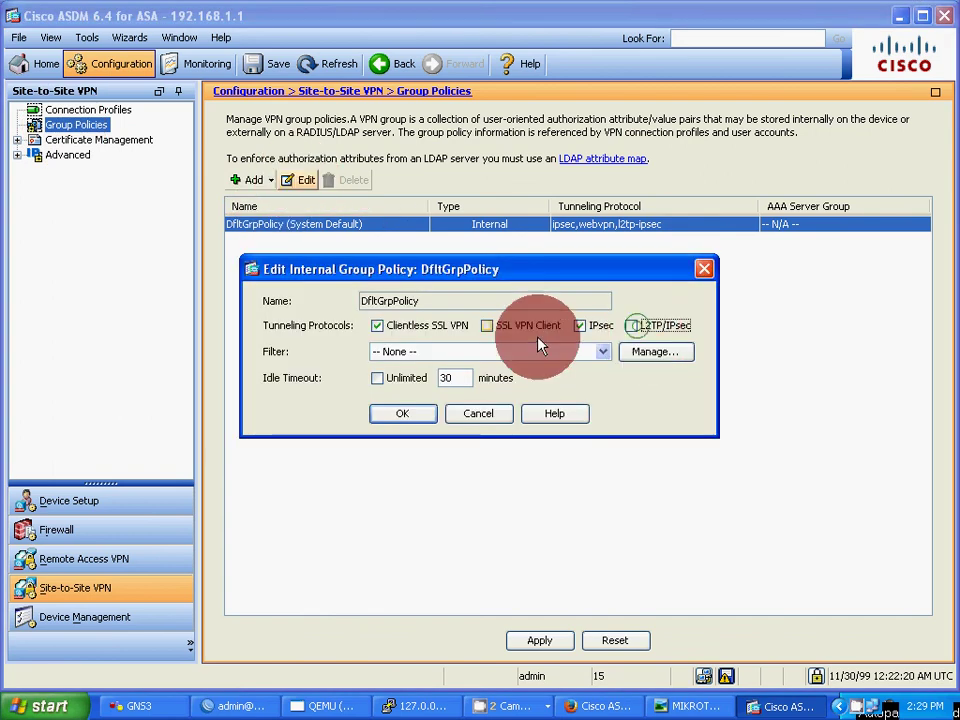
click(388, 325)
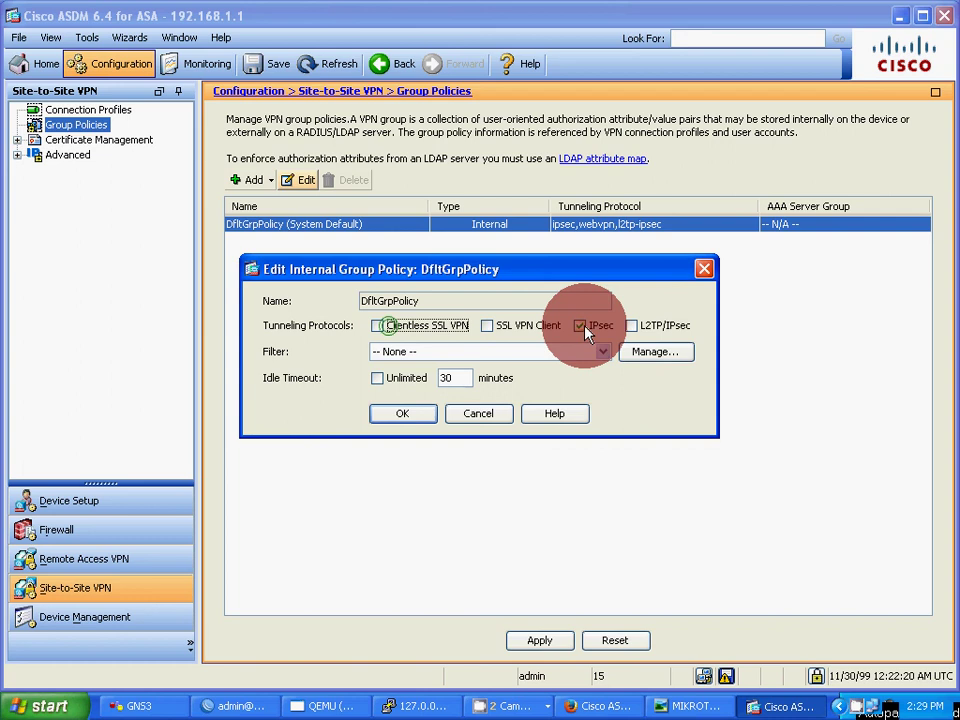
click(398, 415)
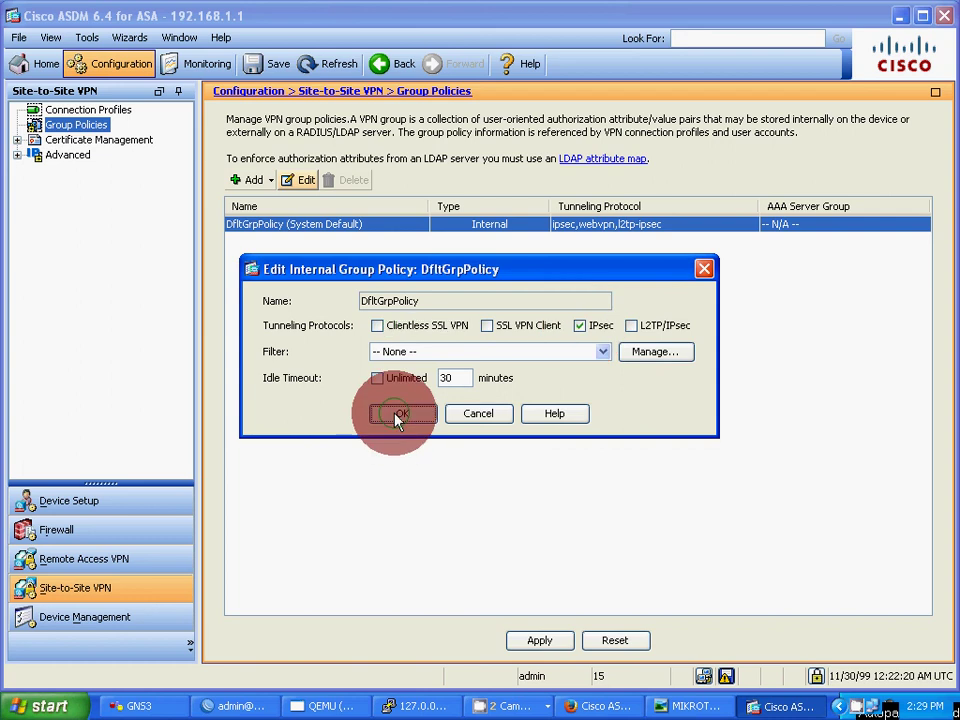
click(10, 166)
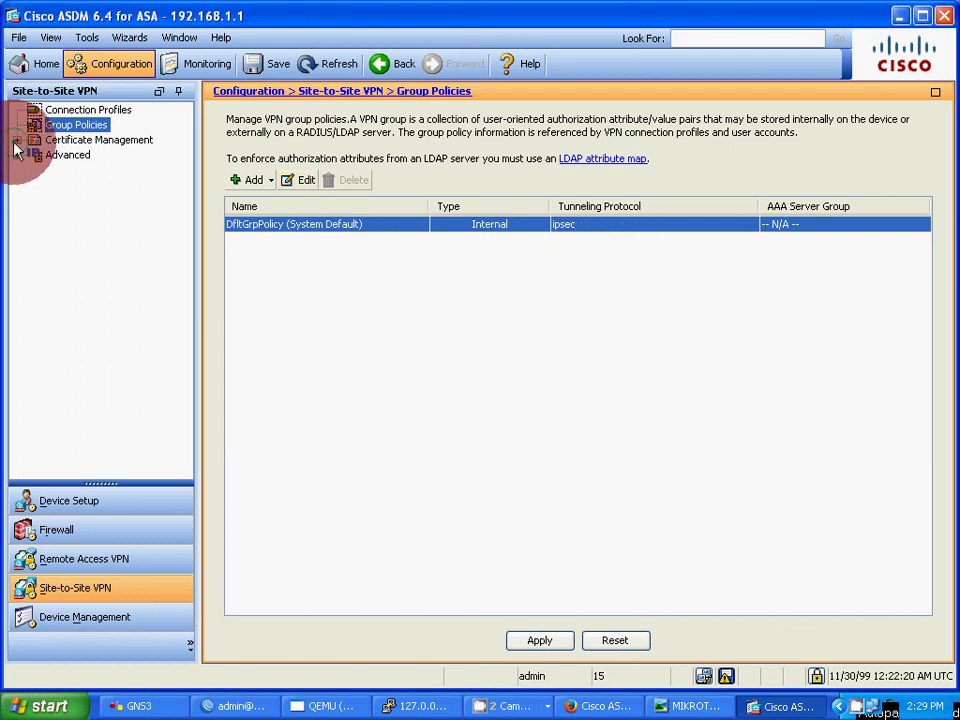
click(16, 141)
Open tunnel group DefaultL2LGroup and enter its pre-shared key
click(17, 185)
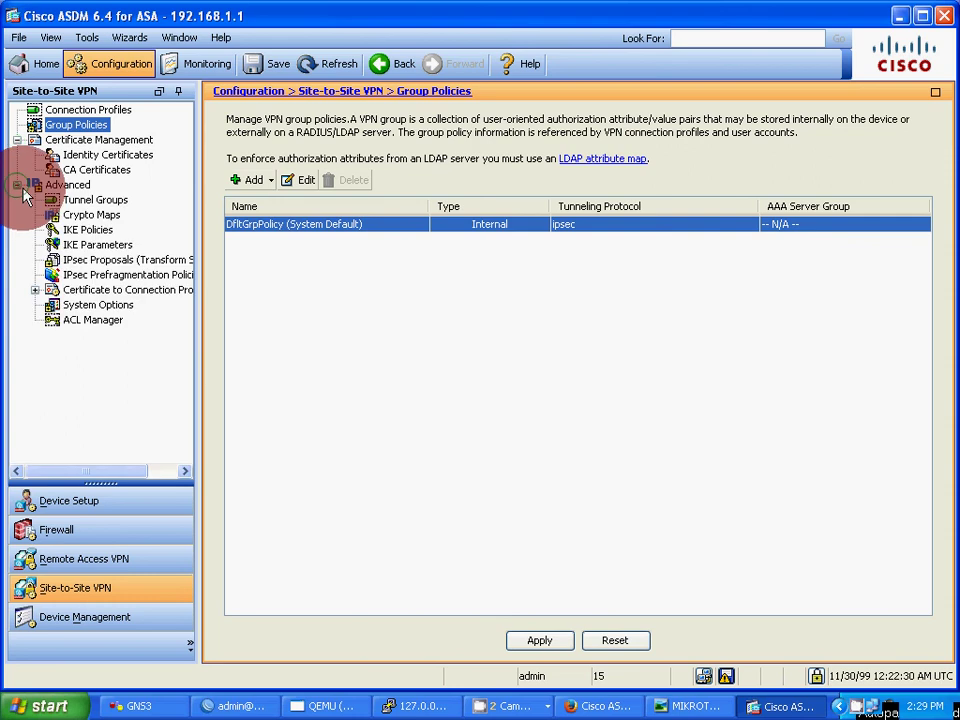
click(96, 200)
click(296, 142)
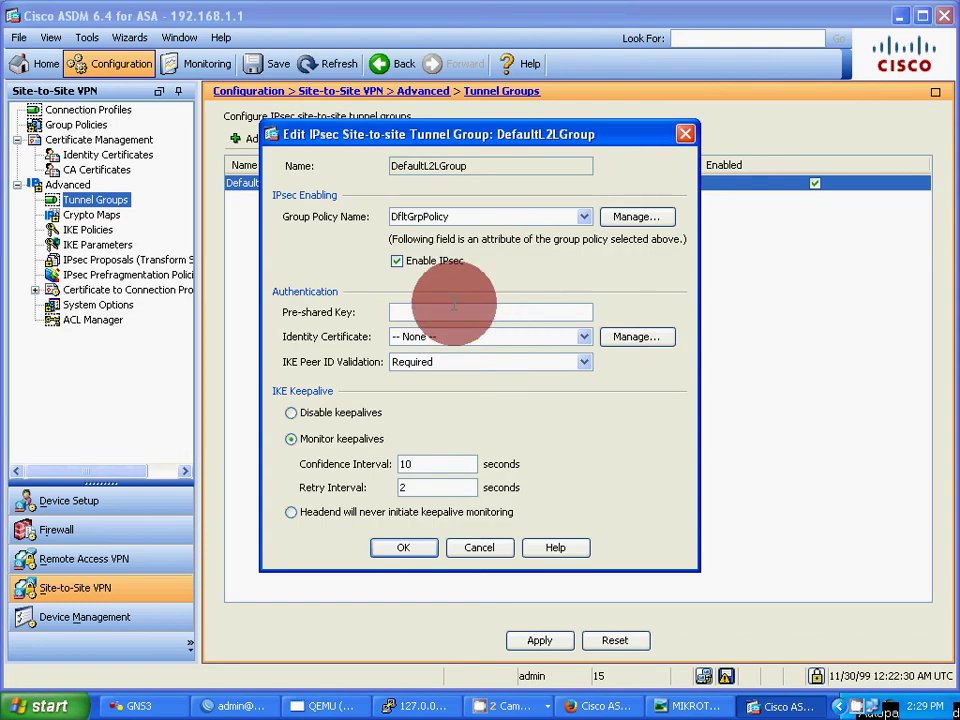
click(450, 305)
text(cisco123)
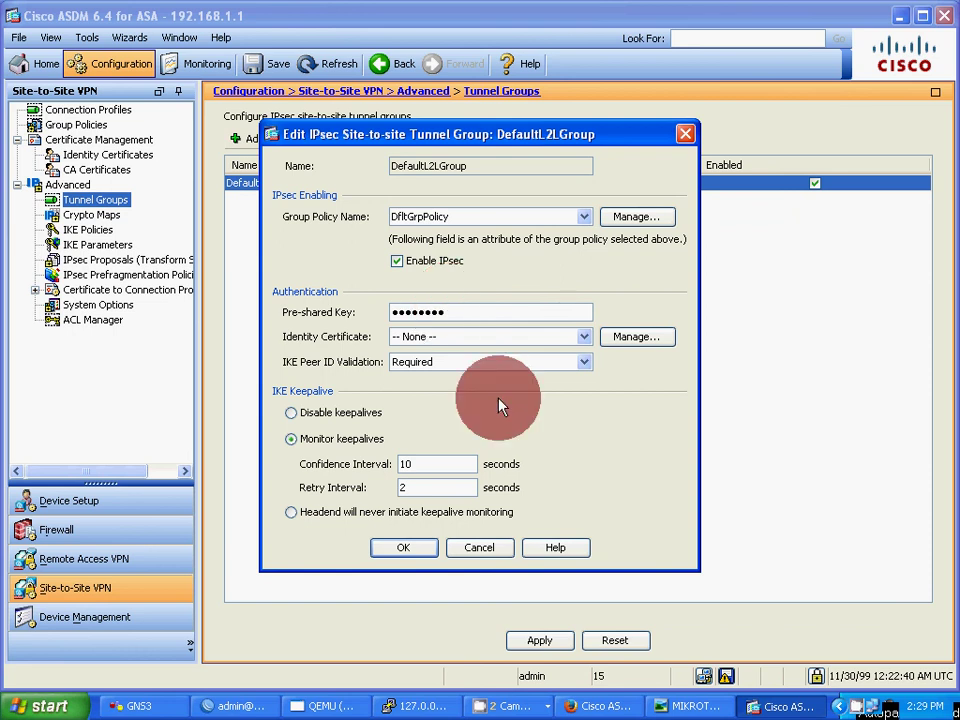
Set DefaultL2LGroup's IKE Peer ID Validation to Do not check and save the tunnel group
click(584, 364)
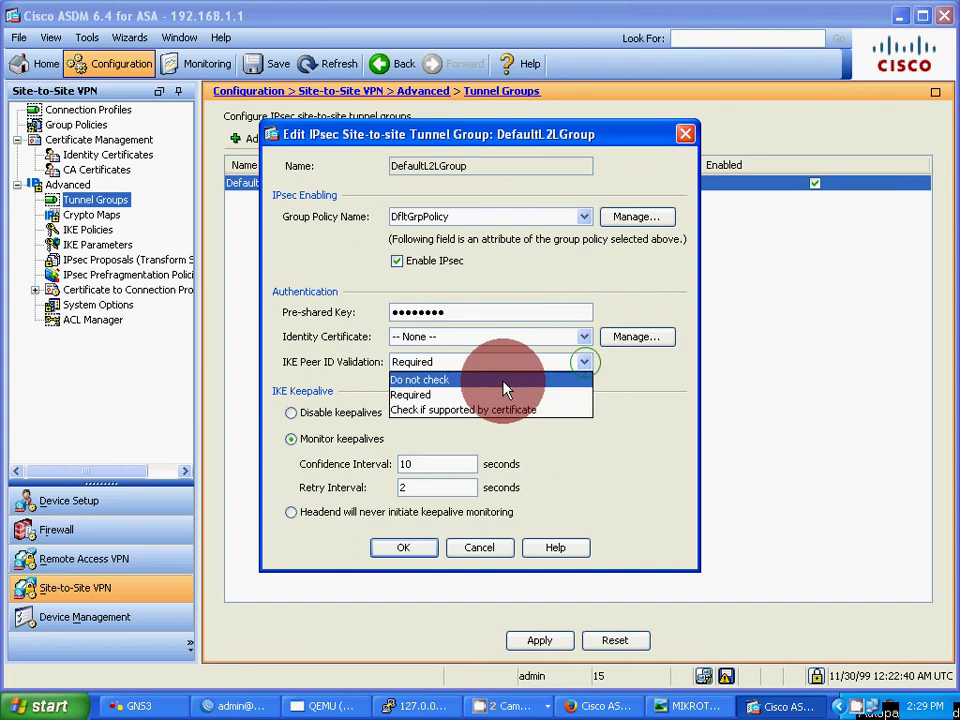
click(503, 385)
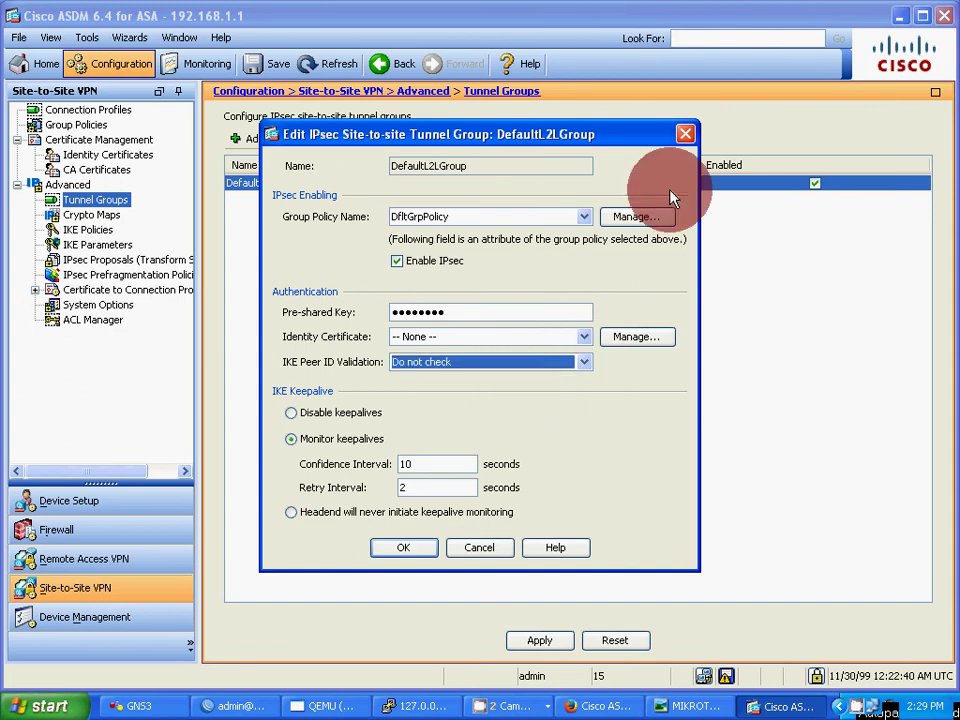
click(641, 220)
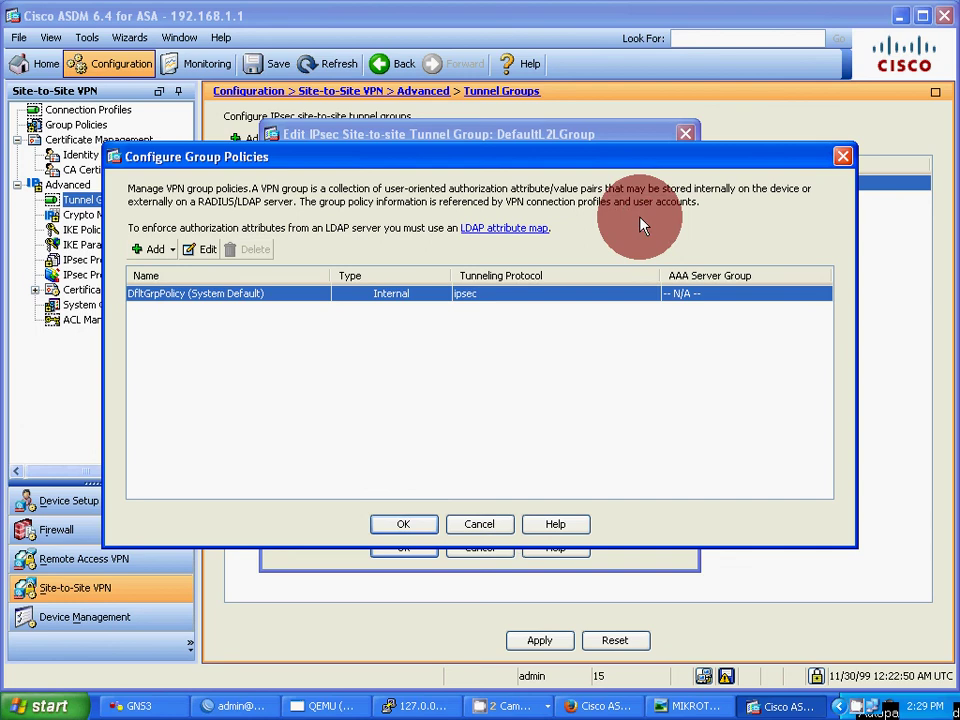
click(490, 523)
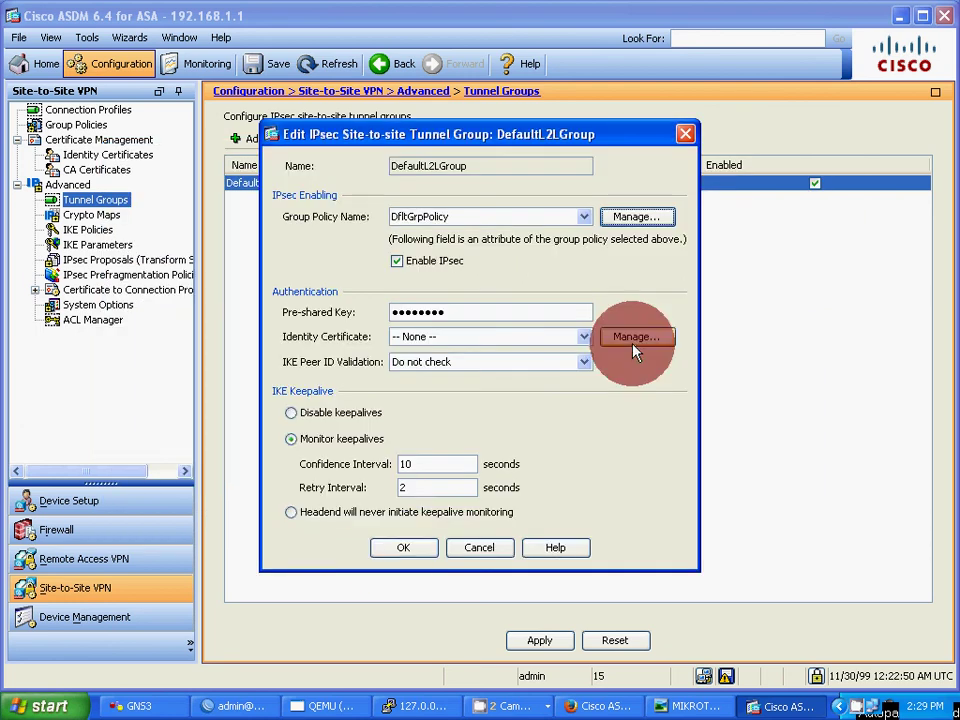
click(397, 546)
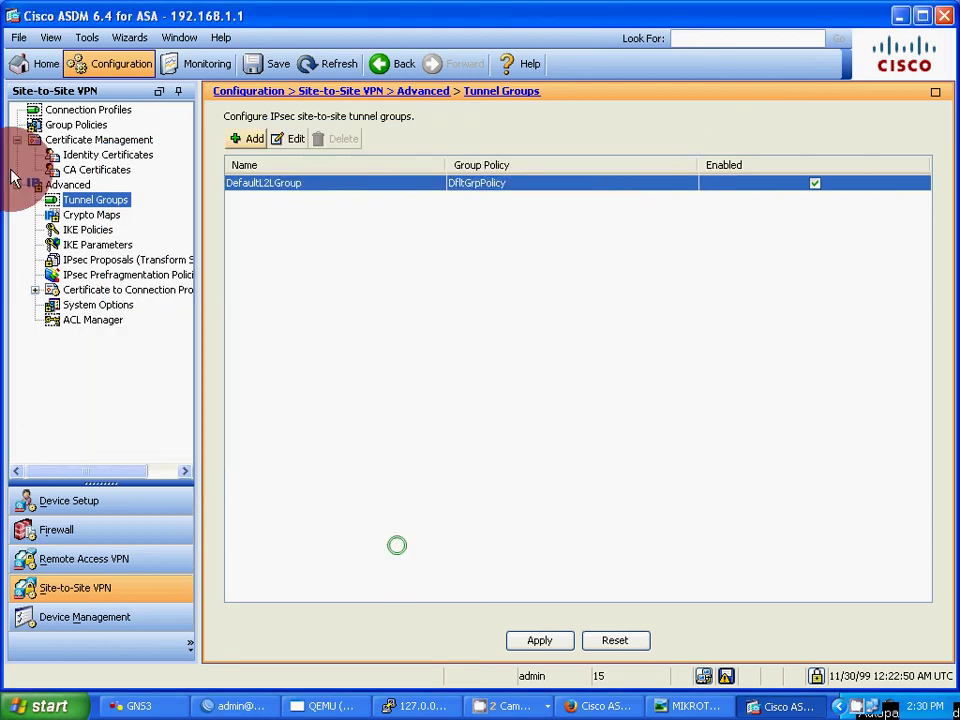
Enable IPsec over NAT-T in IKE Parameters with the 20-second keepalive
click(78, 214)
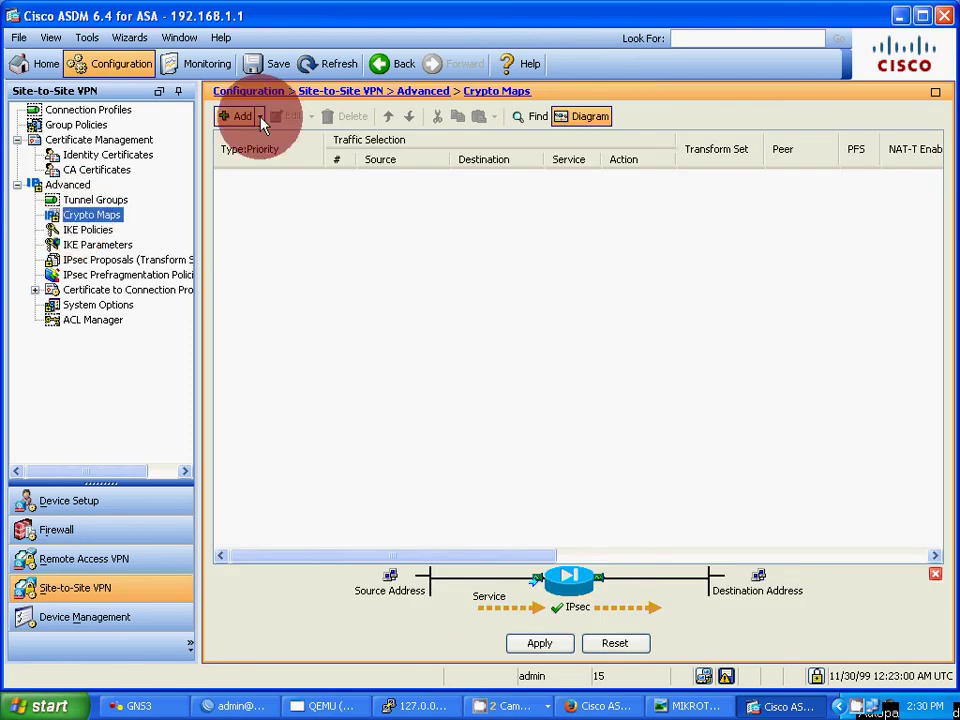
click(90, 230)
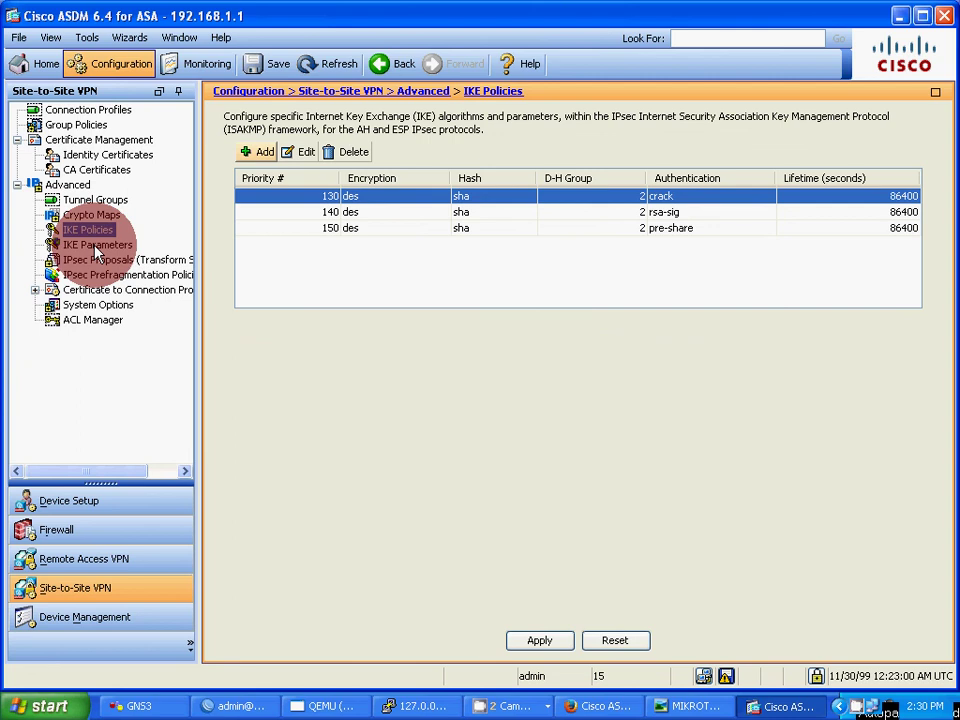
click(97, 246)
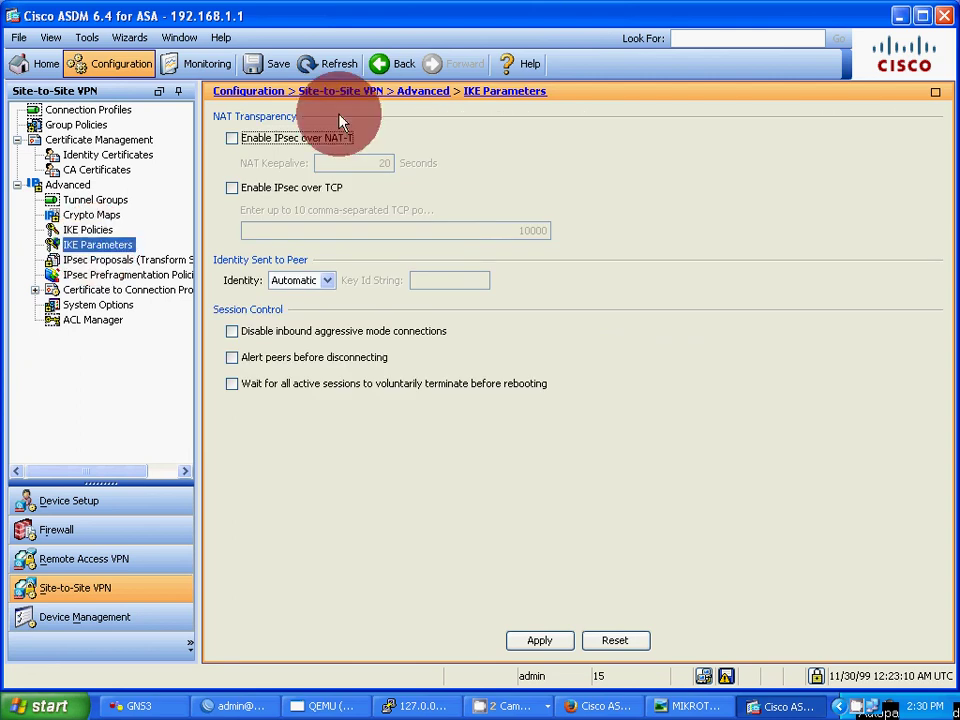
click(233, 138)
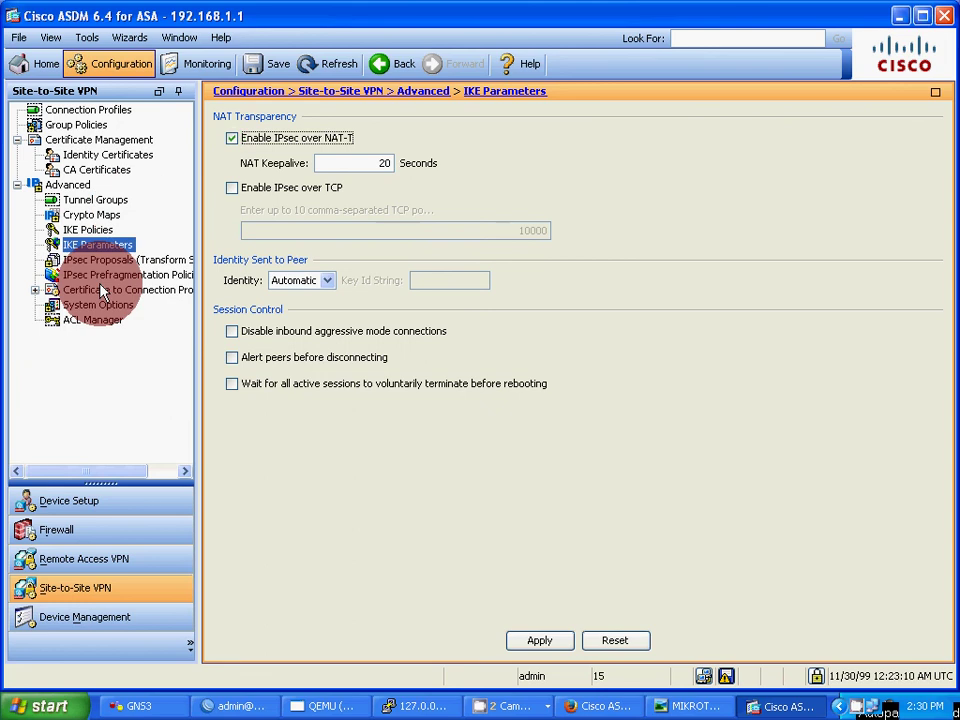
View the empty IPsec Proposals (Transform Sets) list, cancelling a new transform set unsaved
click(95, 261)
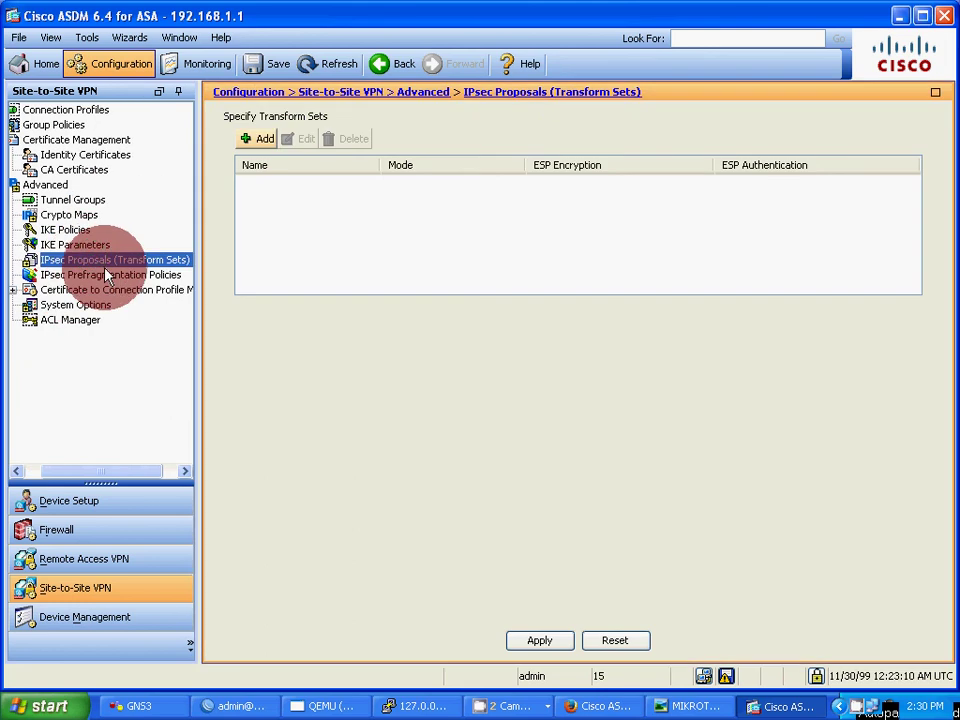
click(262, 139)
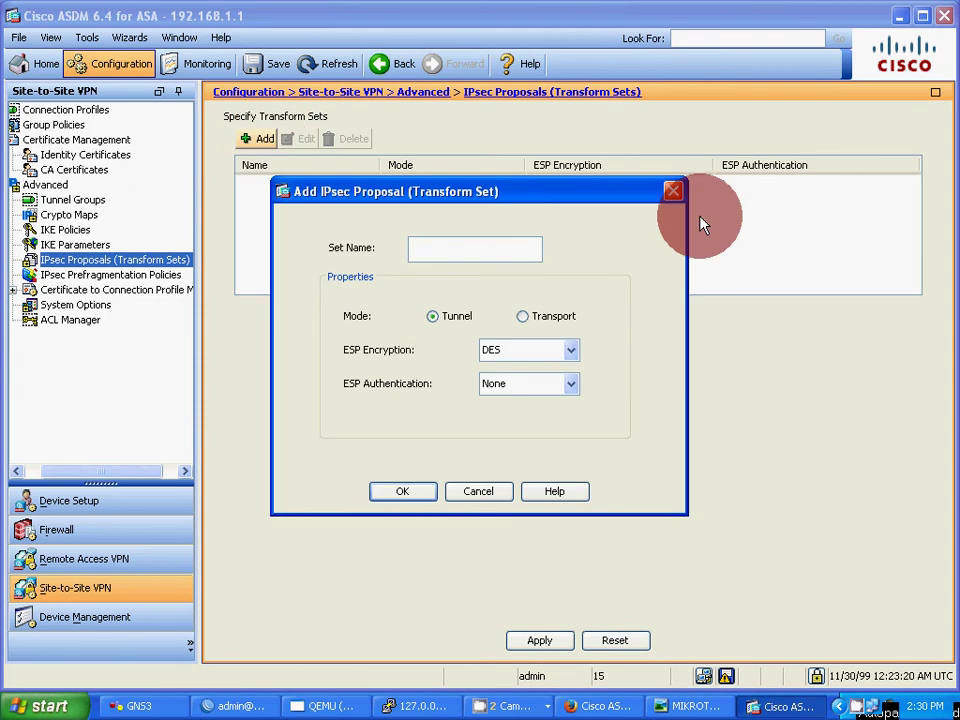
click(672, 191)
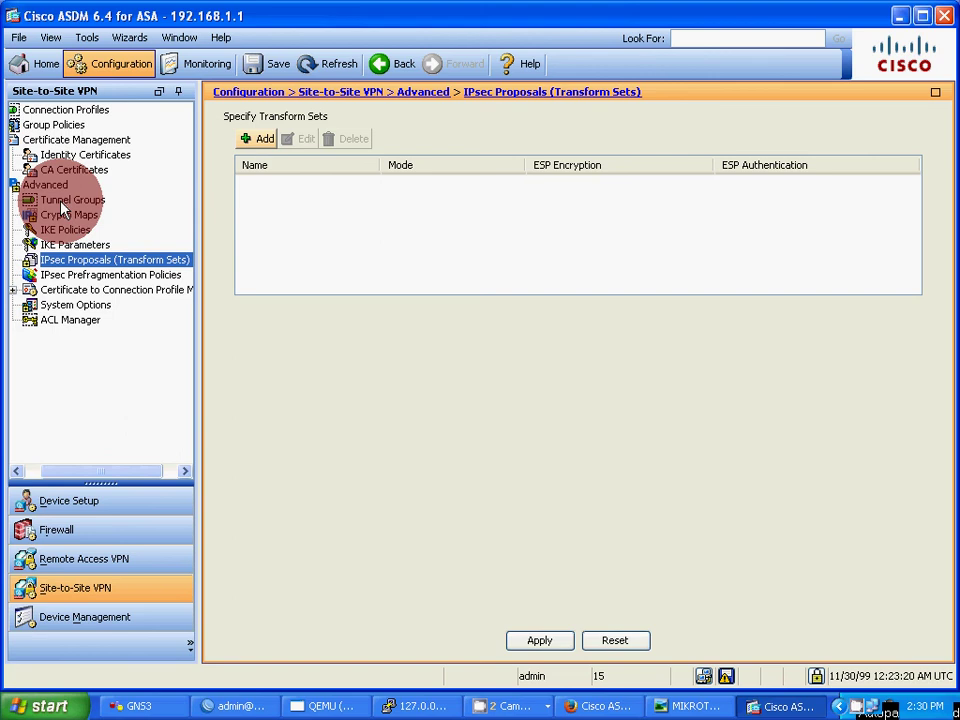
click(62, 203)
Start a new crypto map rule on the outside interface using only ESP-DES-SHA
click(66, 215)
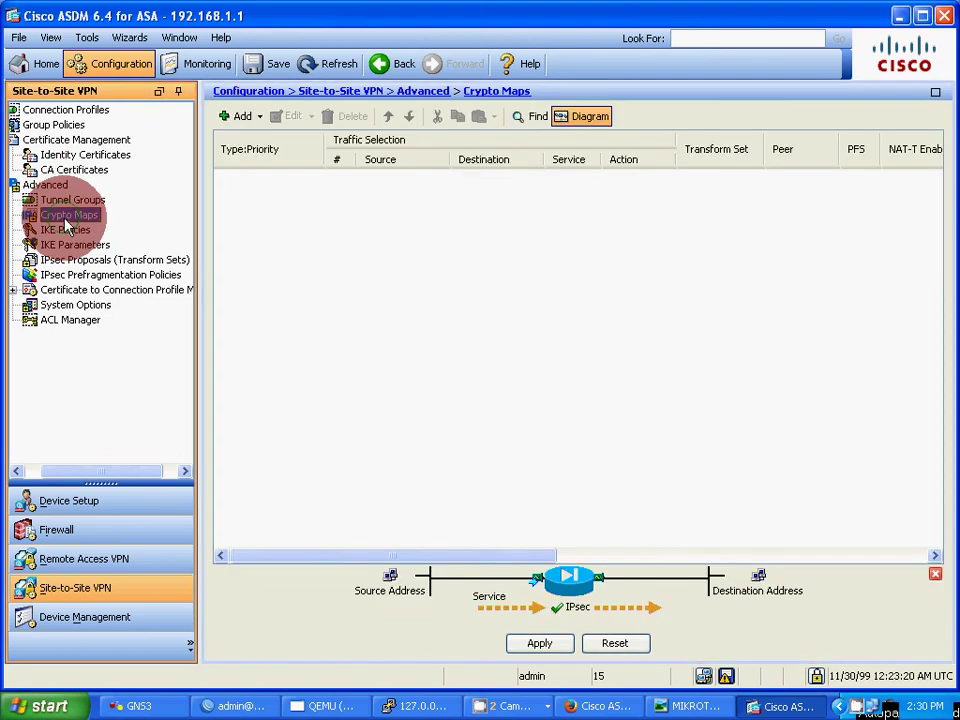
click(235, 116)
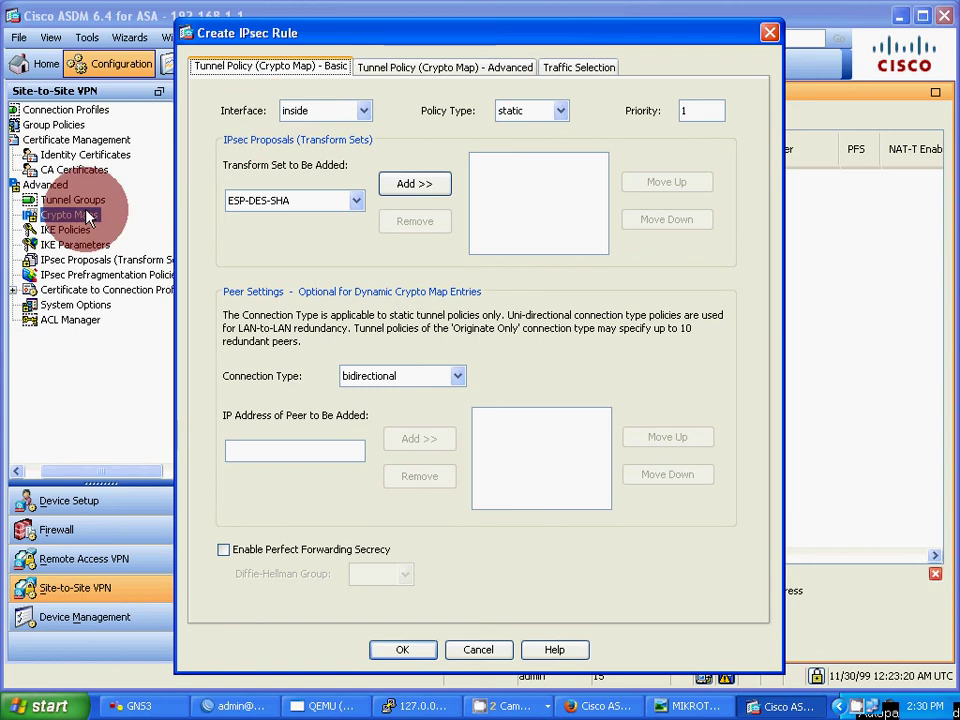
click(366, 114)
click(320, 145)
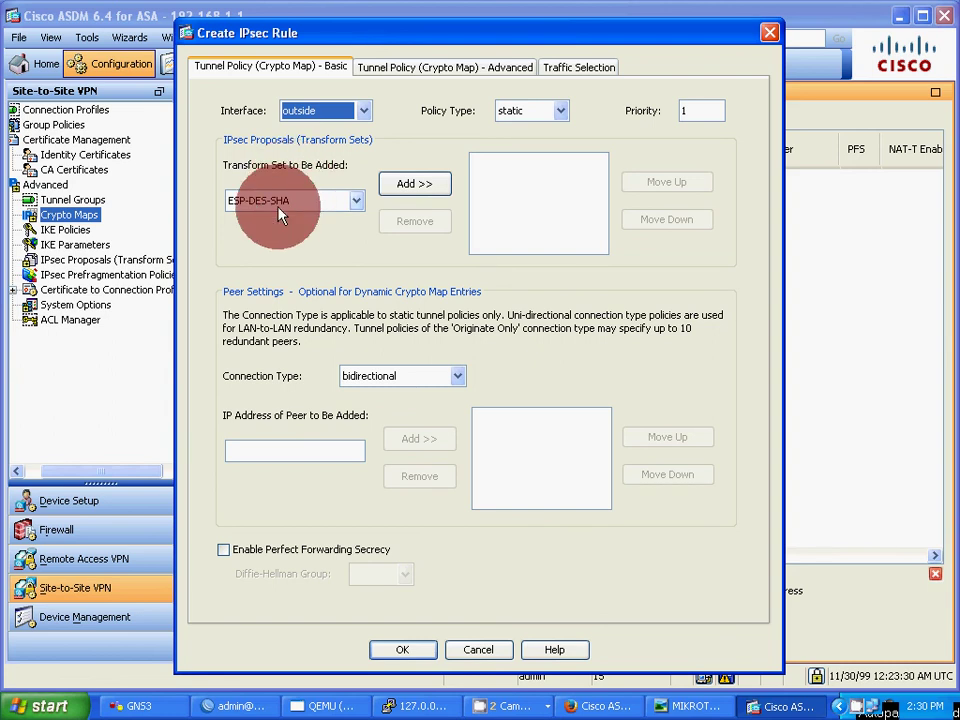
click(390, 190)
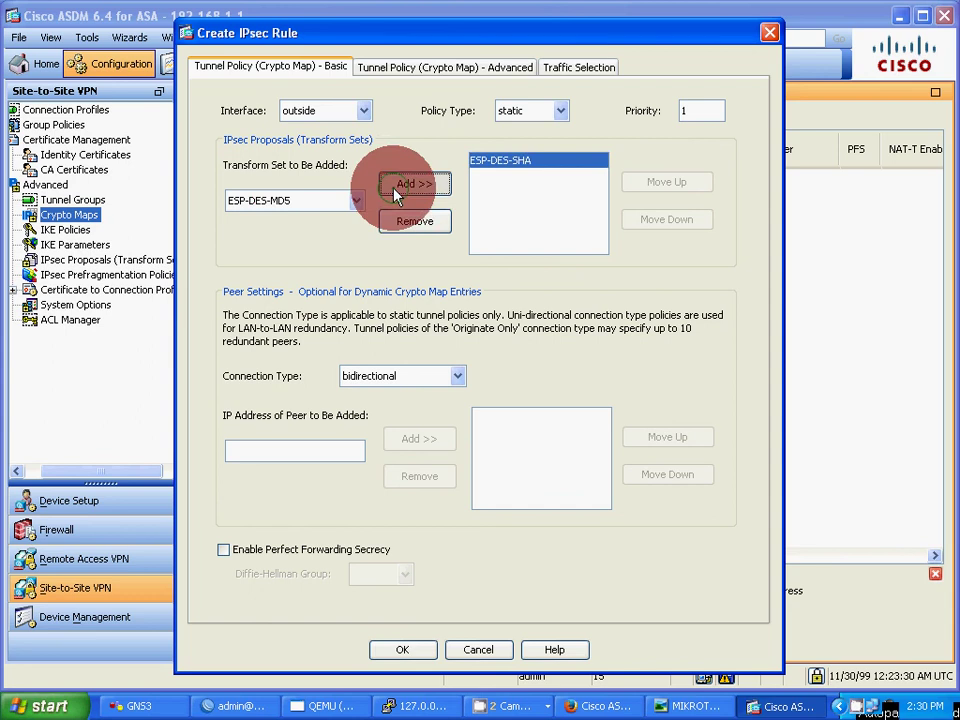
click(396, 192)
click(686, 180)
click(418, 222)
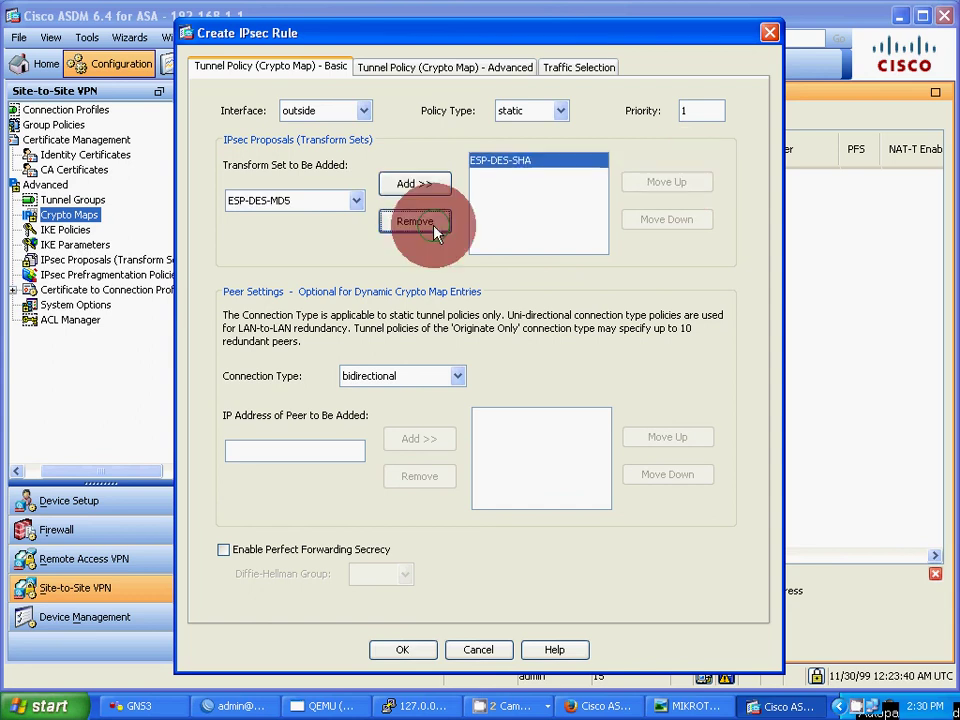
click(412, 220)
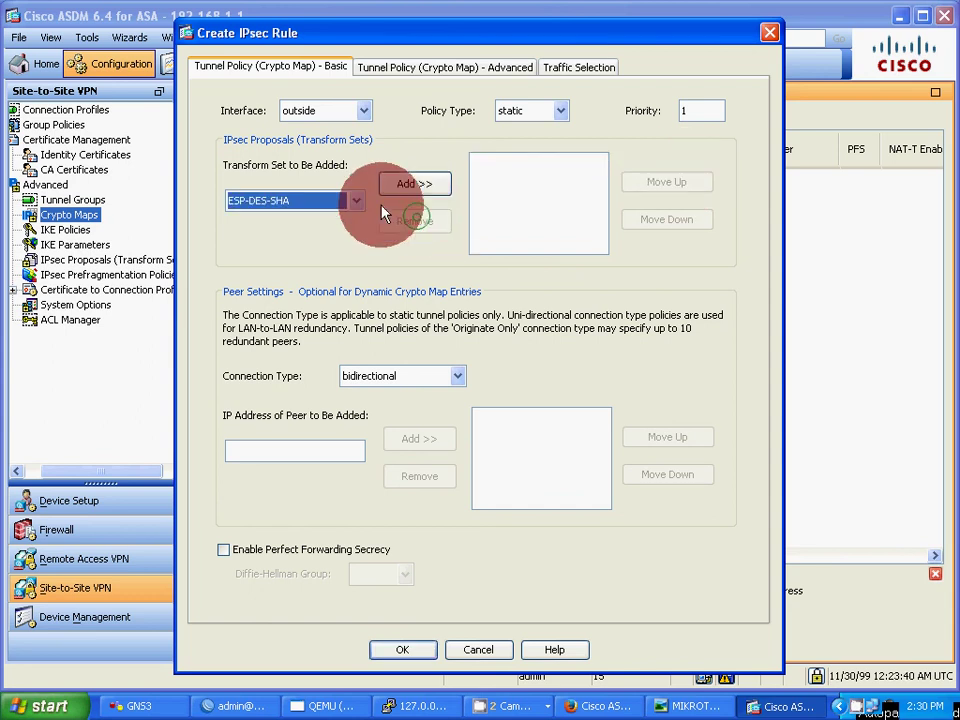
click(409, 188)
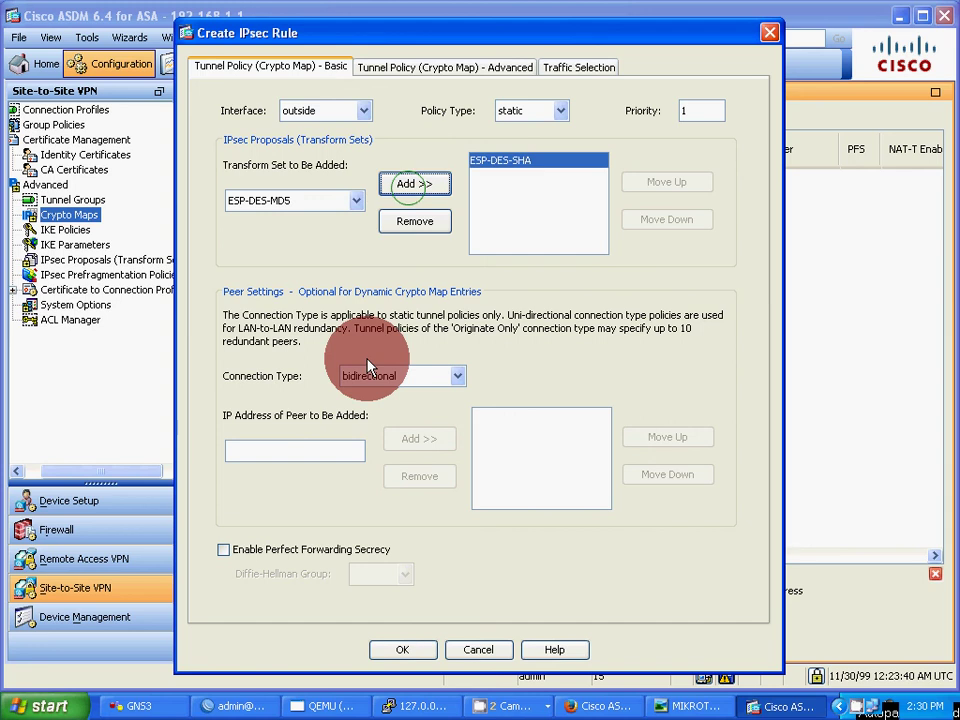
Add peer 103.31.178.2, enable PFS group2, and save the crypto map rule
click(270, 451)
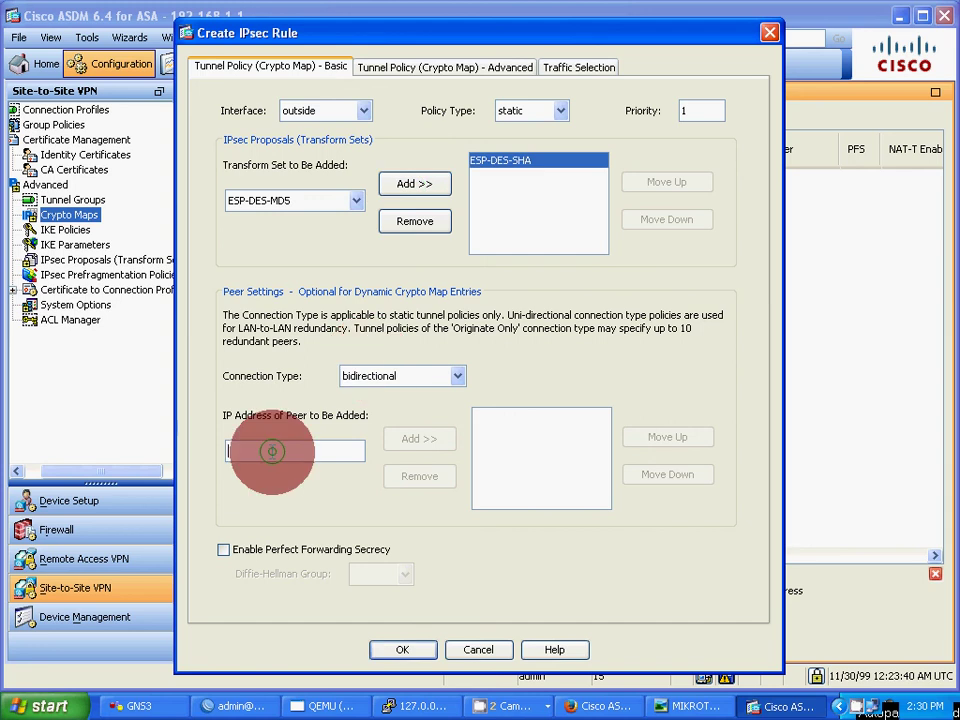
text(103.31.178.)
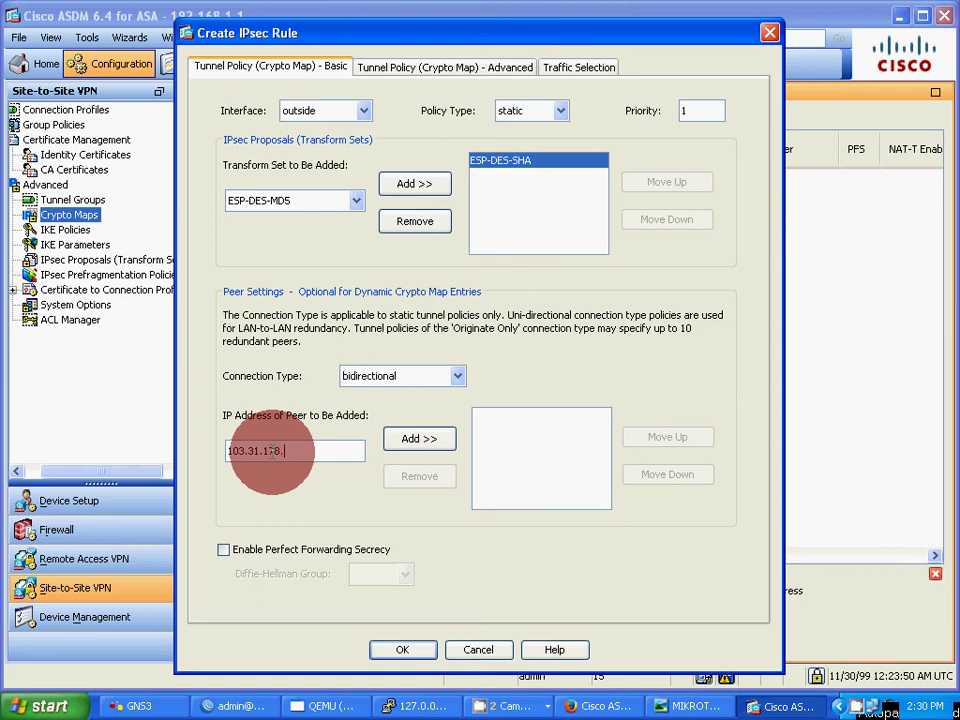
text(2)
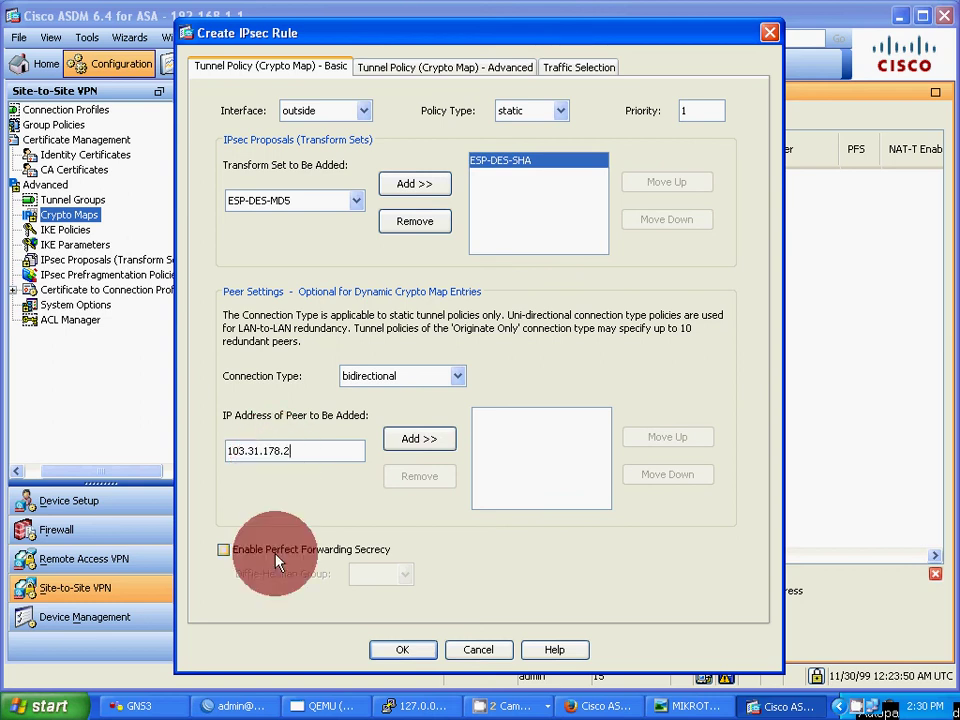
click(272, 549)
click(412, 440)
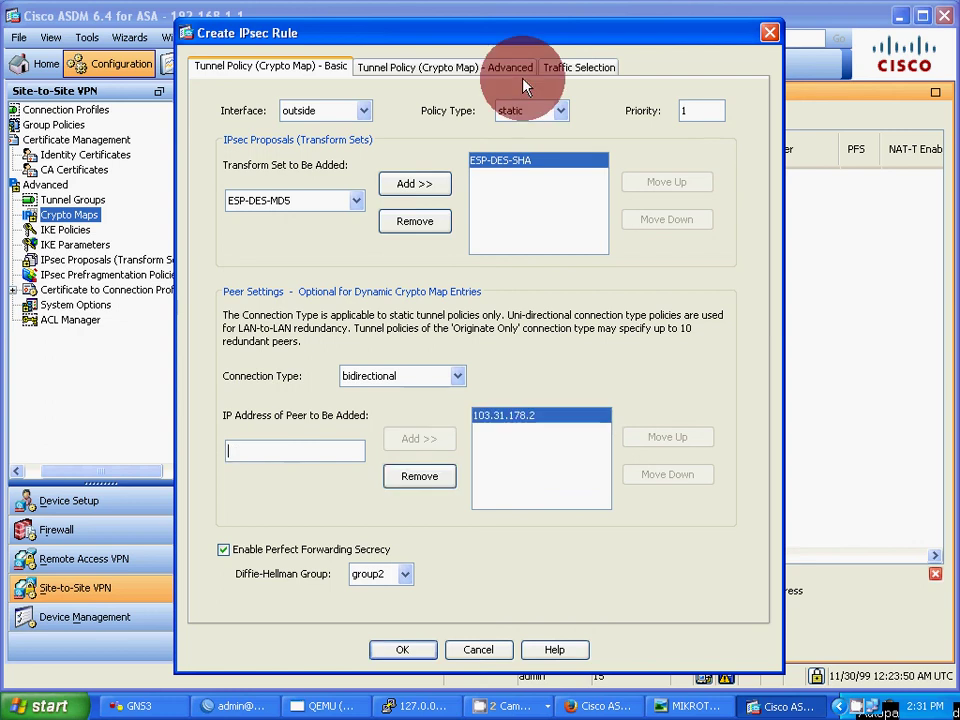
click(399, 650)
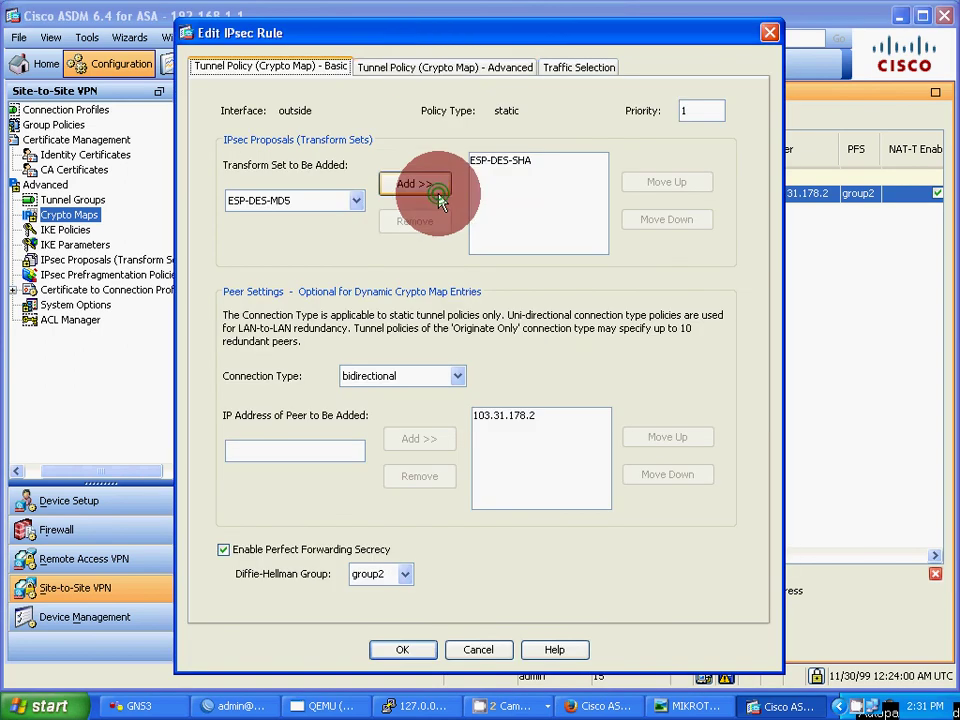
Review the rule's tunnel policy and any-to-any traffic selection, confirm it, and apply to the ASA
click(428, 66)
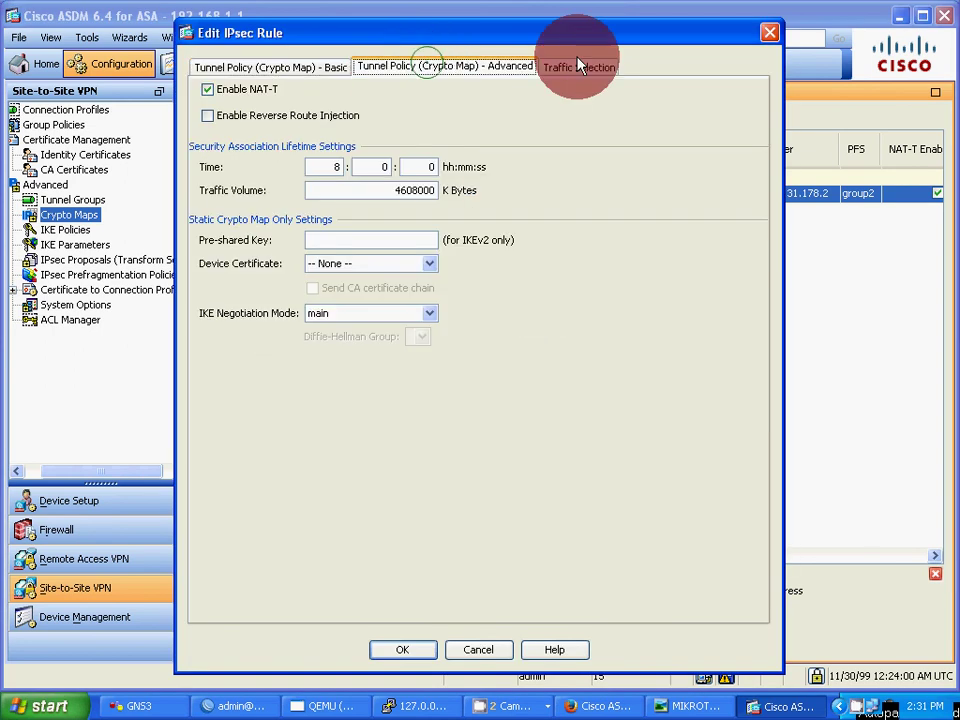
click(578, 65)
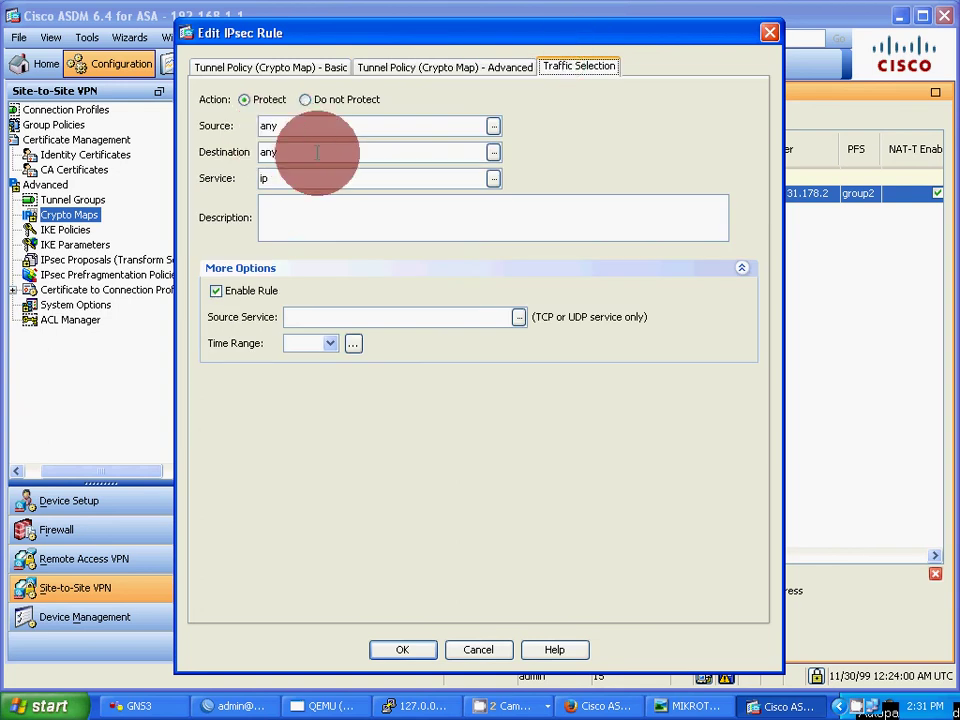
click(400, 650)
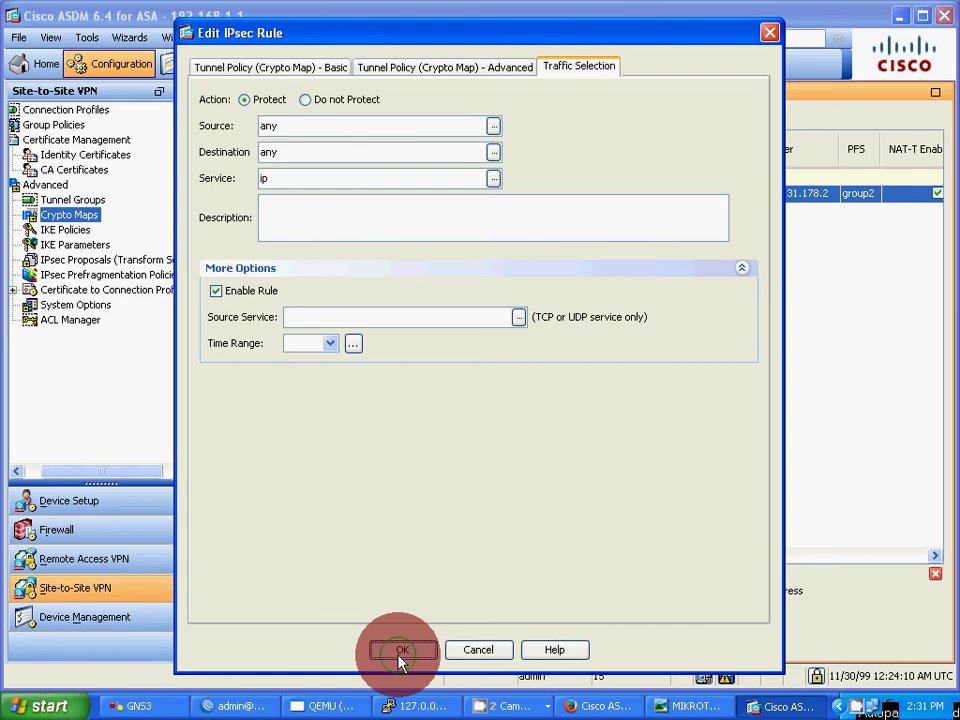
click(538, 646)
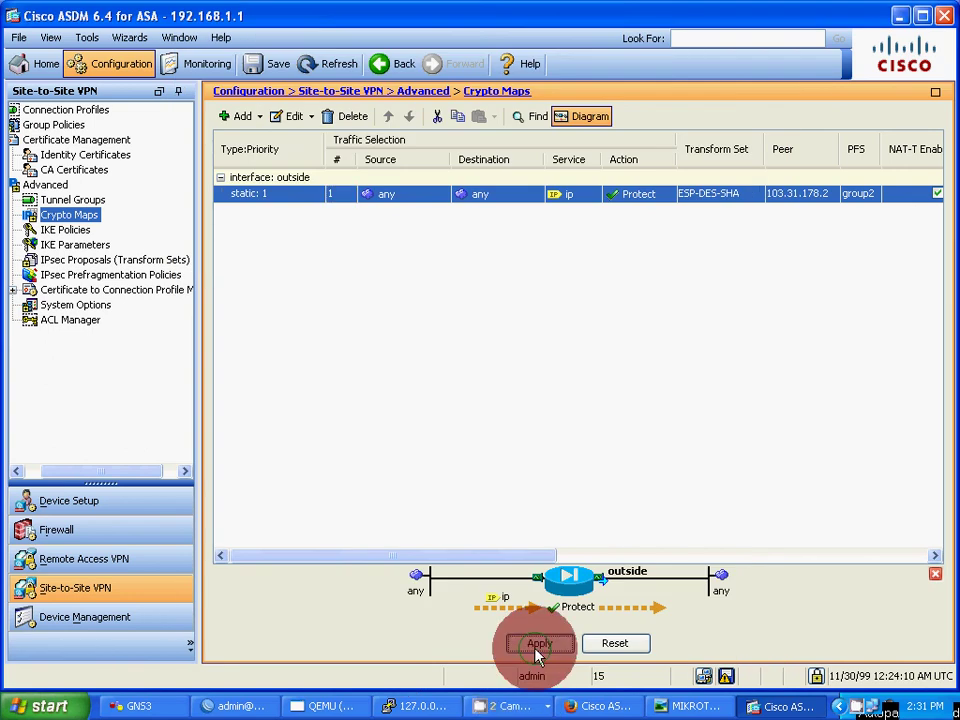
click(65, 230)
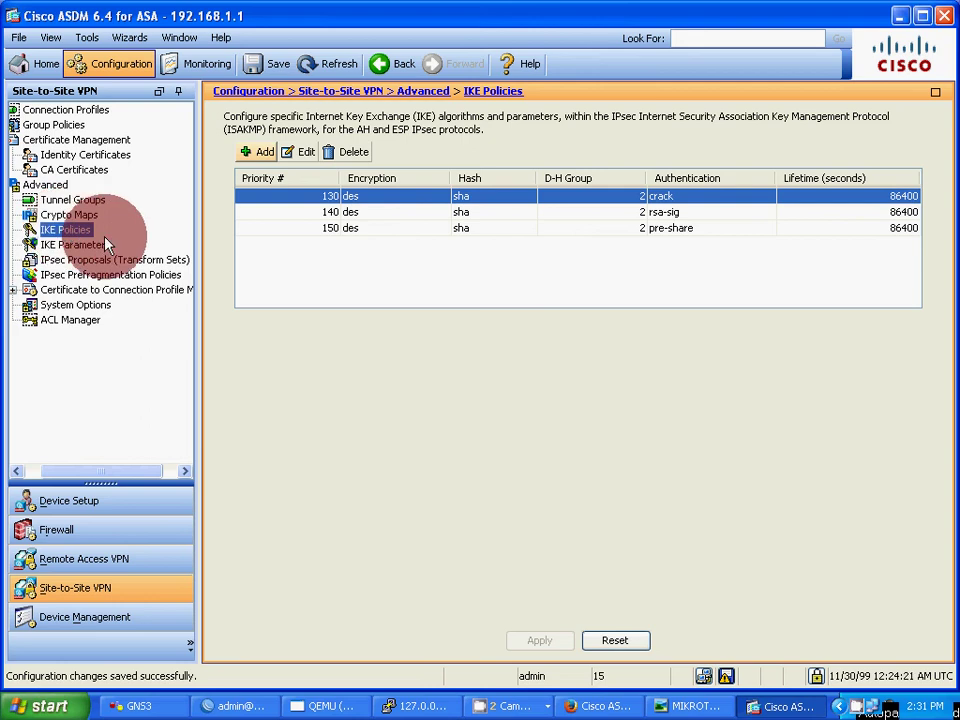
Add a priority 1 DES/SHA, group 2, pre-share IKE policy and delete policies 150, 130 and 140
click(259, 155)
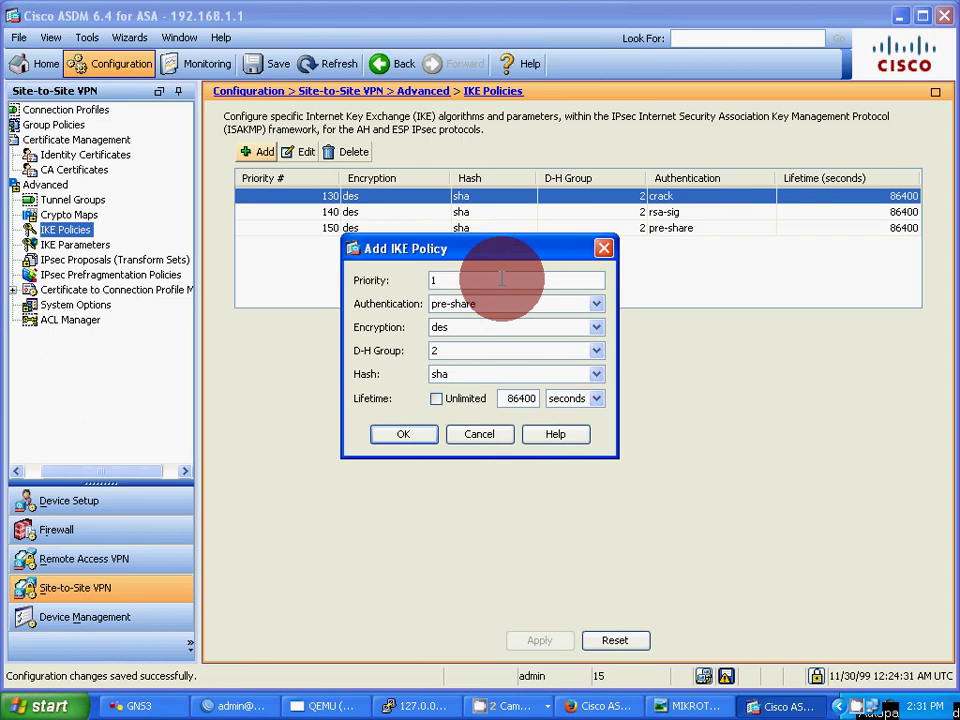
click(403, 434)
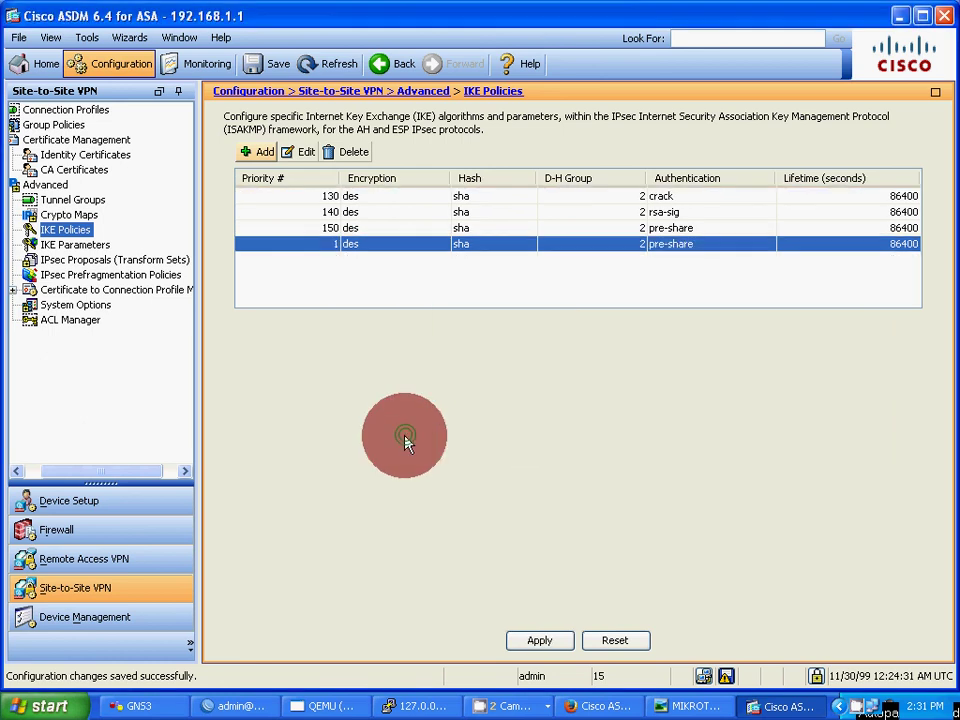
click(323, 230)
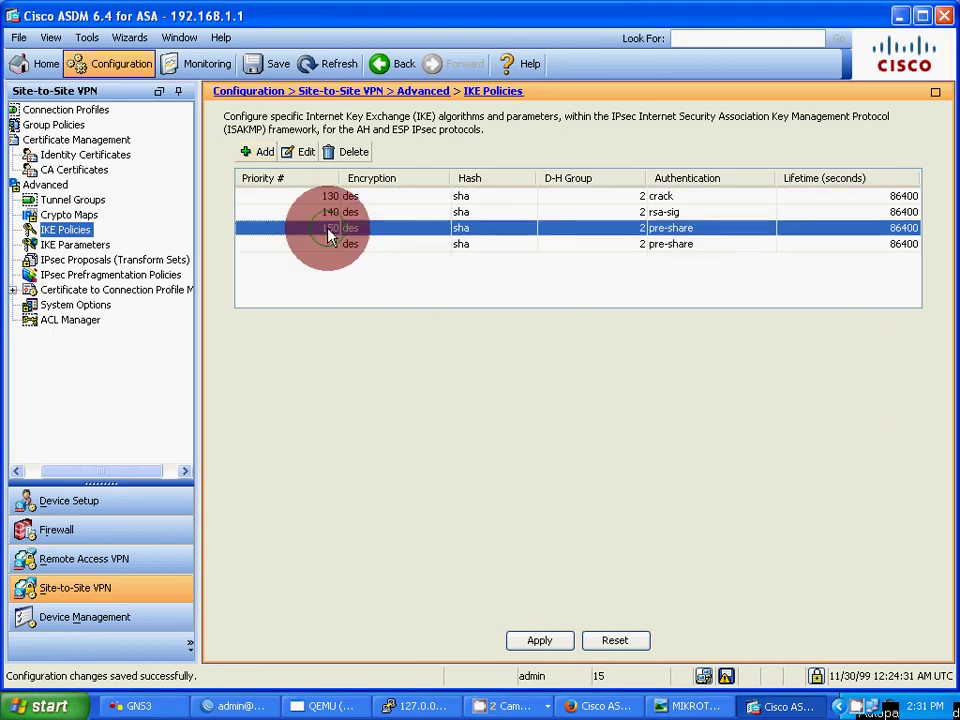
click(348, 155)
click(340, 200)
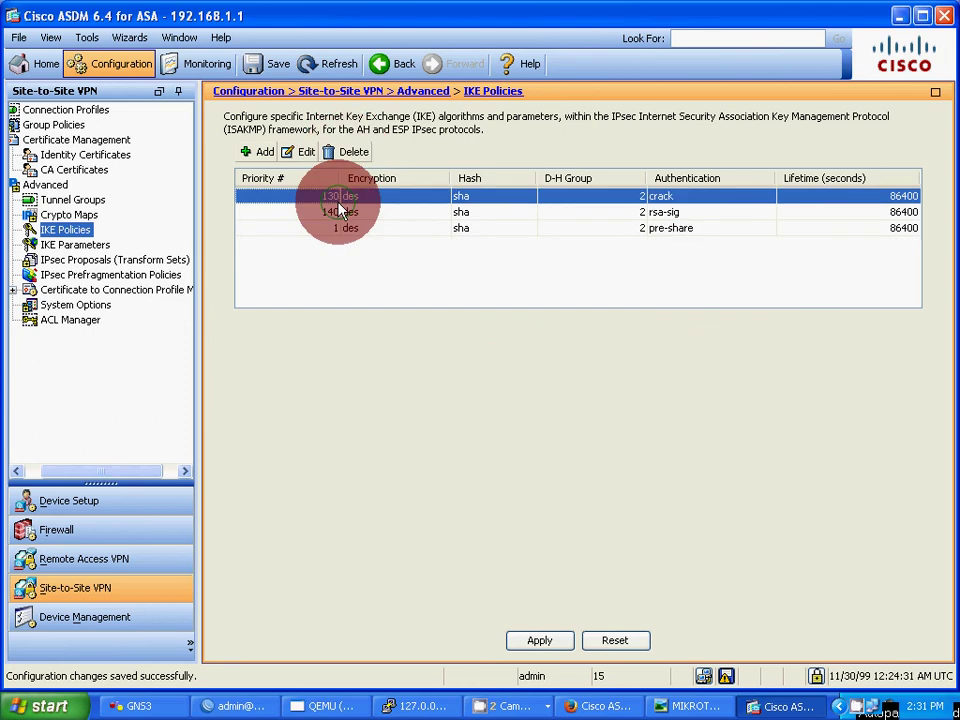
click(350, 153)
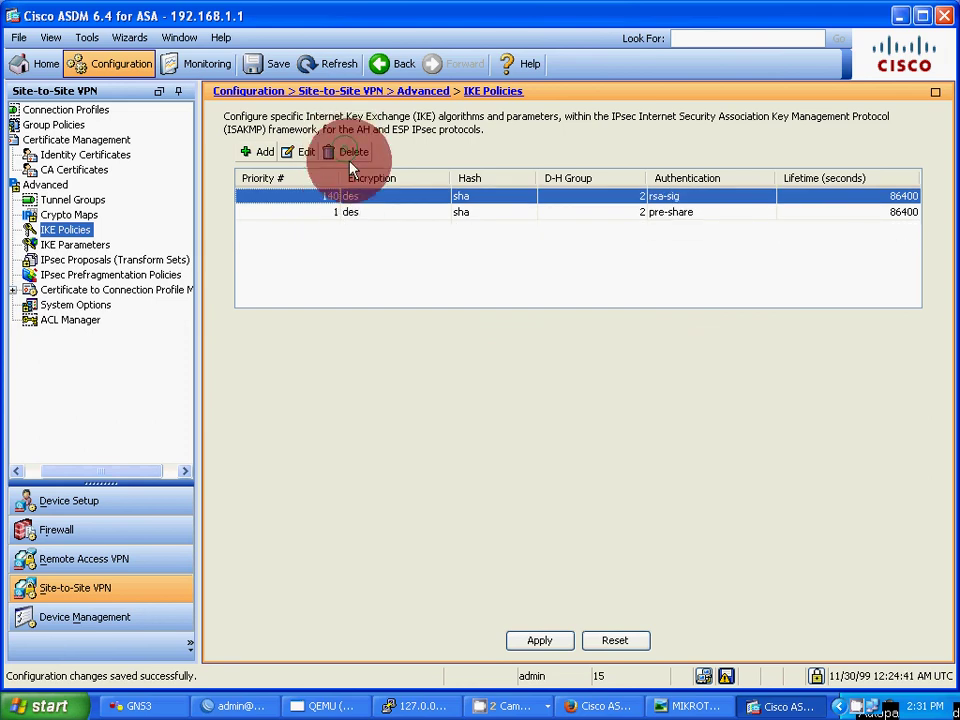
click(352, 153)
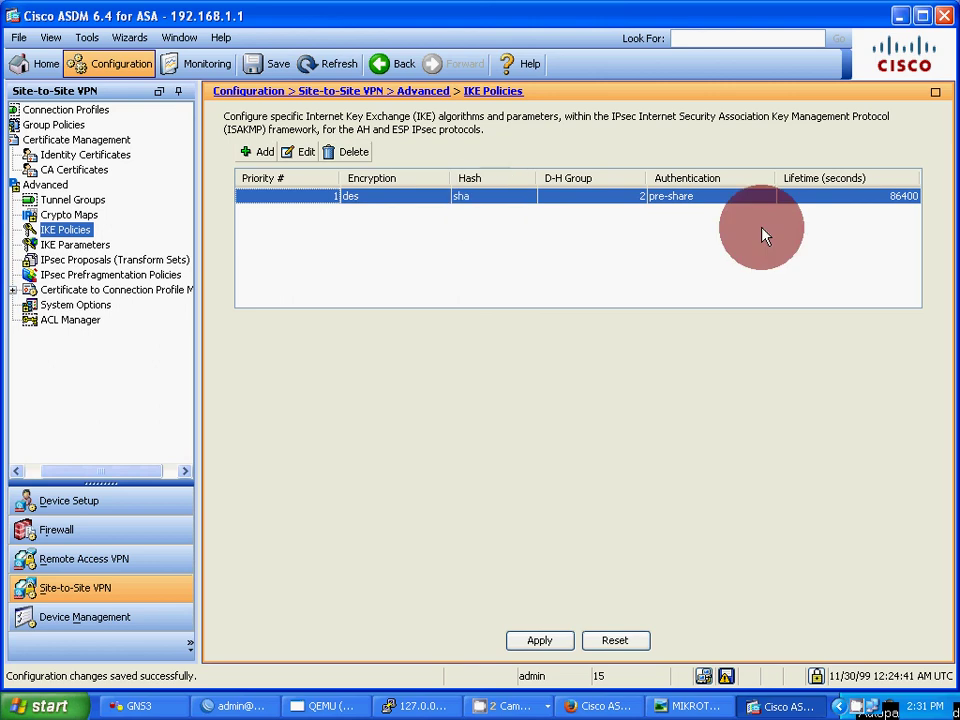
click(74, 245)
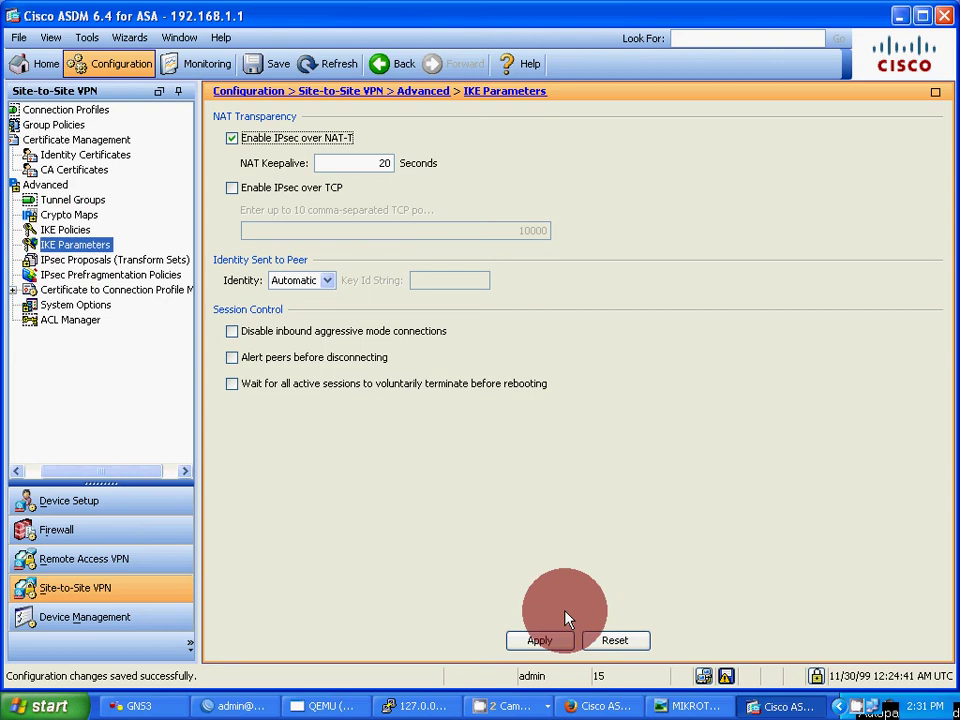
Apply the IKE changes, then inspect the ESP-DES-SHA transform set and prefragmentation policies
click(538, 641)
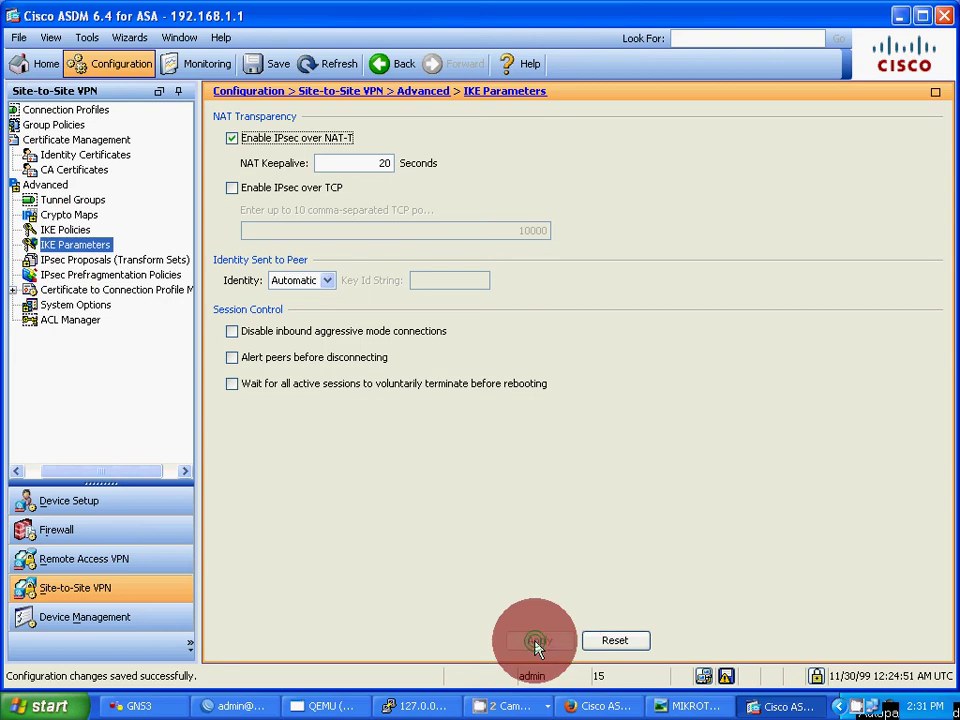
click(102, 259)
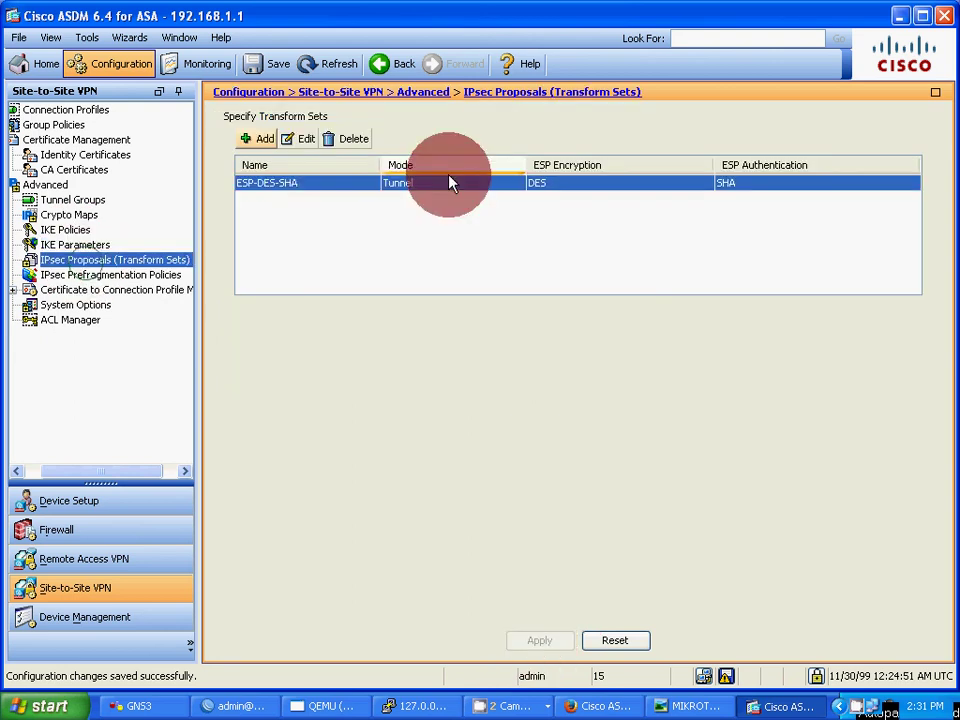
click(302, 138)
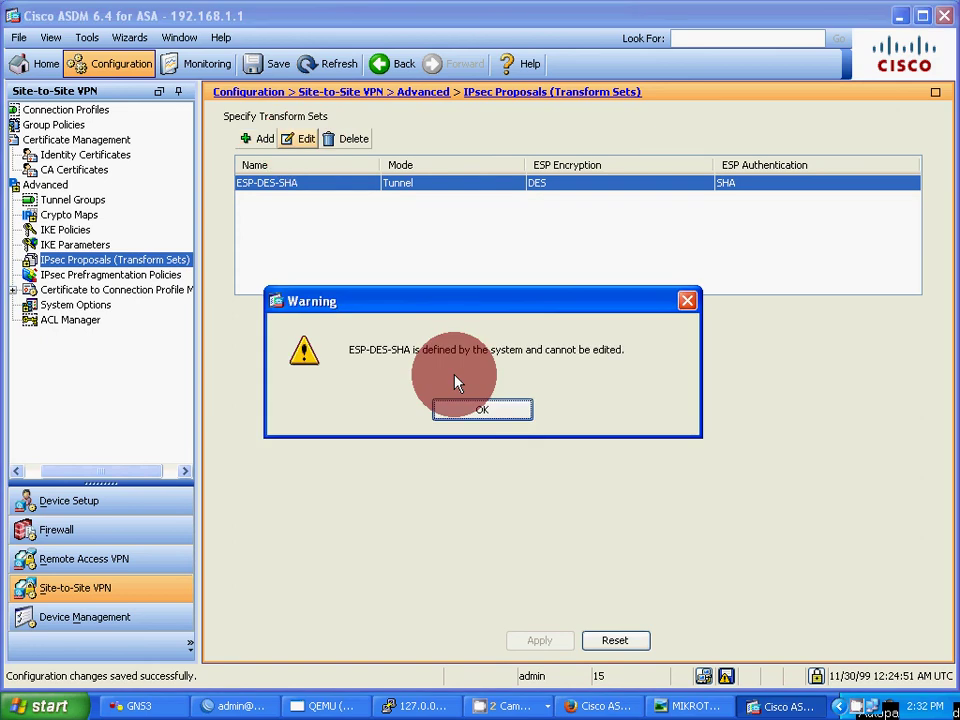
click(484, 411)
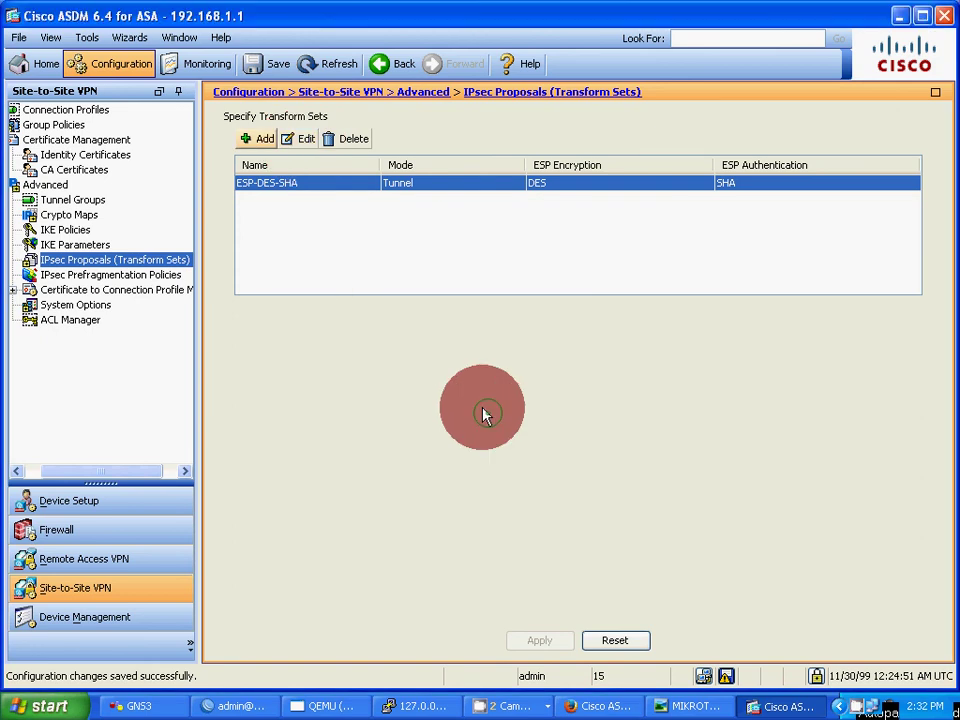
click(60, 279)
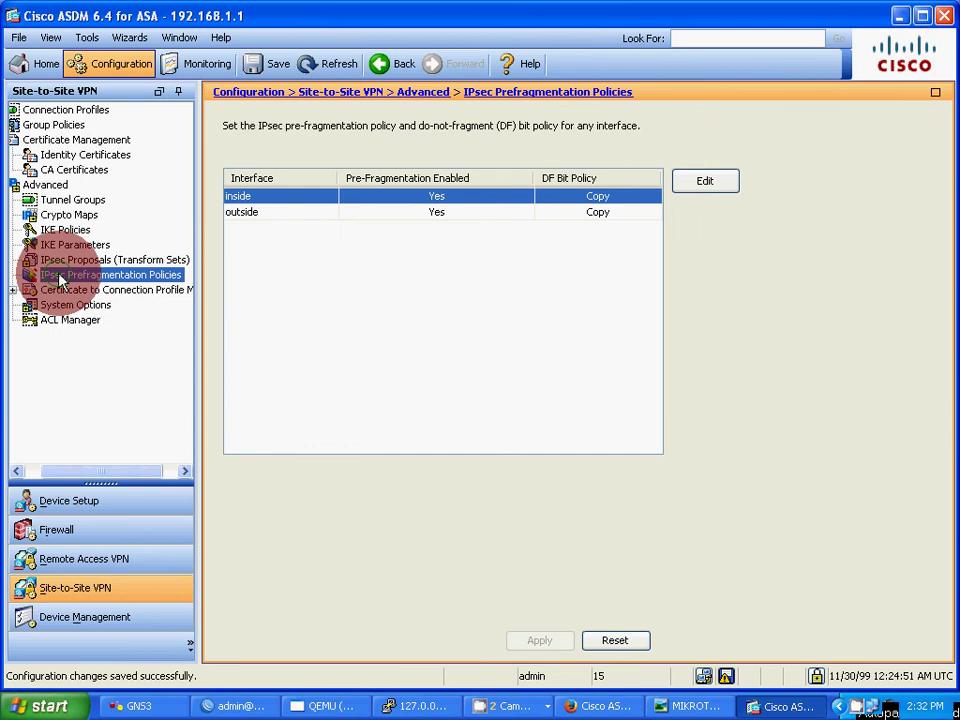
click(52, 321)
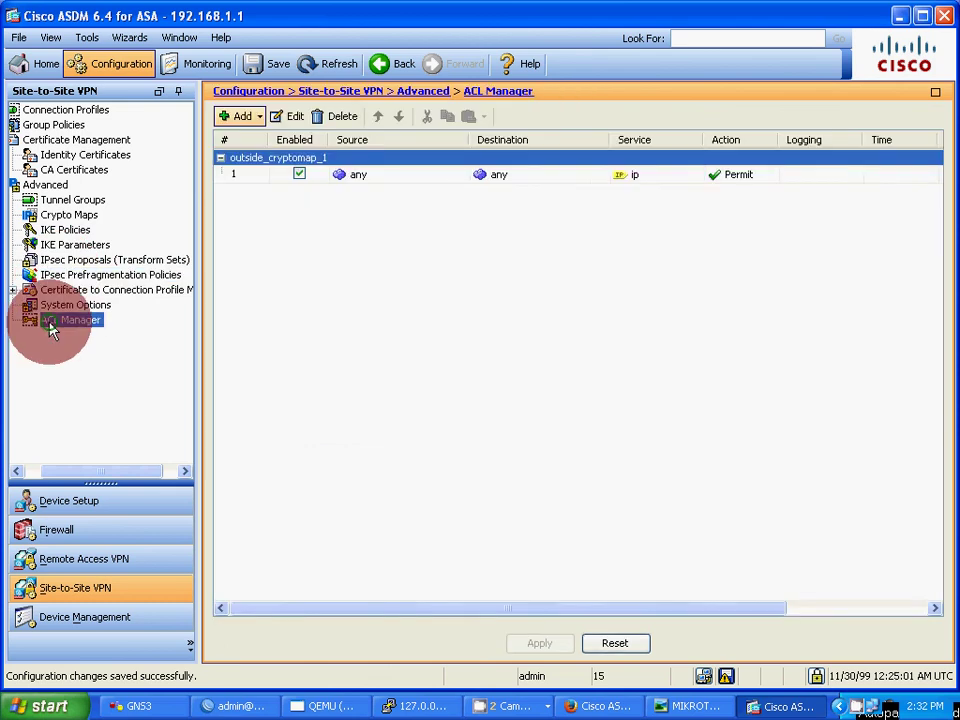
Open the outside_cryptomap_1 any-to-any permit rule in ACL Manager and close it unchanged
click(497, 187)
drag(500, 190, 301, 100)
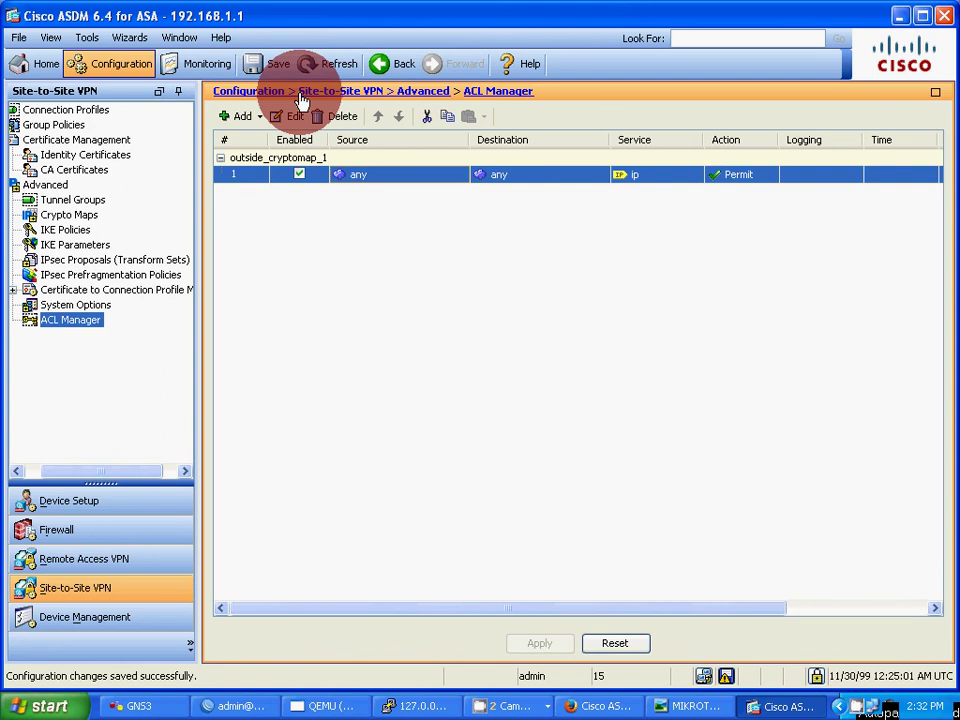
click(292, 117)
click(299, 353)
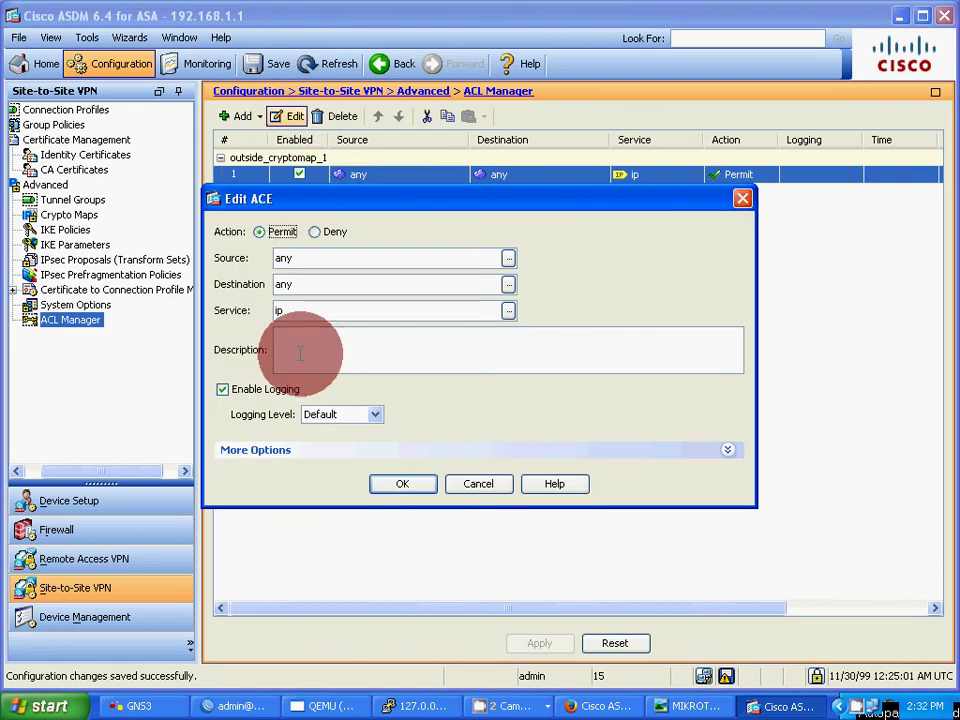
click(398, 484)
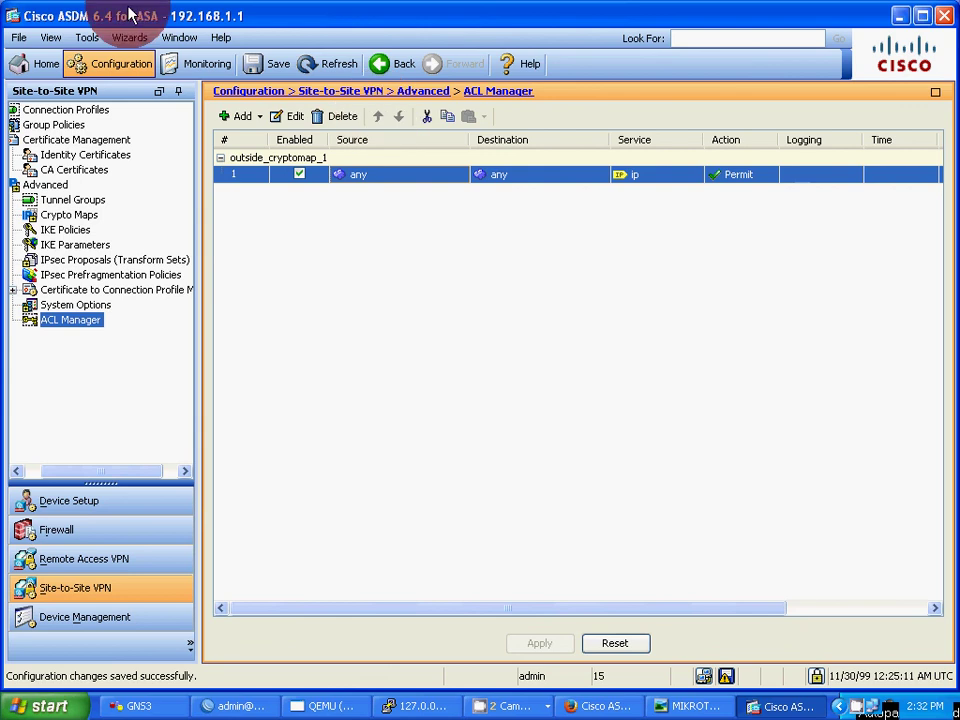
Minimize ASDM to reveal the ASDM 6.4(1) launch page for 192.168.1.1
click(887, 7)
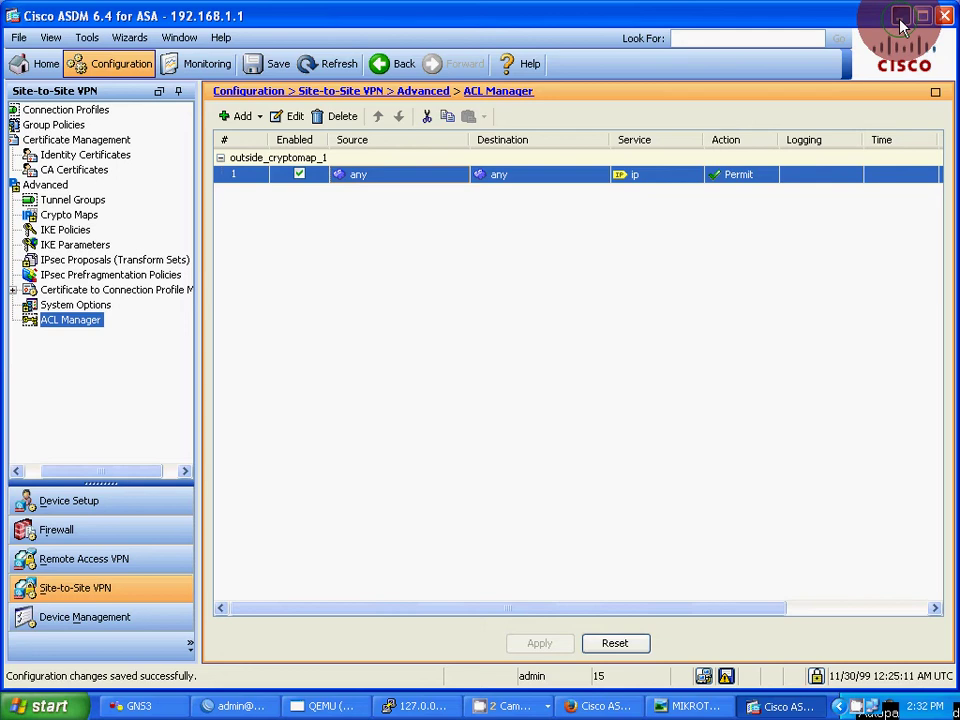
click(900, 25)
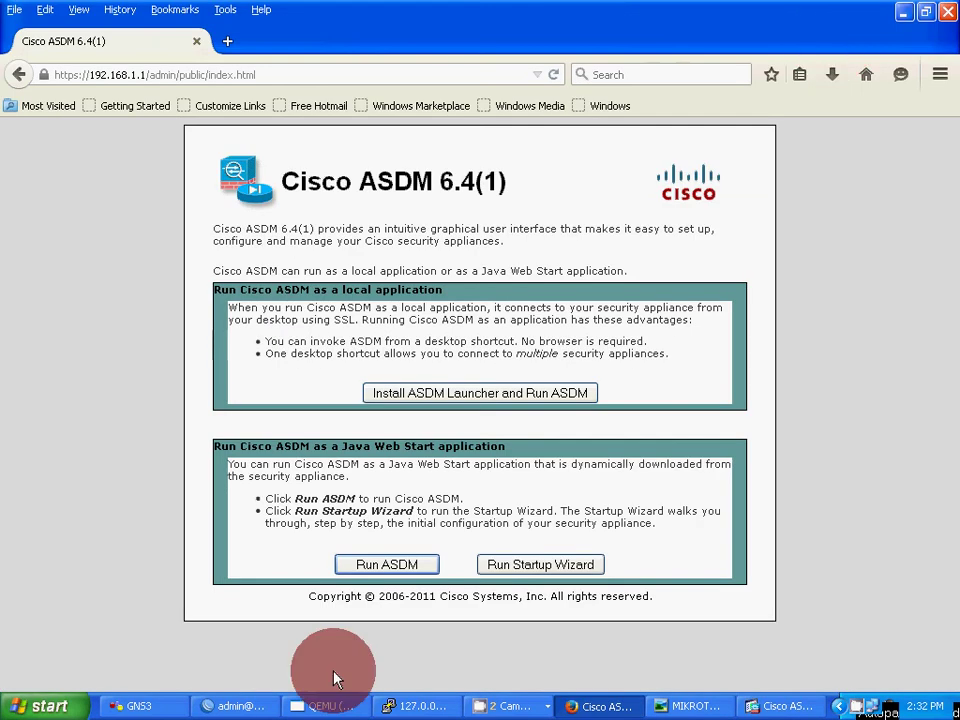
click(262, 710)
Open the default proposal from WinBox's IP > IPsec Proposals list
click(26, 208)
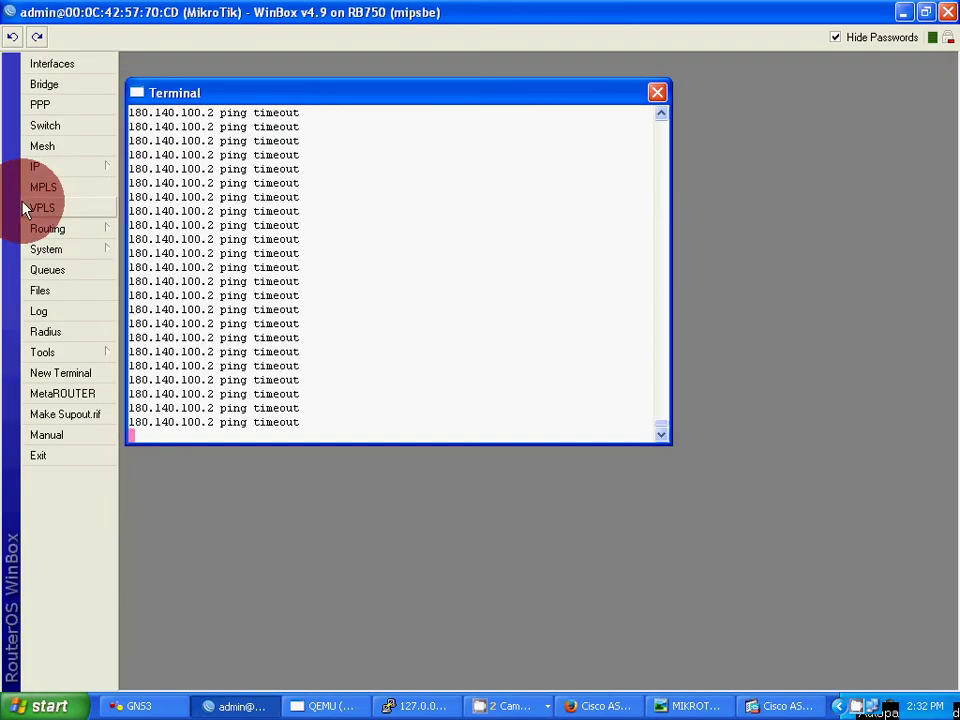
click(57, 168)
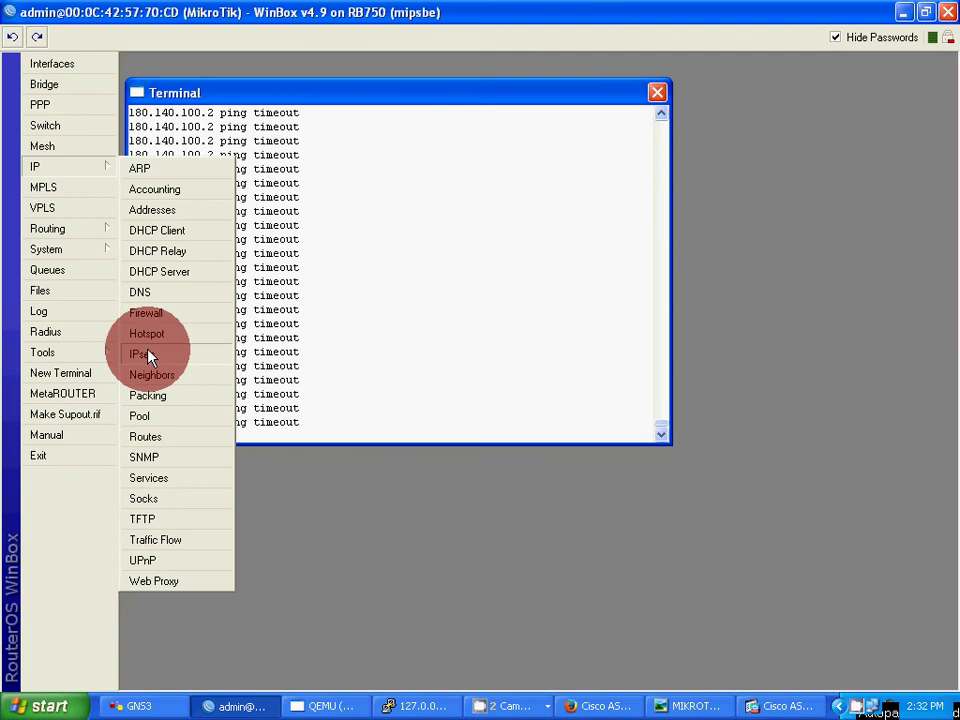
click(147, 355)
click(522, 126)
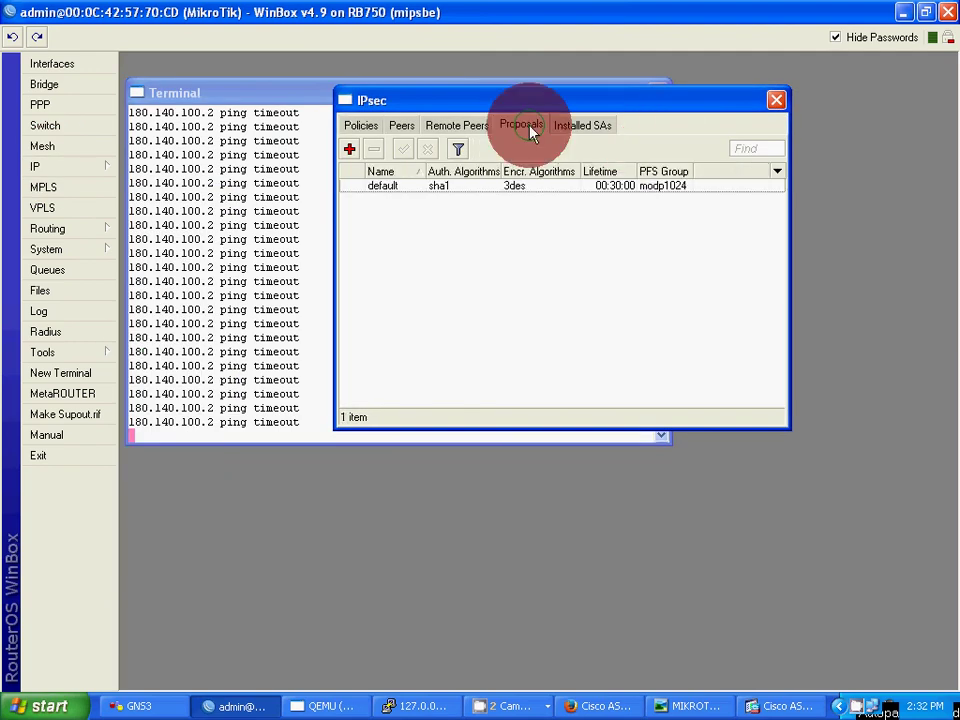
double_click(463, 188)
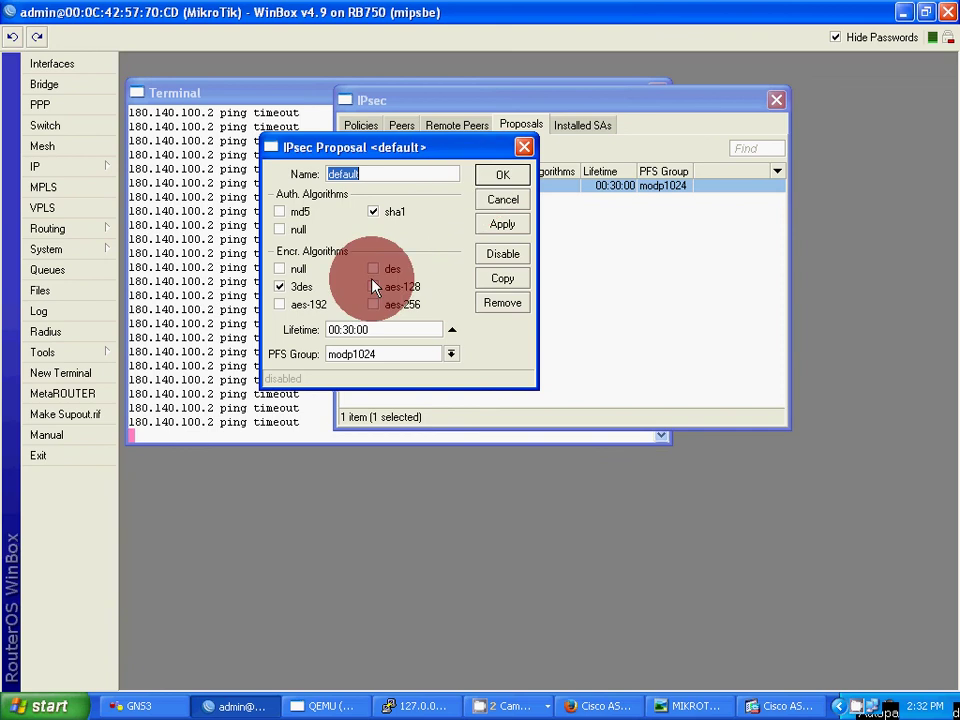
Set the default proposal to des instead of 3des, then view the empty Peers list
click(373, 269)
click(281, 287)
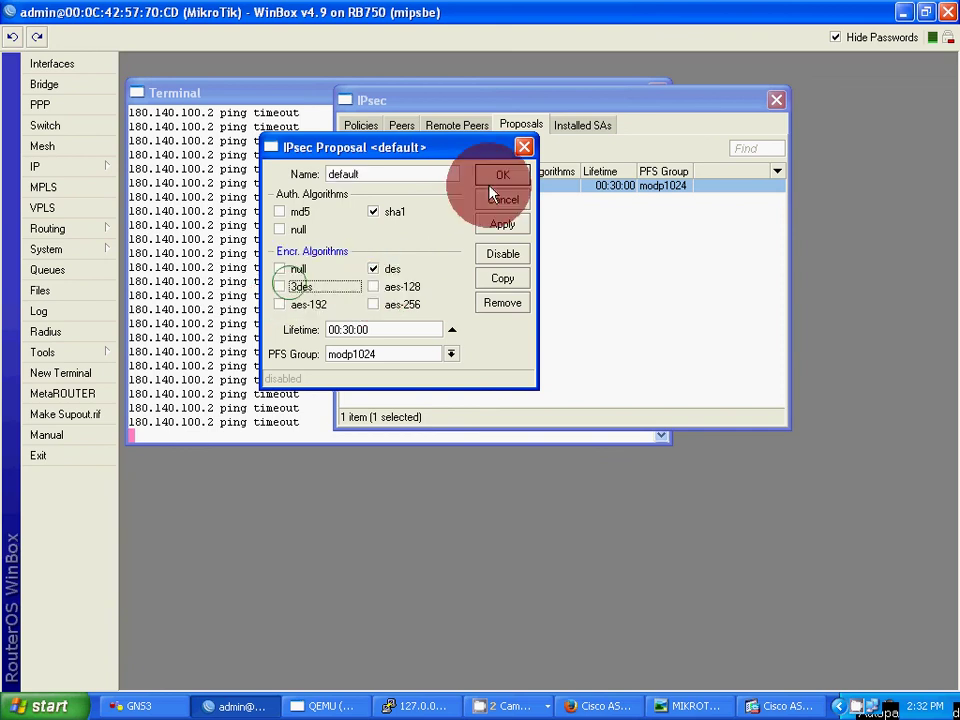
click(500, 175)
click(452, 130)
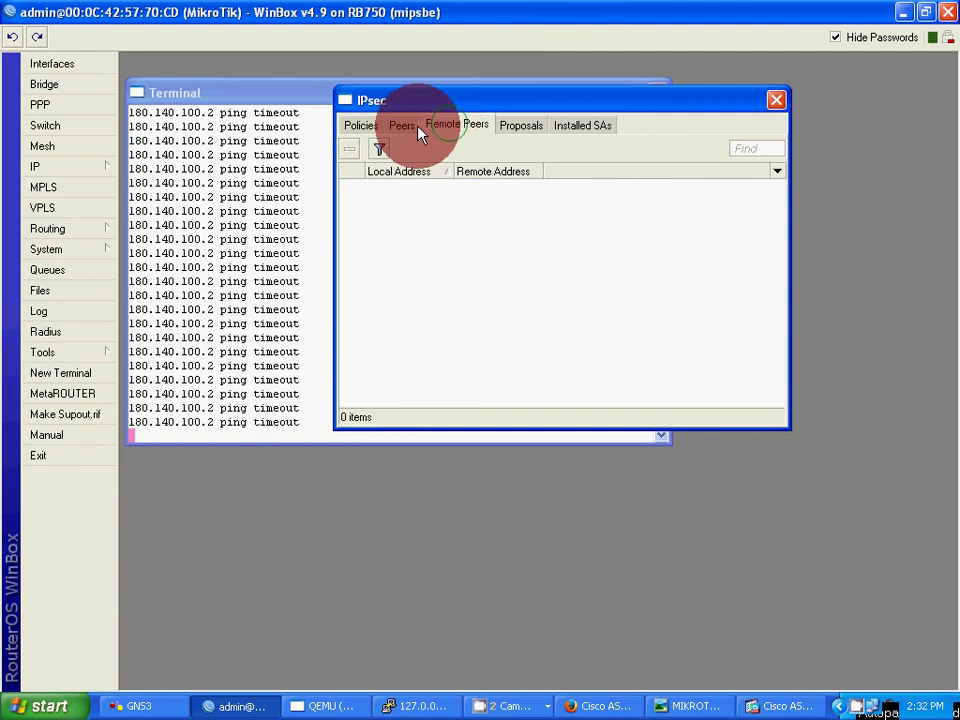
click(401, 125)
Add a new IPsec peer at 180.140.100.2 and enter its pre-shared secret
click(350, 150)
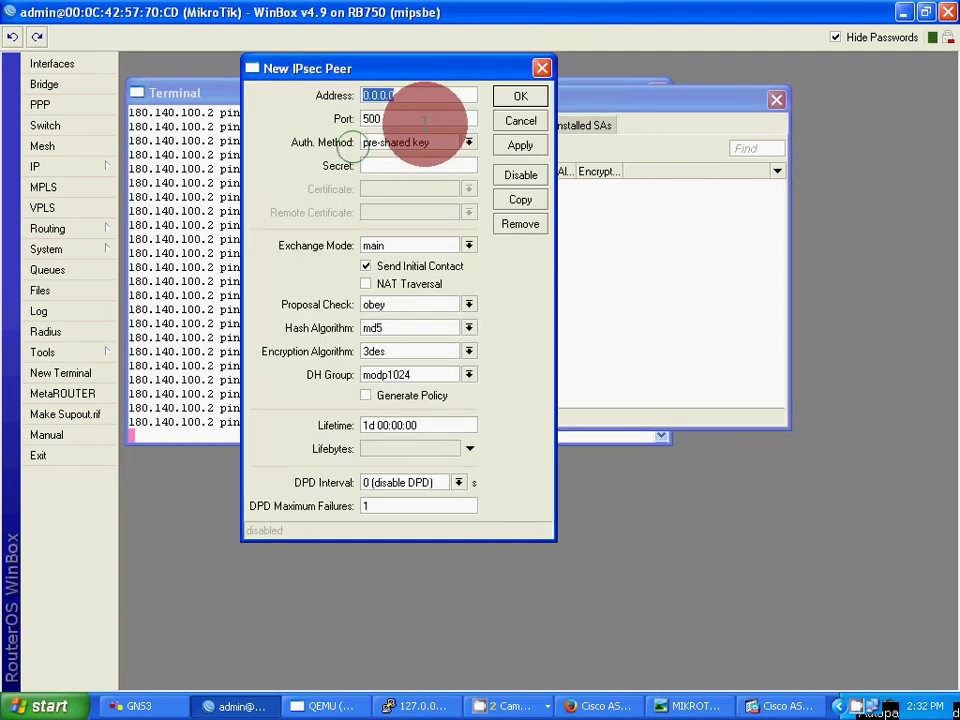
text(180.140.100.2)
click(403, 166)
text(12345678)
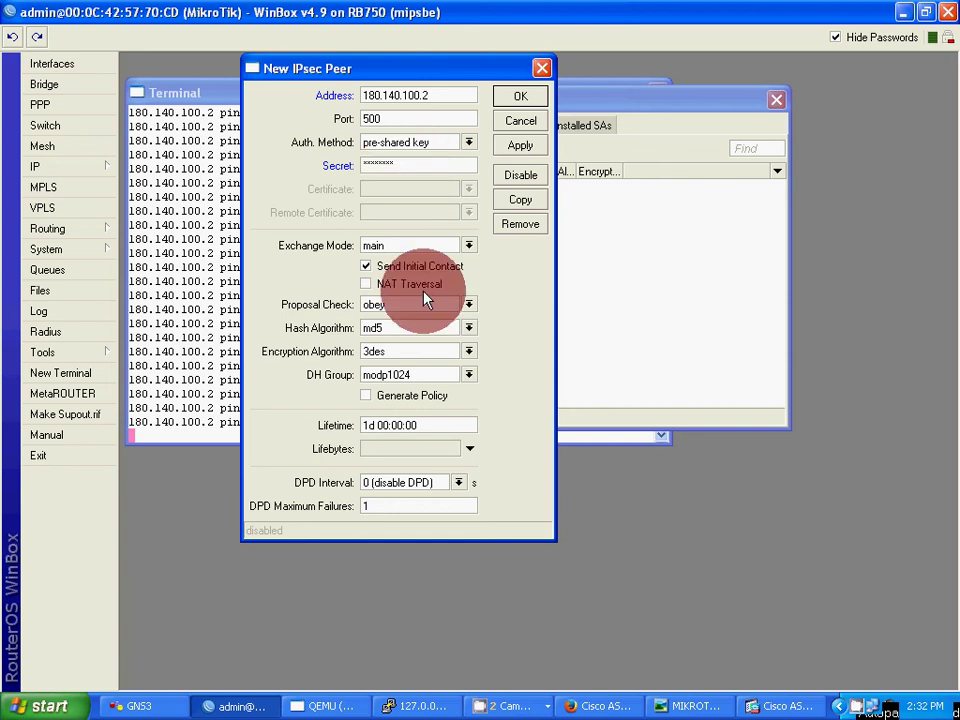
Give the peer sha hash and des encryption, then apply and save it
click(469, 330)
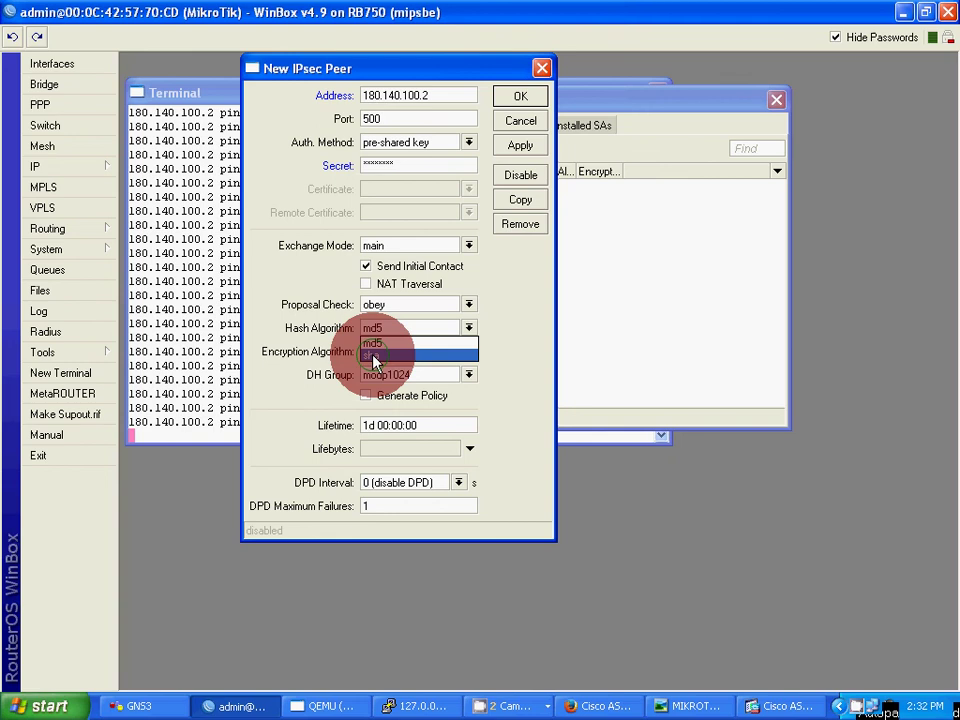
click(372, 357)
click(469, 352)
click(389, 424)
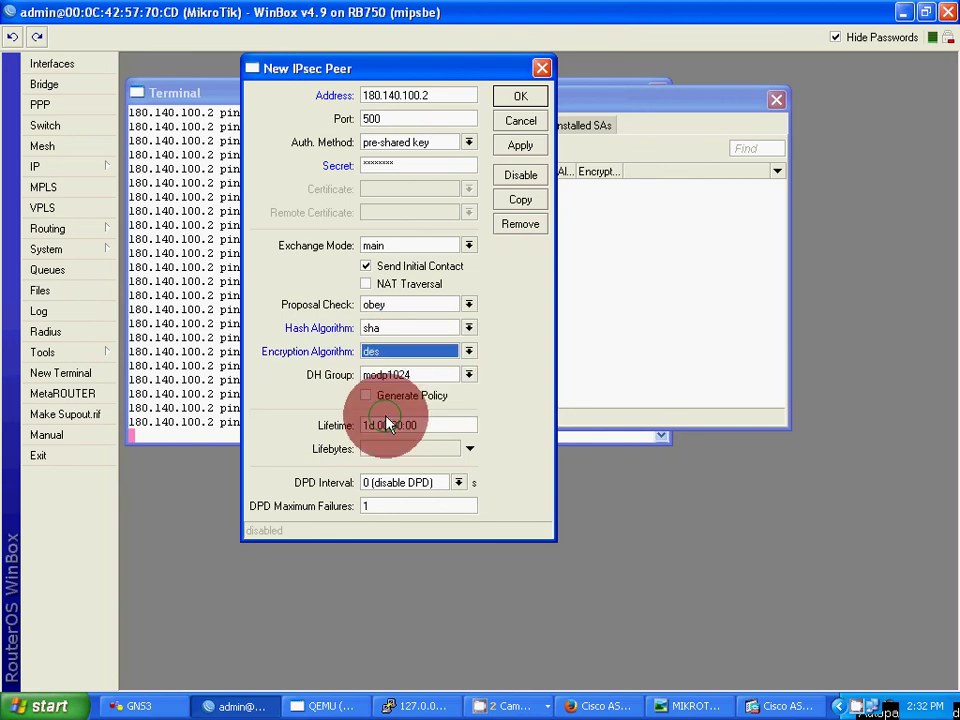
click(520, 145)
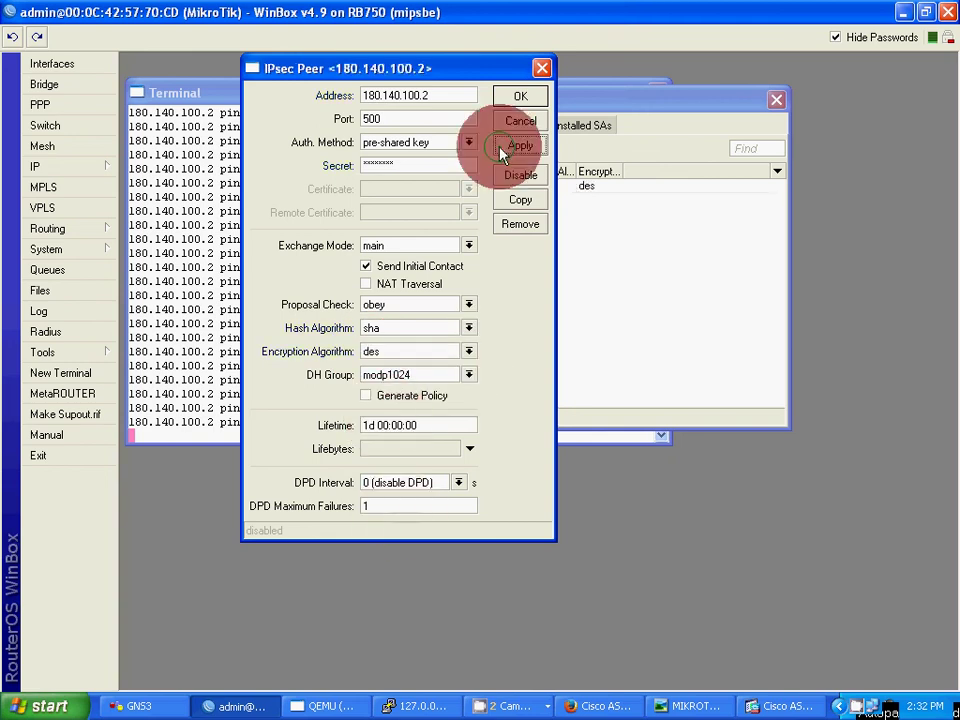
click(520, 96)
click(361, 125)
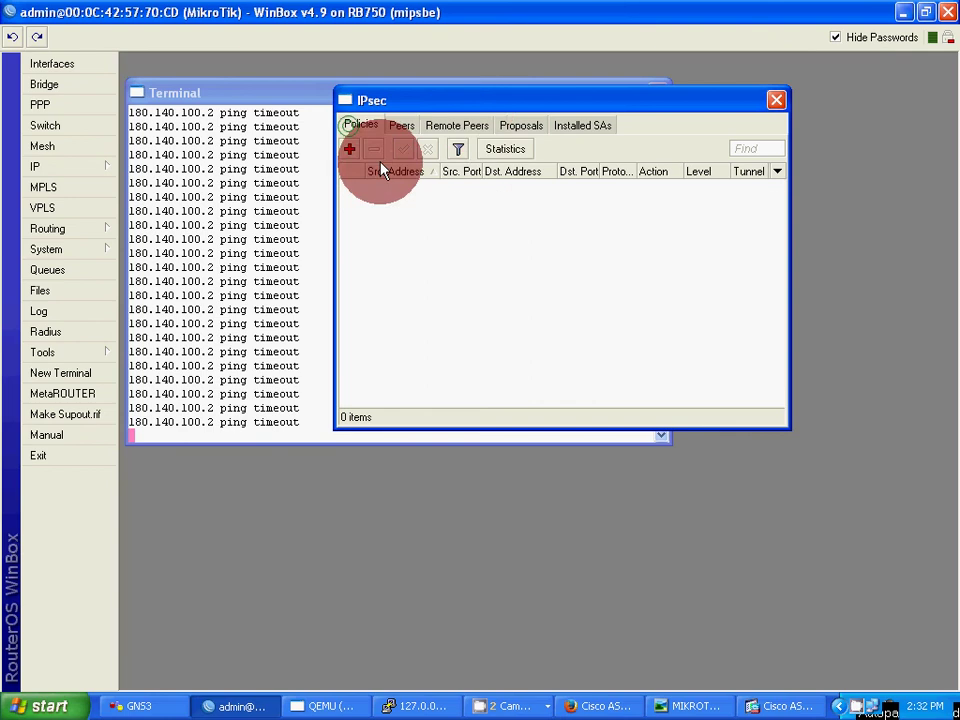
Add a tunnel-mode IPsec policy with SA Src 103.31.178.2 and SA Dst 180.140.100.2
click(349, 148)
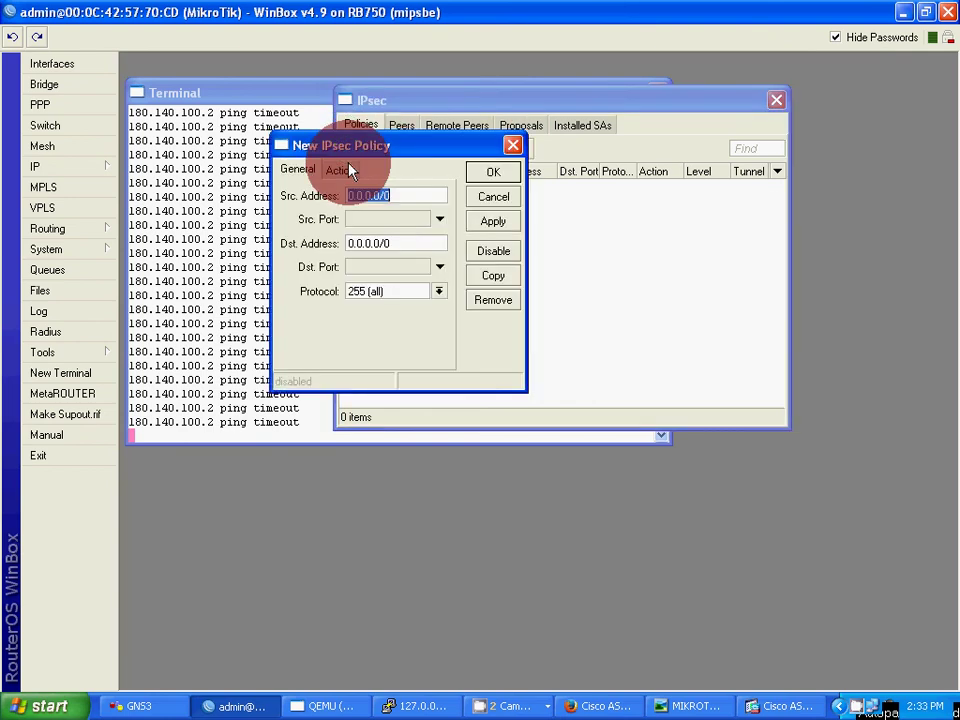
click(341, 170)
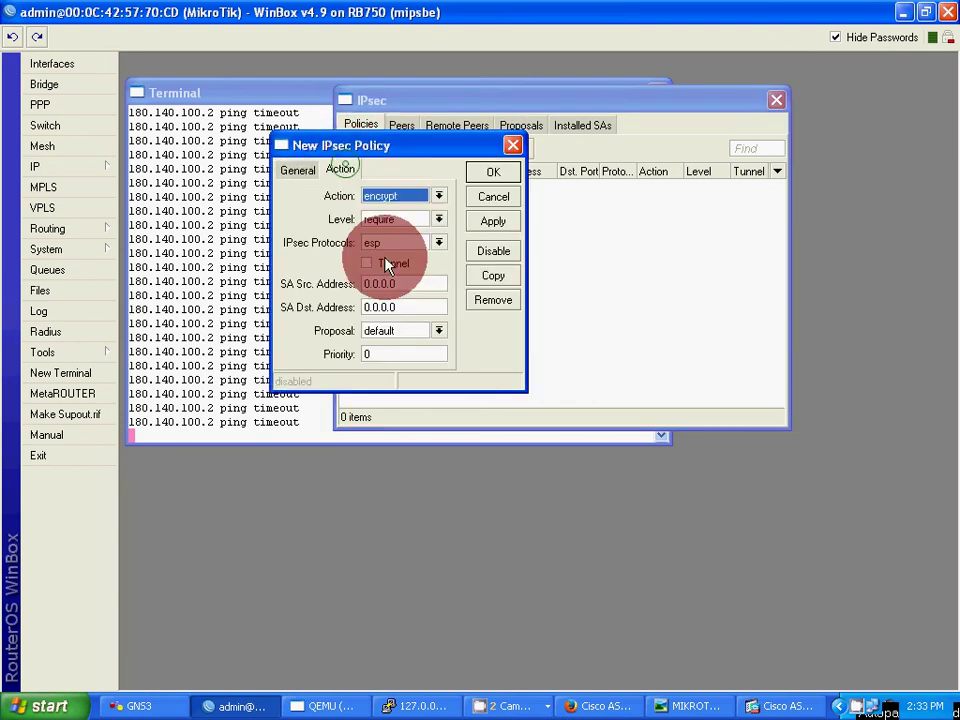
click(367, 263)
click(400, 284)
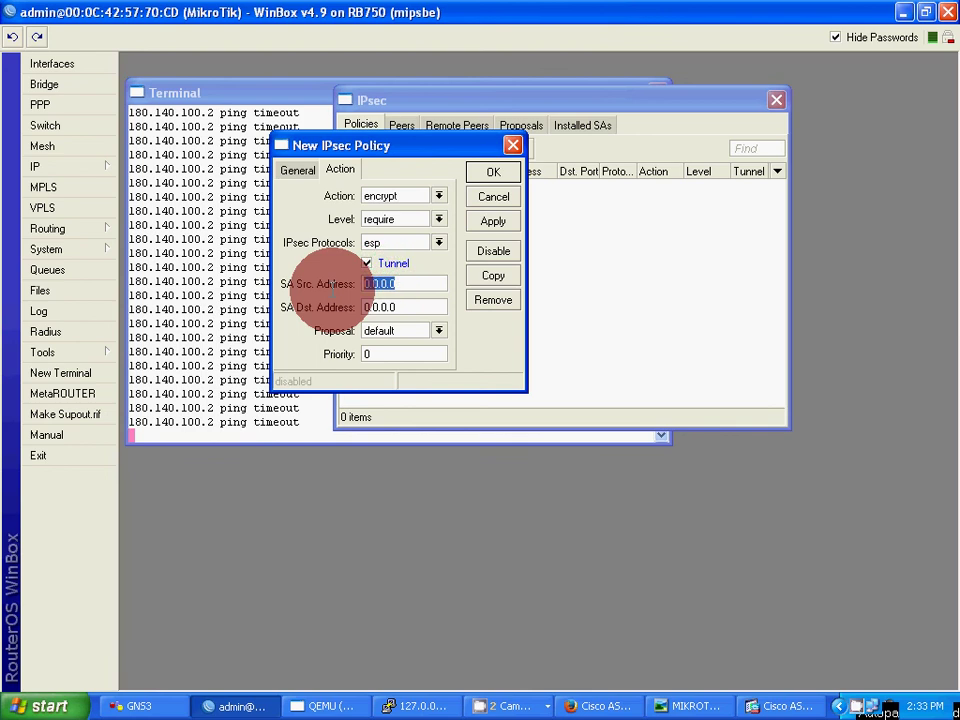
text(103.31.178.2)
key(Tab)
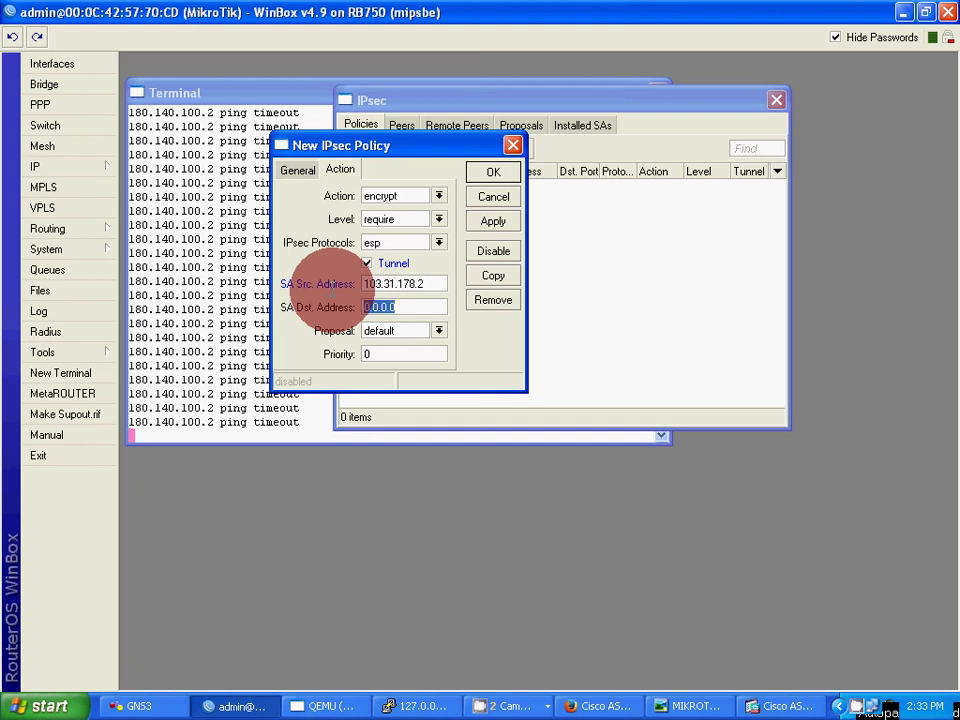
text(180.140.100.2)
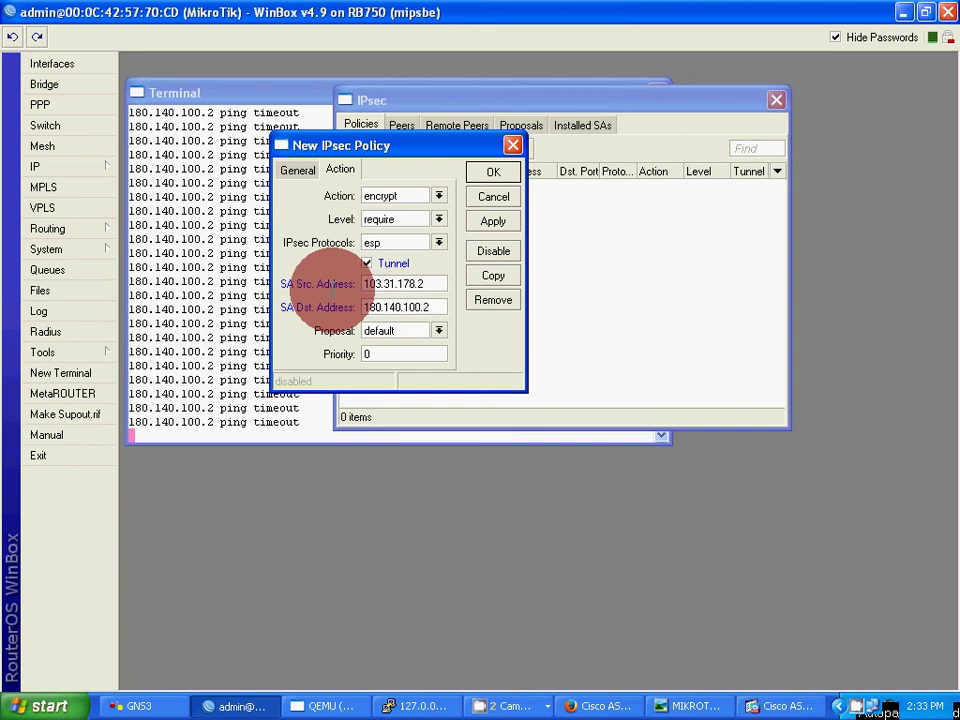
click(489, 216)
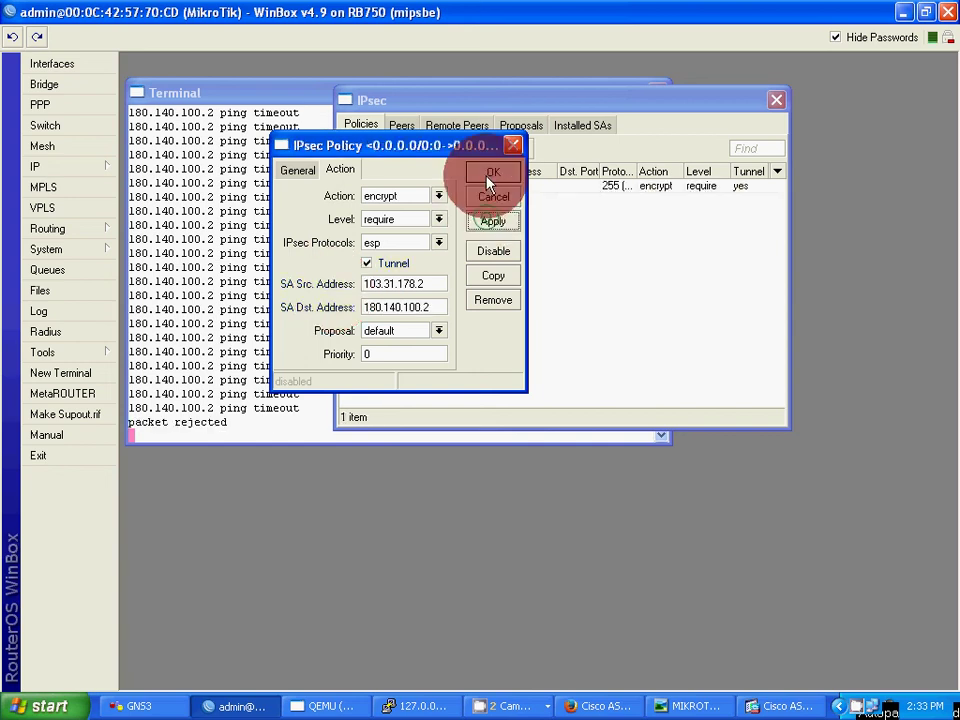
click(489, 178)
click(590, 126)
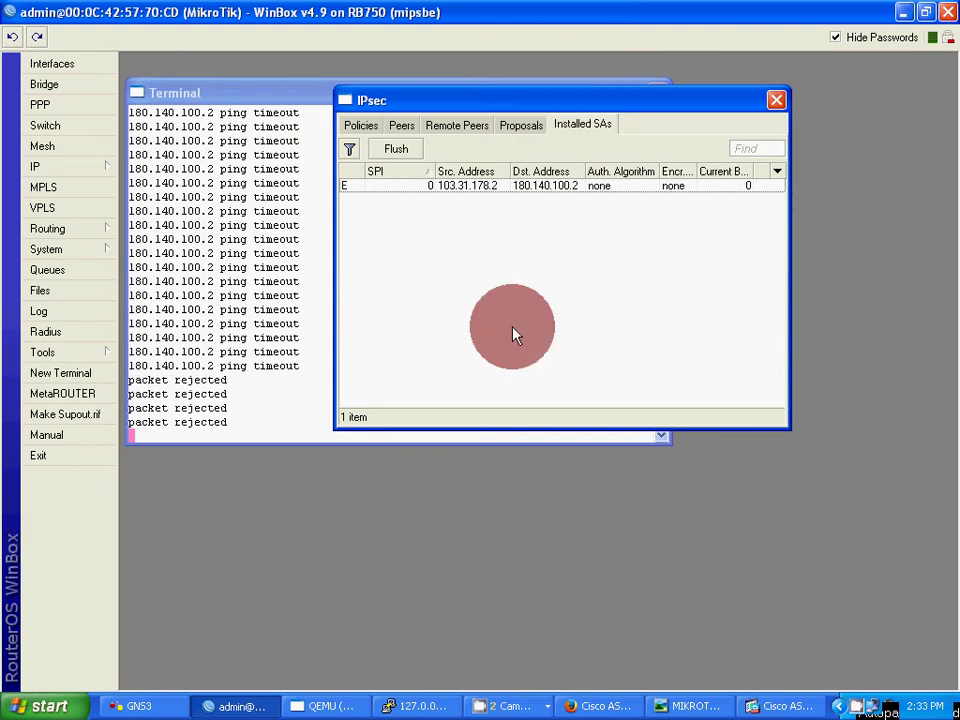
Widen the Dst. Address column to read the 103.31.178.2 to 180.140.100.2 SA
drag(582, 165, 591, 166)
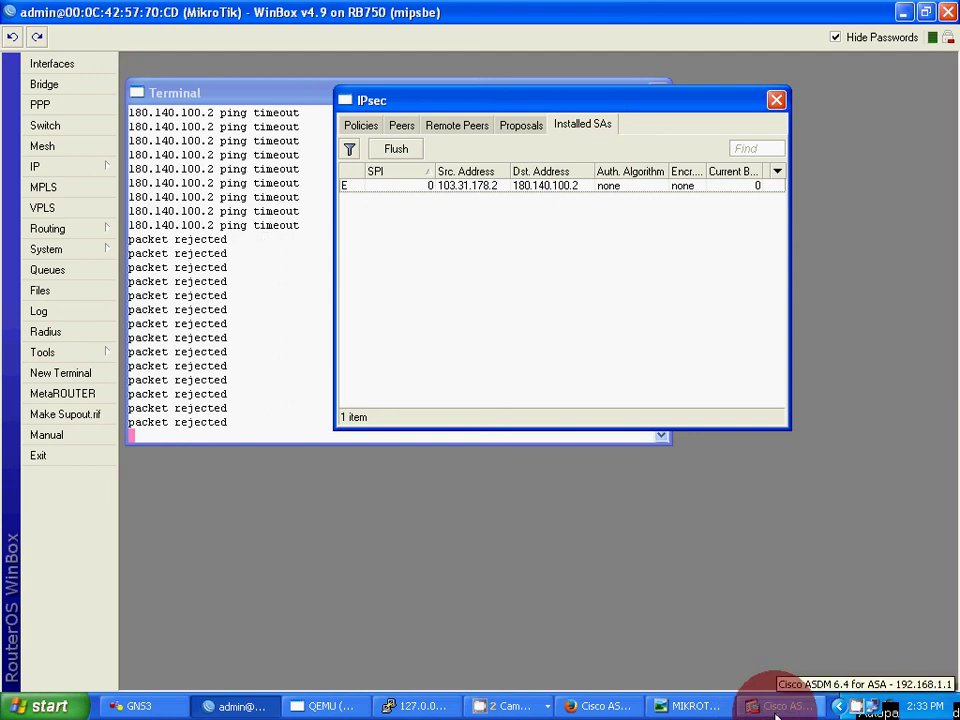
click(776, 711)
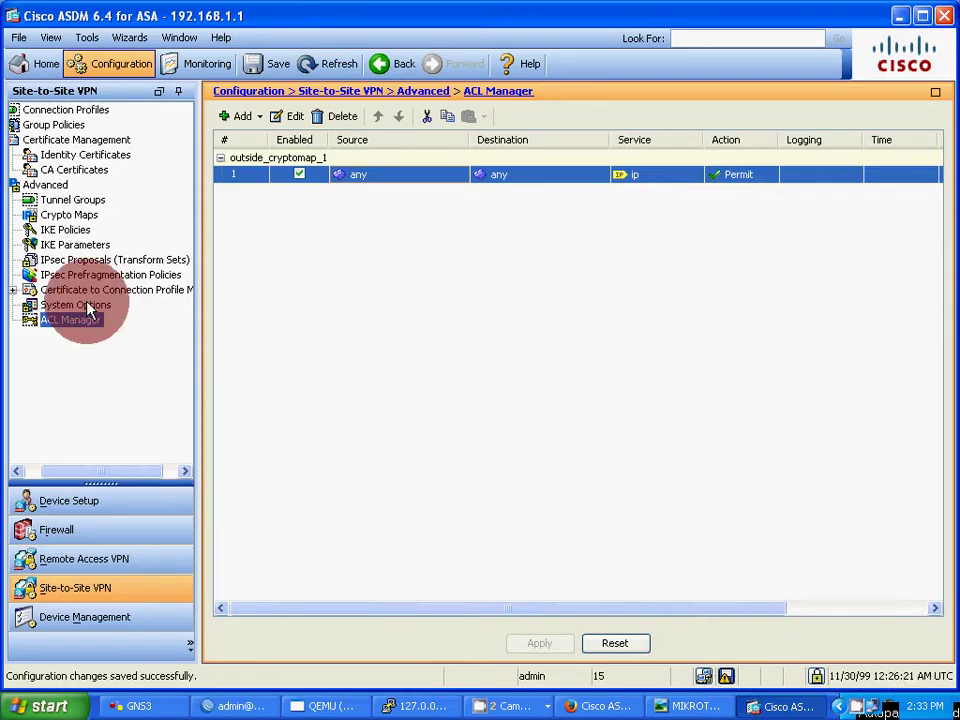
Open the DefaultL2LGroup tunnel group settings and confirm them with OK
click(60, 203)
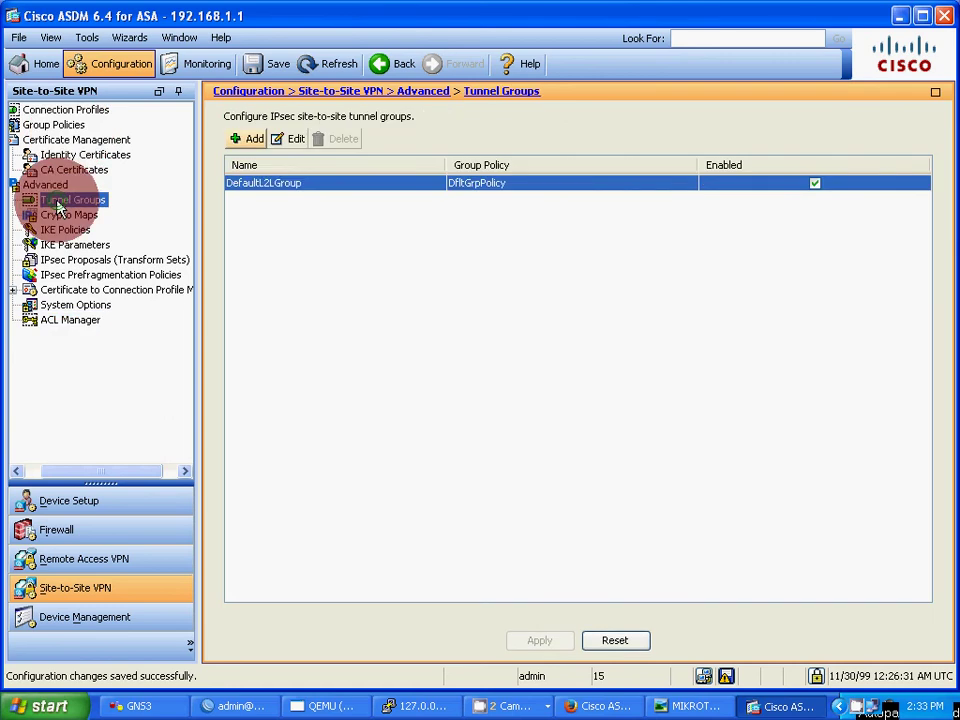
click(291, 145)
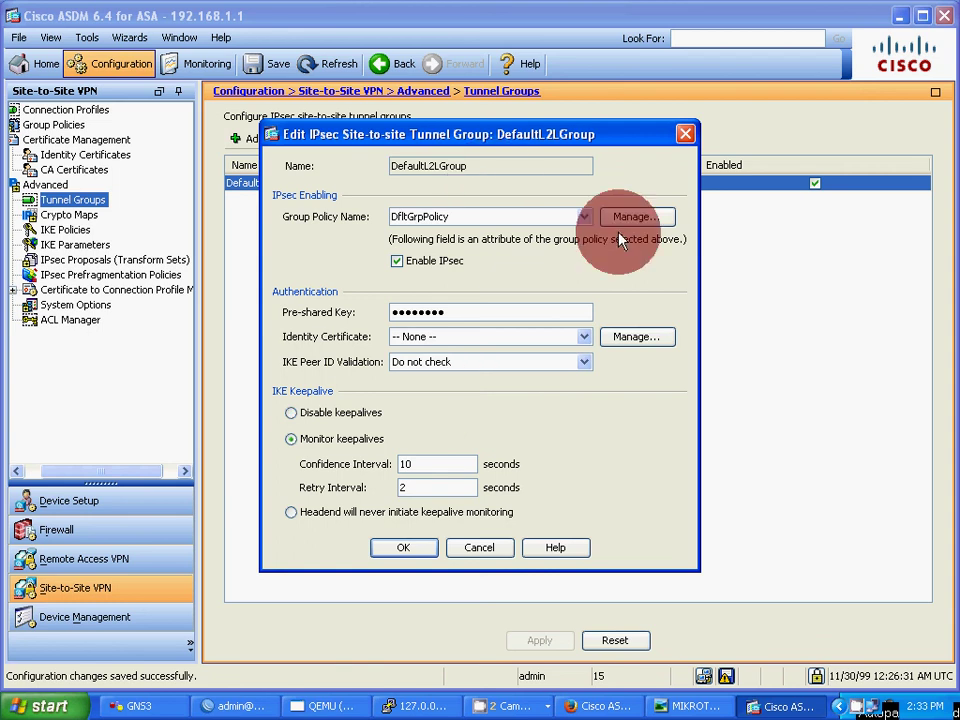
click(390, 548)
Browse Crypto Maps, IKE Policies, IKE Parameters and IPsec Proposals, ending on Connection Profiles
click(72, 215)
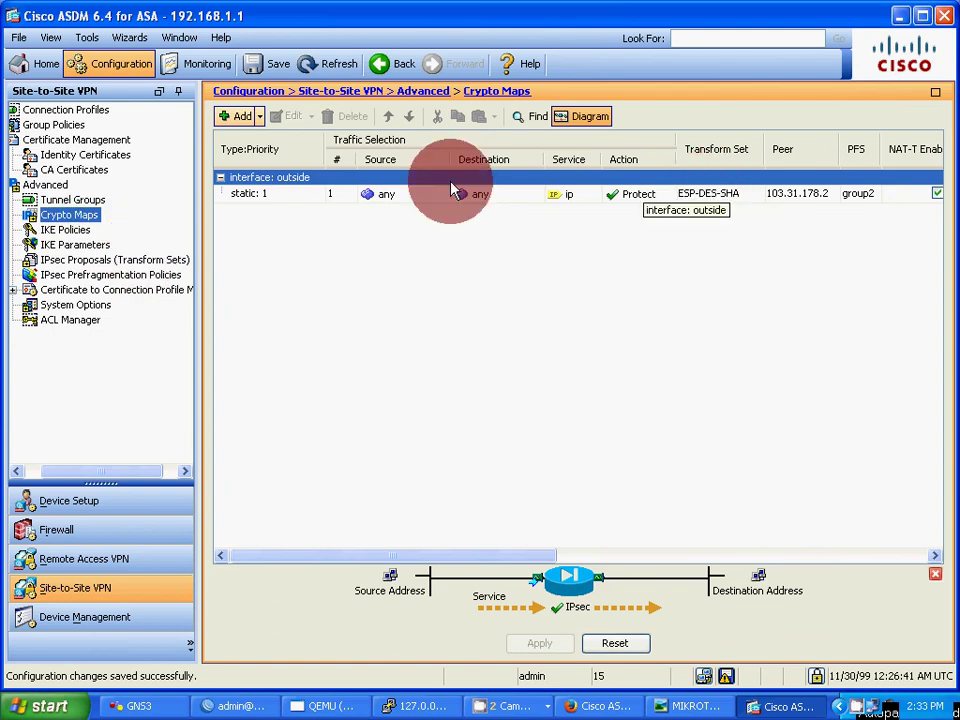
click(66, 230)
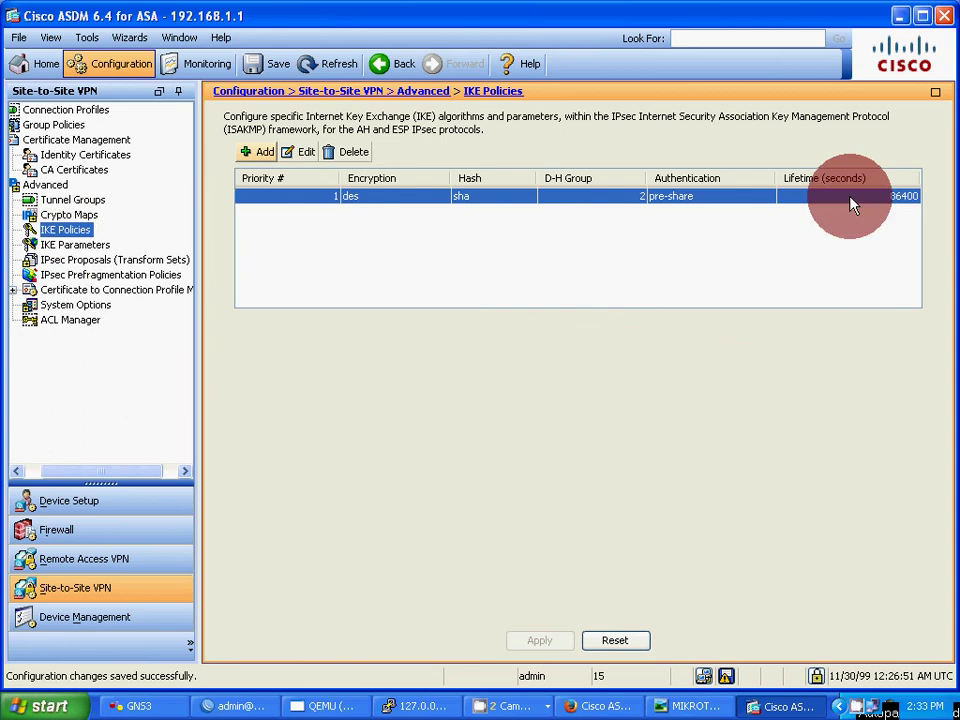
click(90, 246)
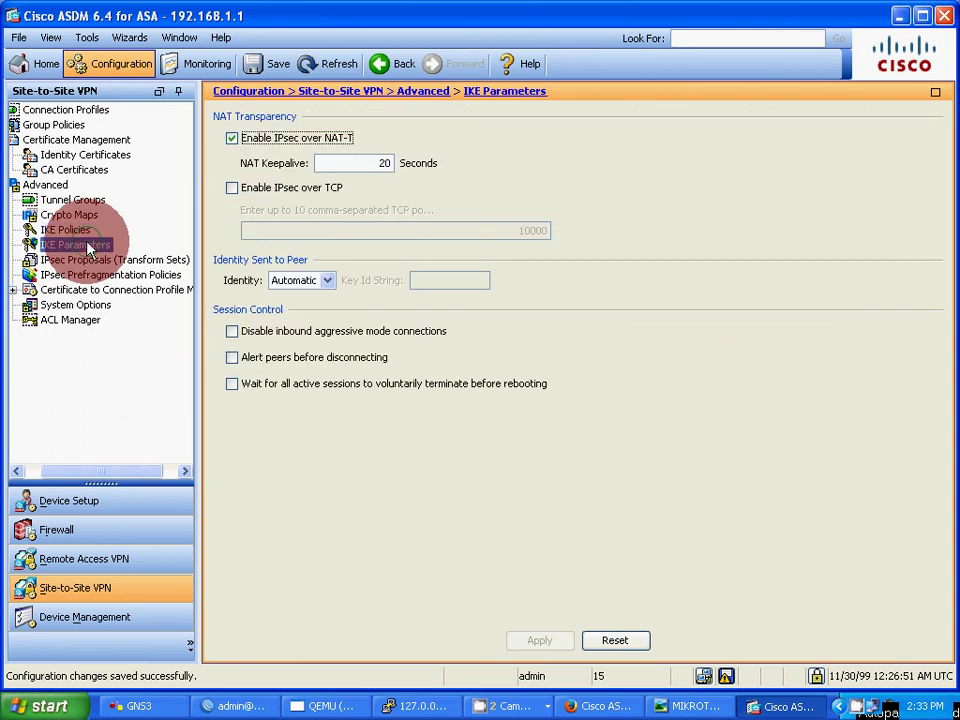
click(86, 261)
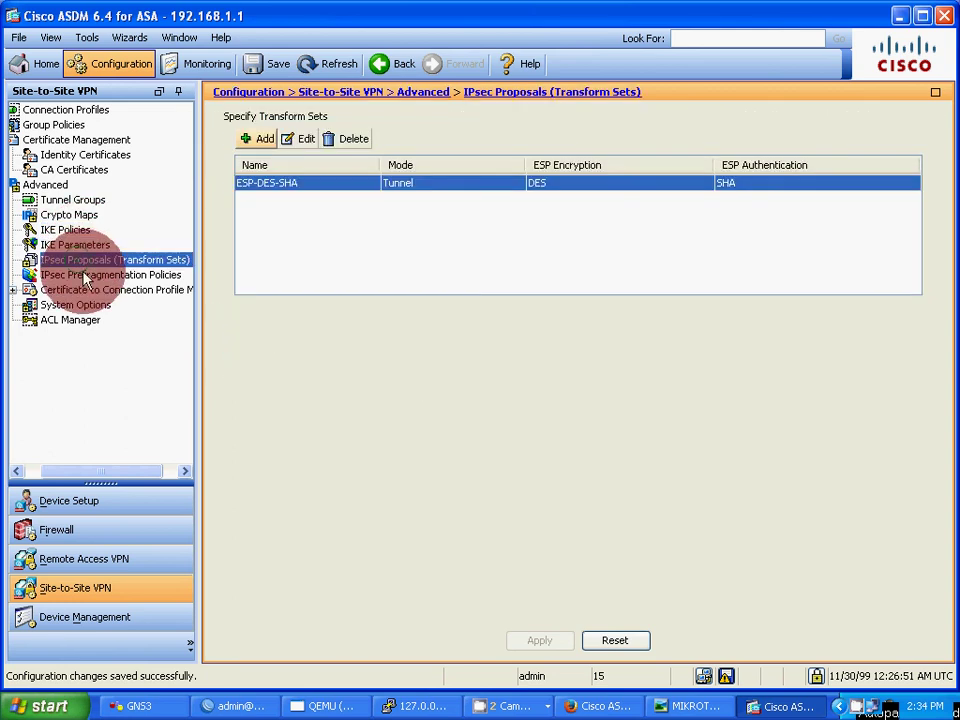
click(50, 110)
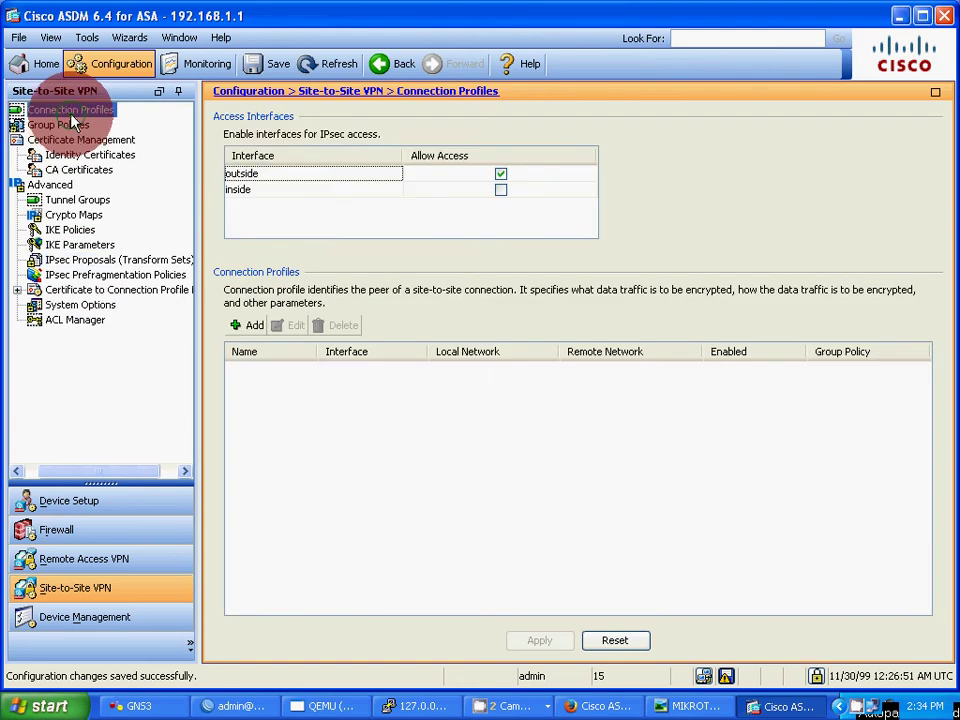
click(290, 172)
click(666, 710)
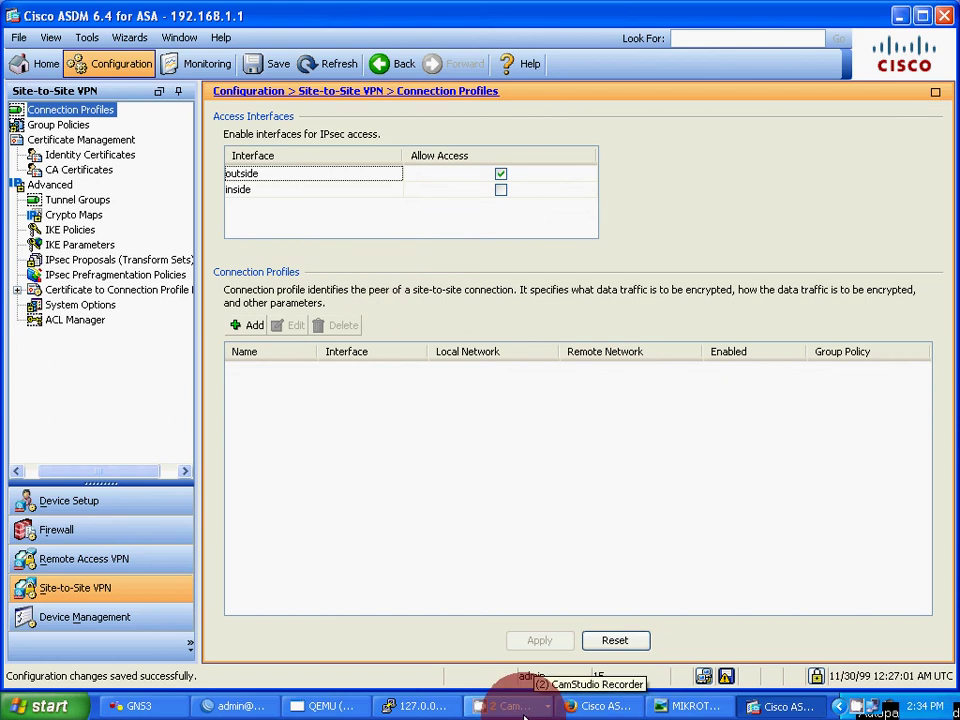
click(276, 710)
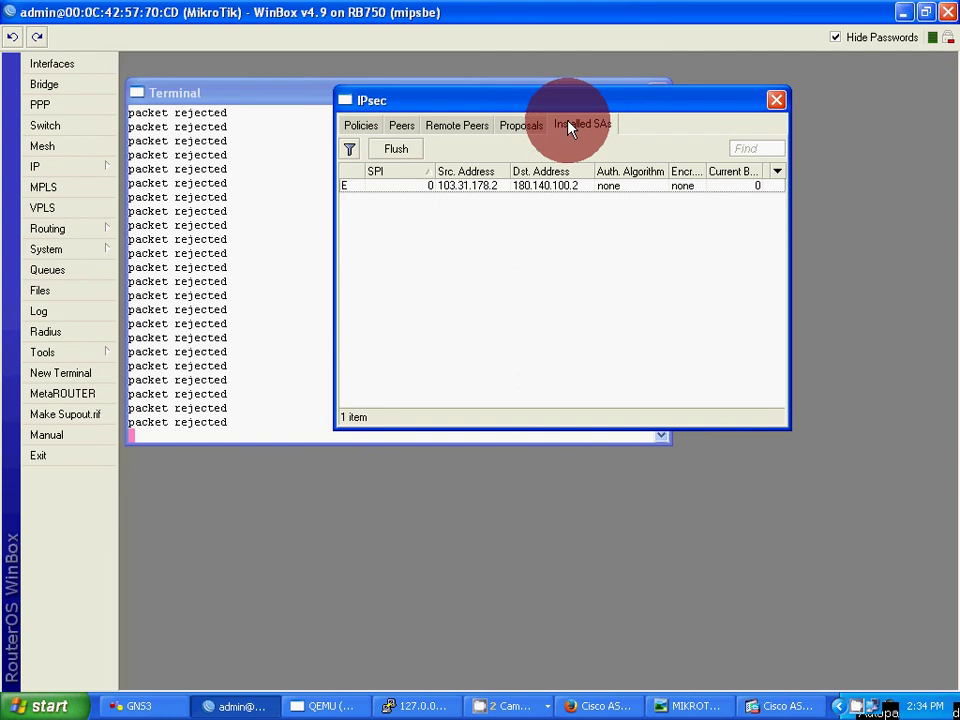
click(60, 311)
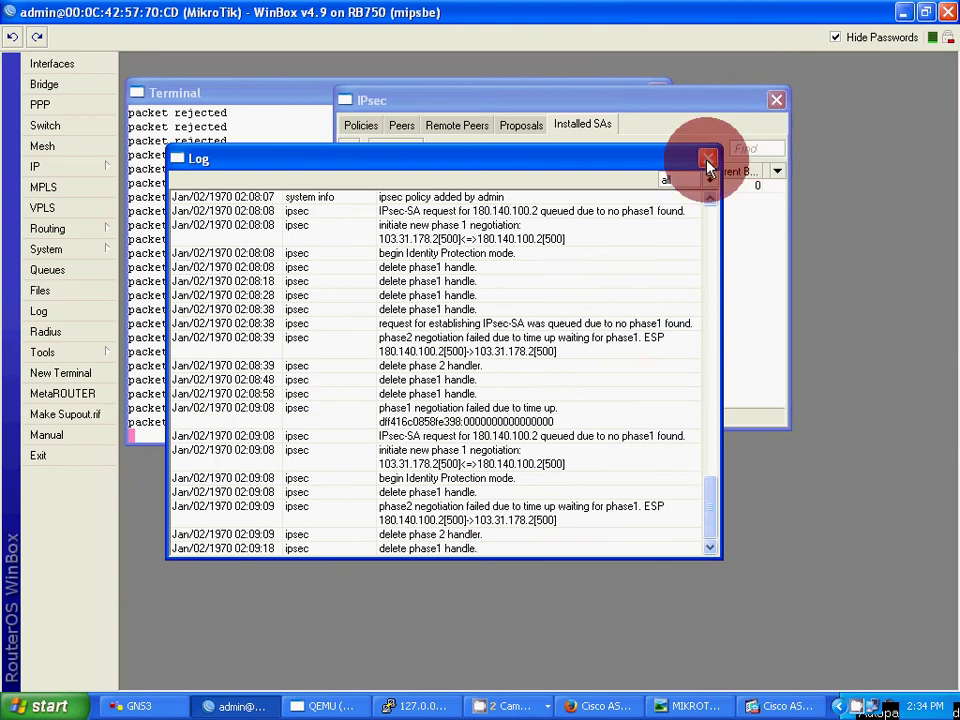
click(760, 323)
click(757, 706)
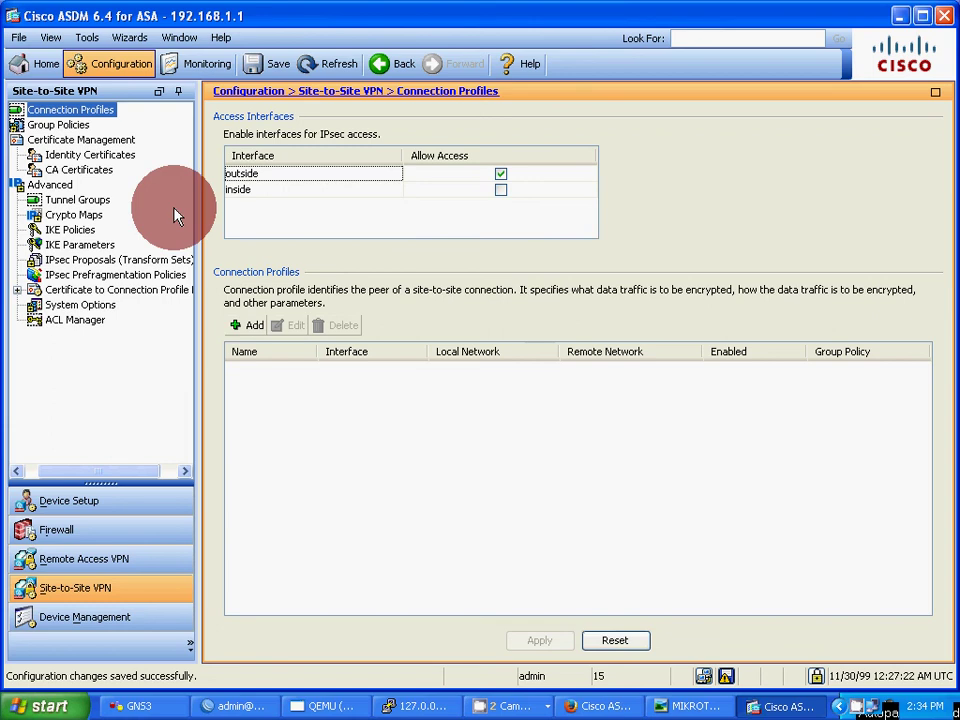
Open and confirm the DfltGrpPolicy group policy, then view the identity certificates
click(60, 127)
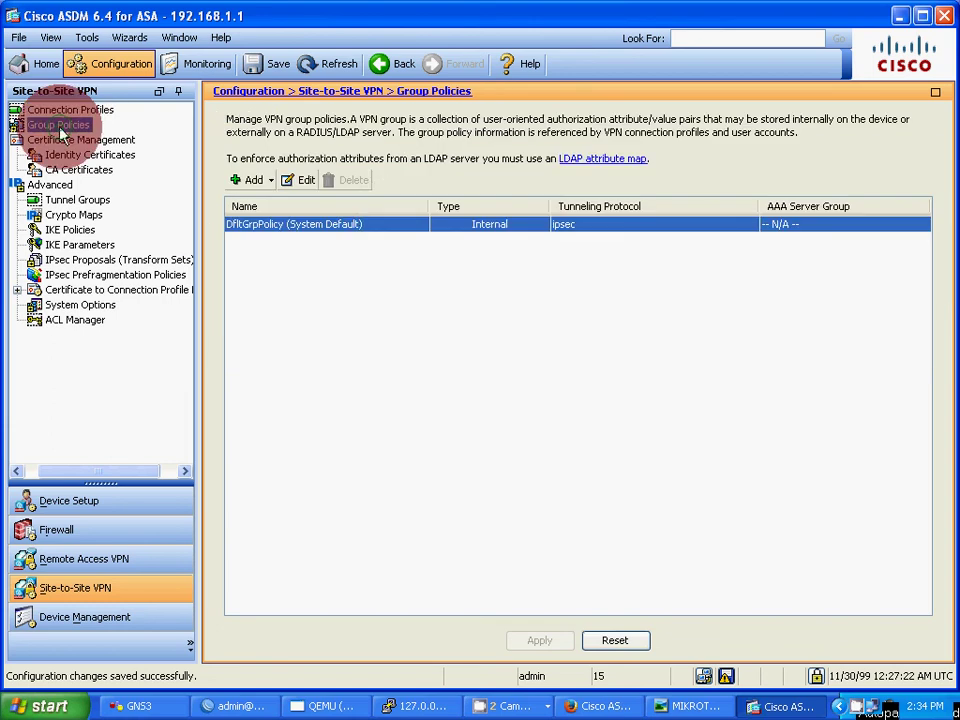
click(304, 181)
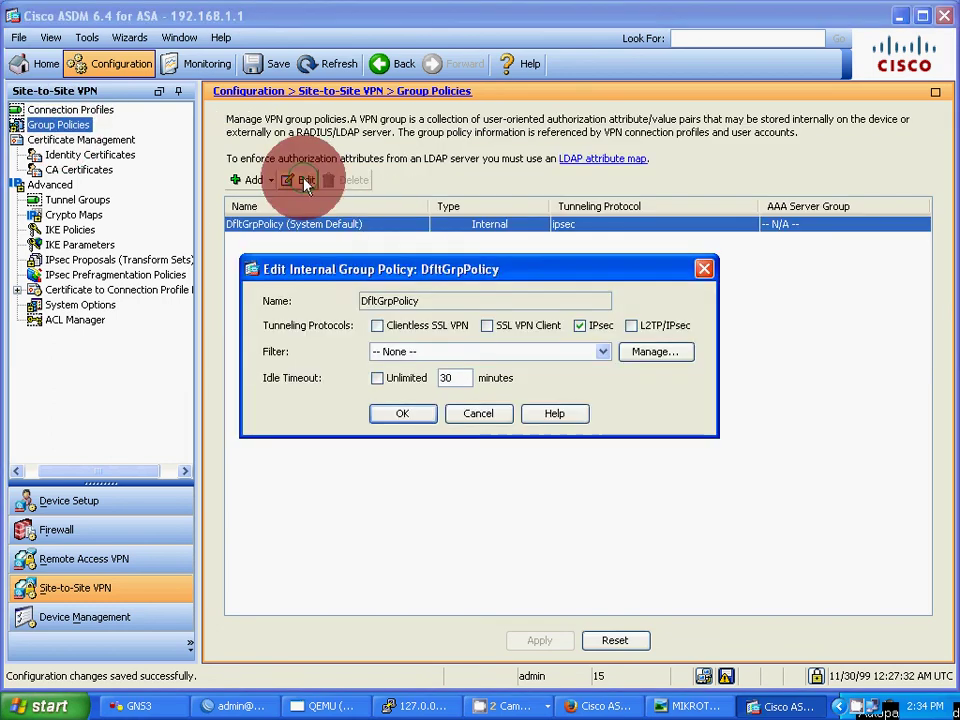
click(384, 410)
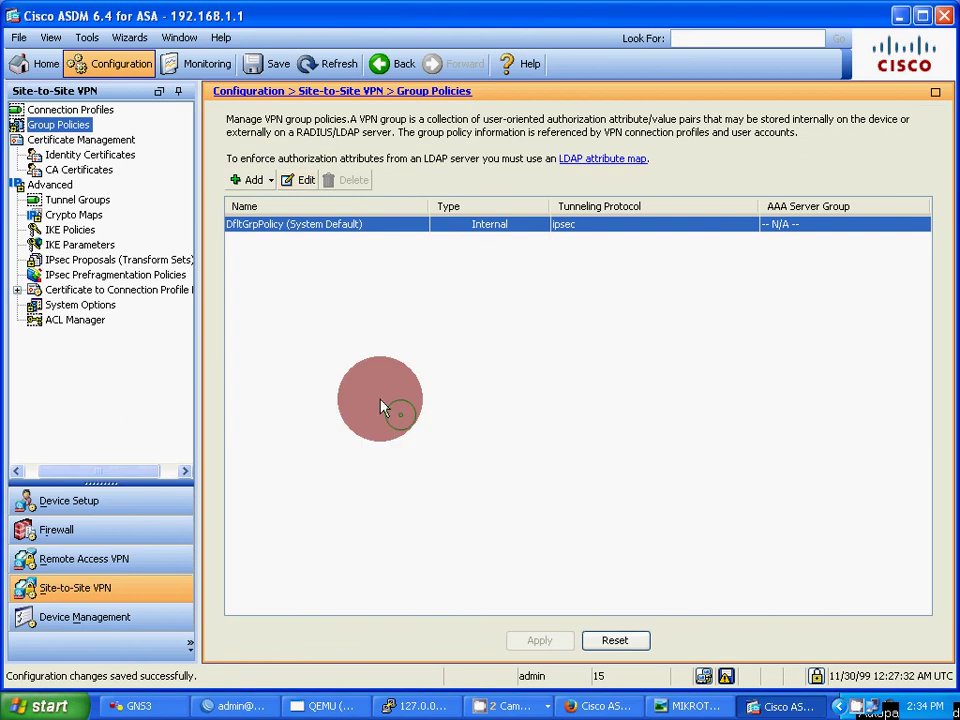
click(88, 156)
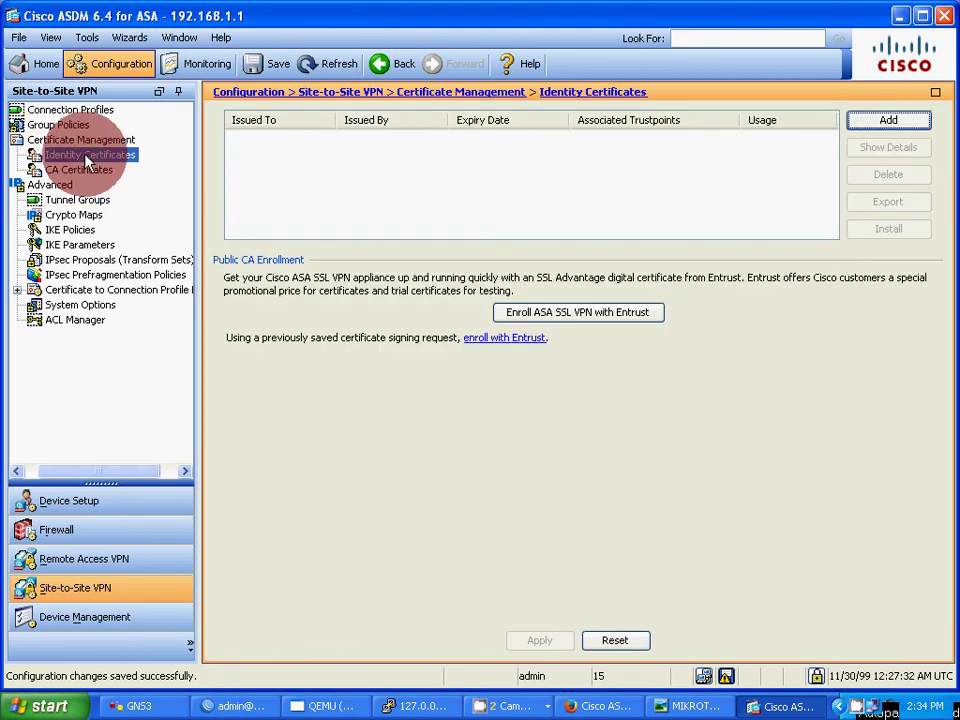
Save the DefaultL2LGroup pre-shared key settings and select the outside crypto map rule
click(75, 200)
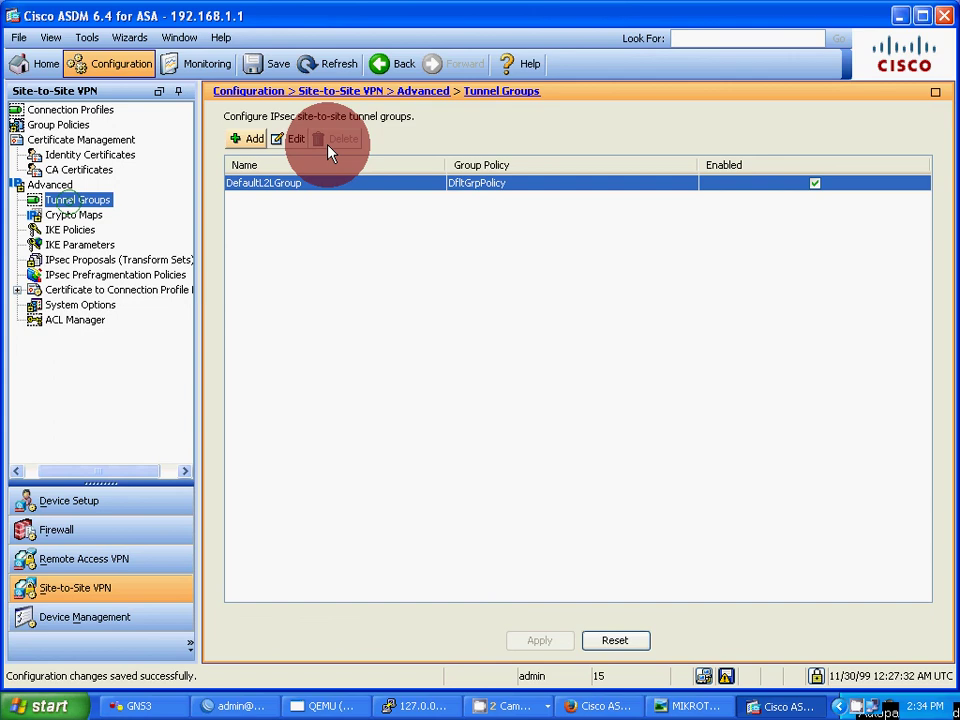
click(300, 140)
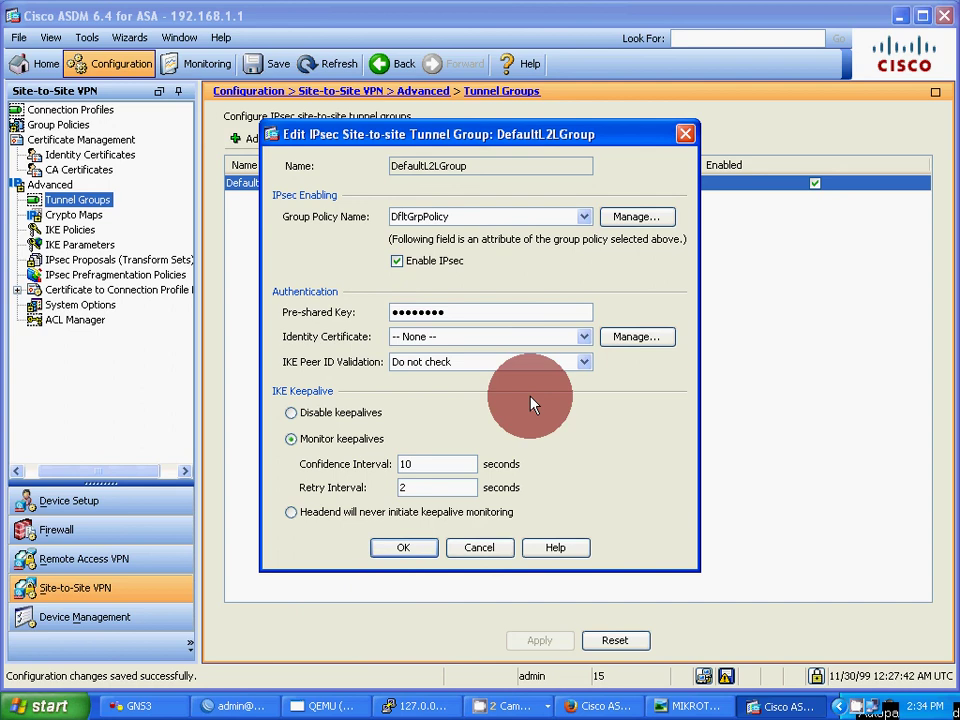
click(398, 548)
click(50, 216)
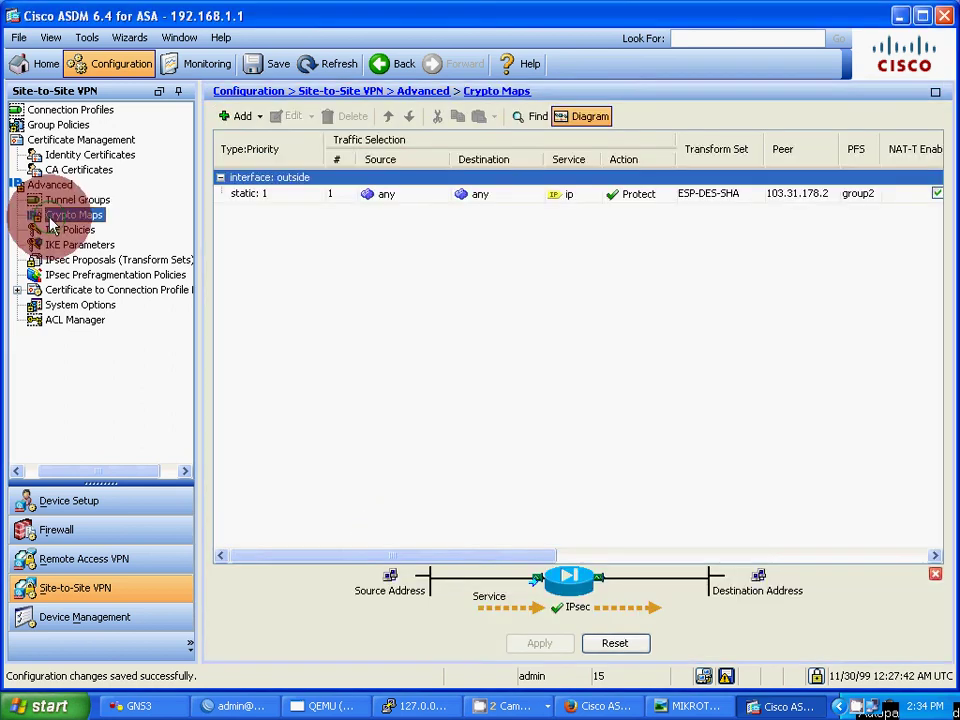
click(392, 195)
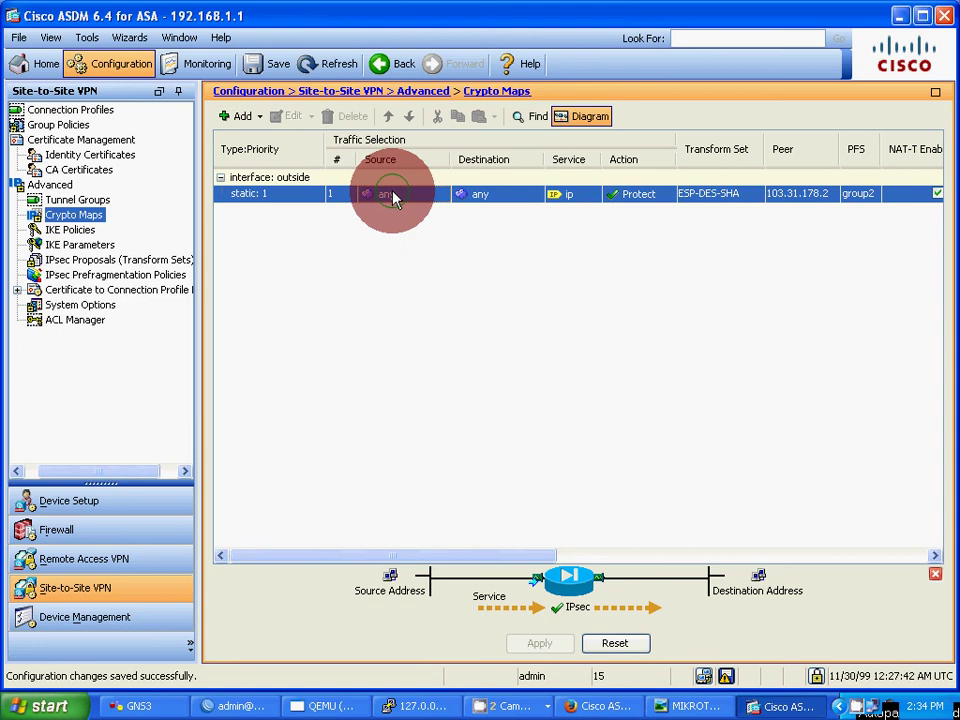
Review the static:1 rule for peer 103.31.178.2 across Basic, Advanced and Traffic Selection, then apply
double_click(392, 195)
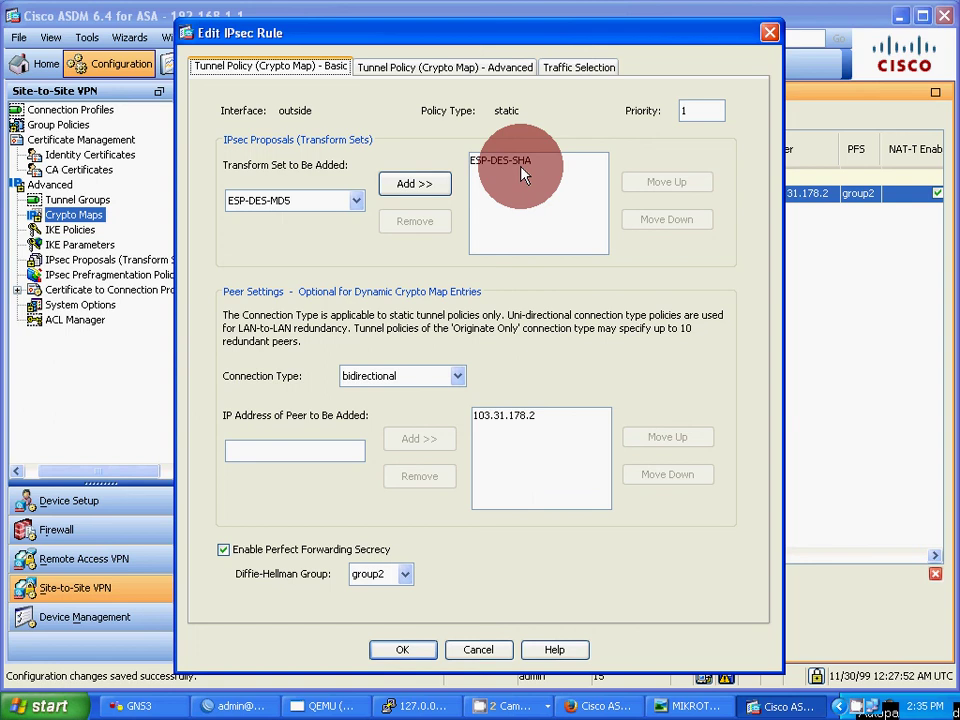
click(497, 420)
click(432, 67)
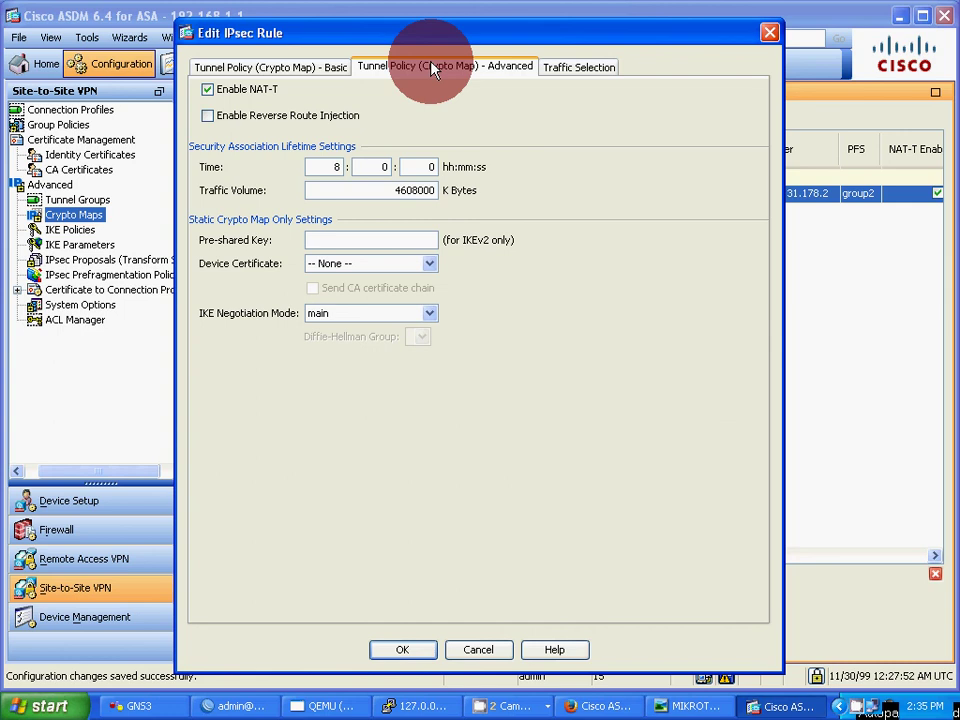
click(578, 68)
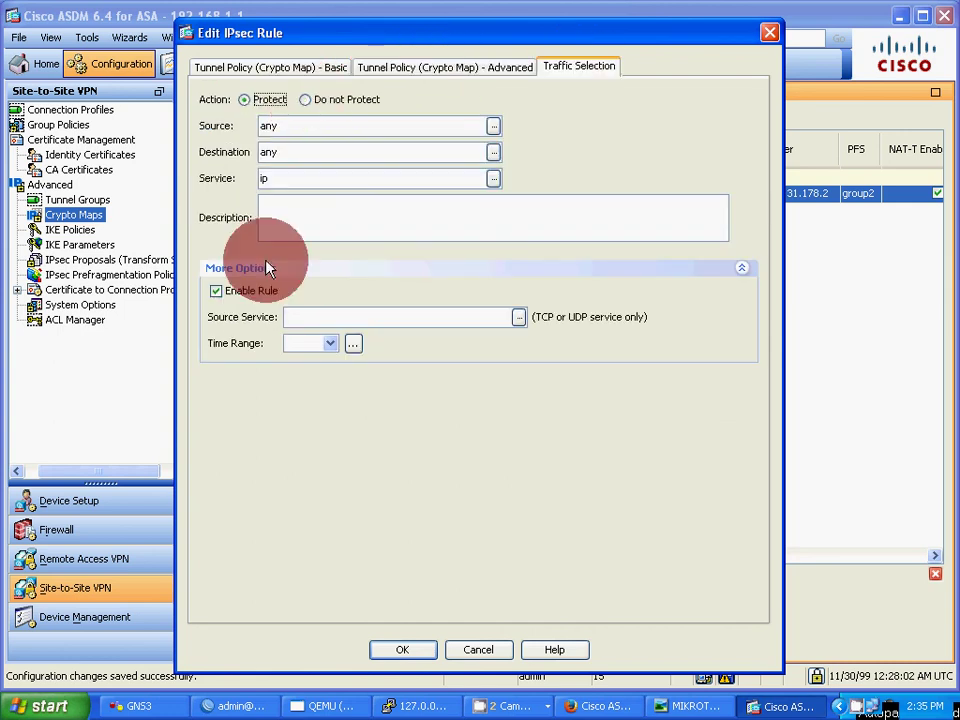
click(402, 649)
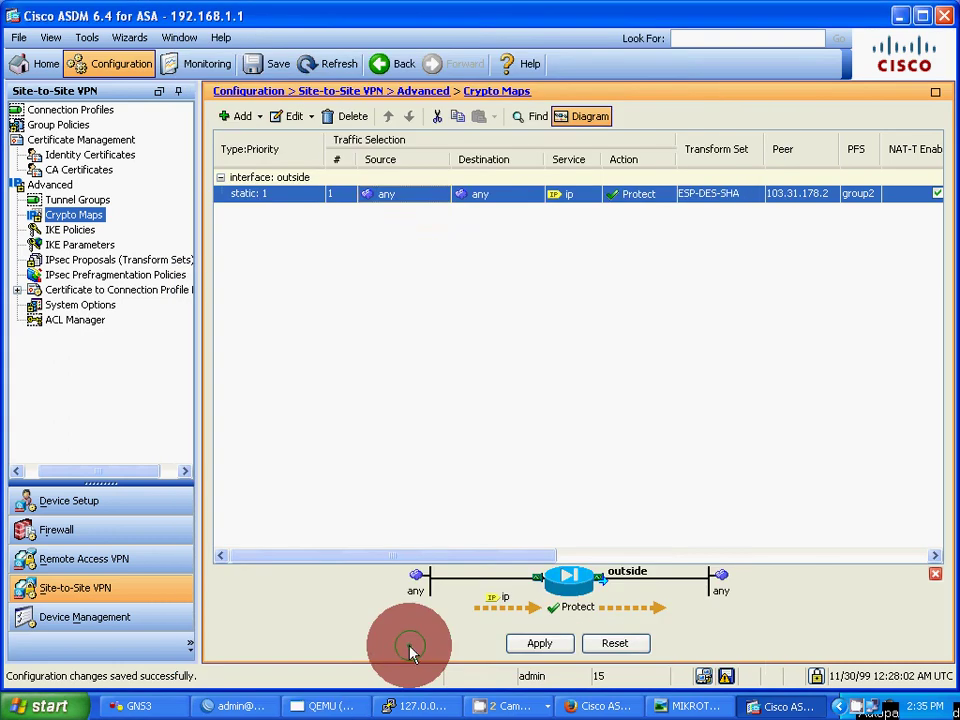
click(545, 645)
click(62, 230)
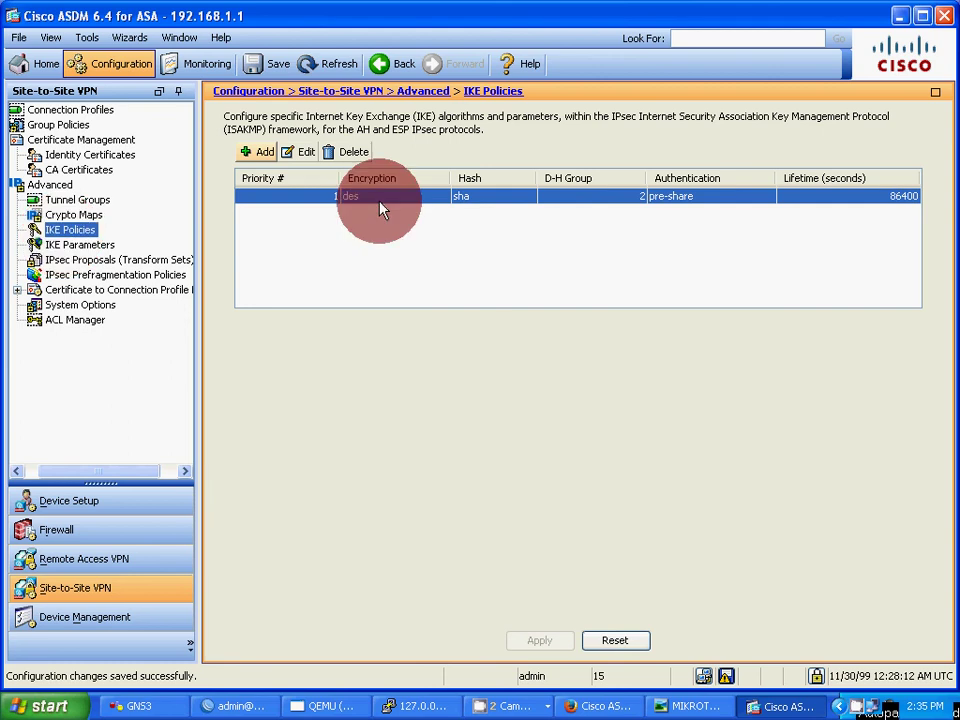
Review the des/sha IKE policy, then the IKE Parameters, Prefragmentation and System Options pages
click(305, 153)
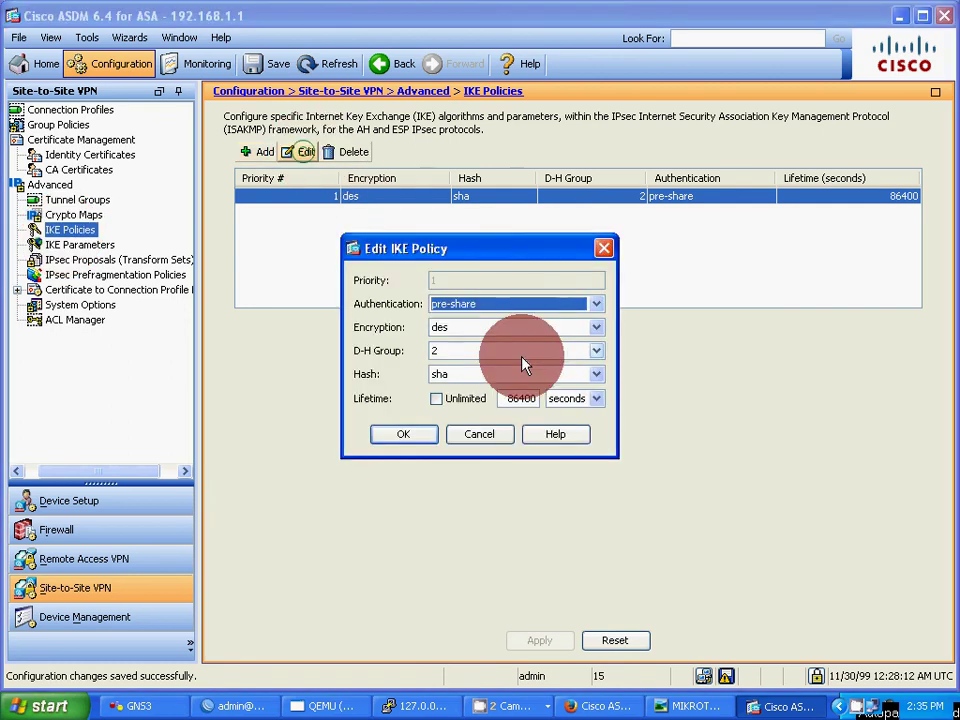
click(403, 437)
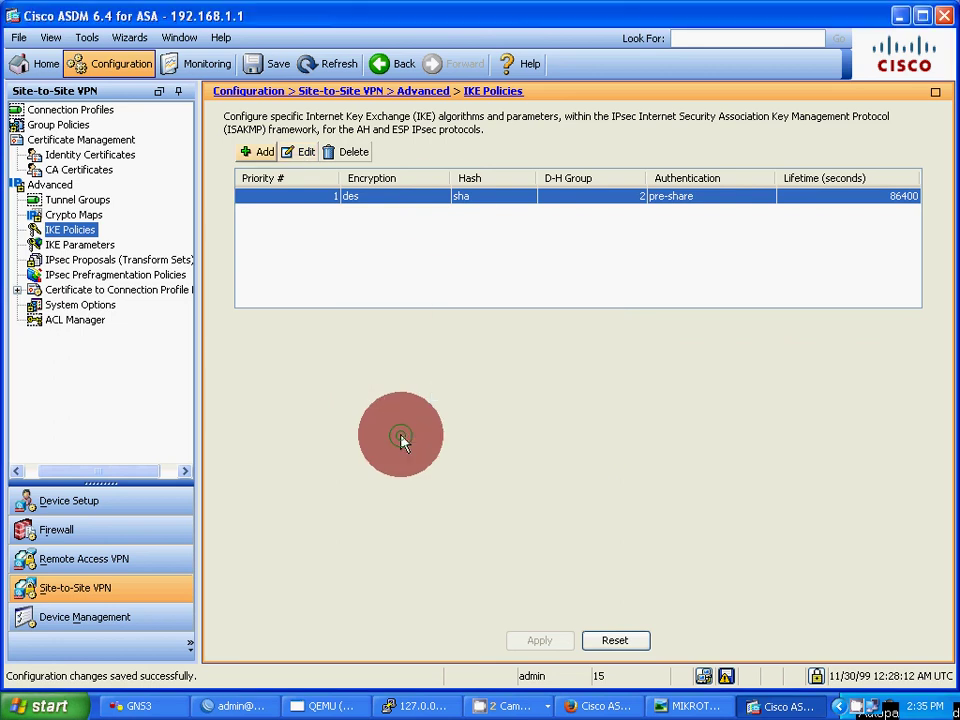
click(449, 206)
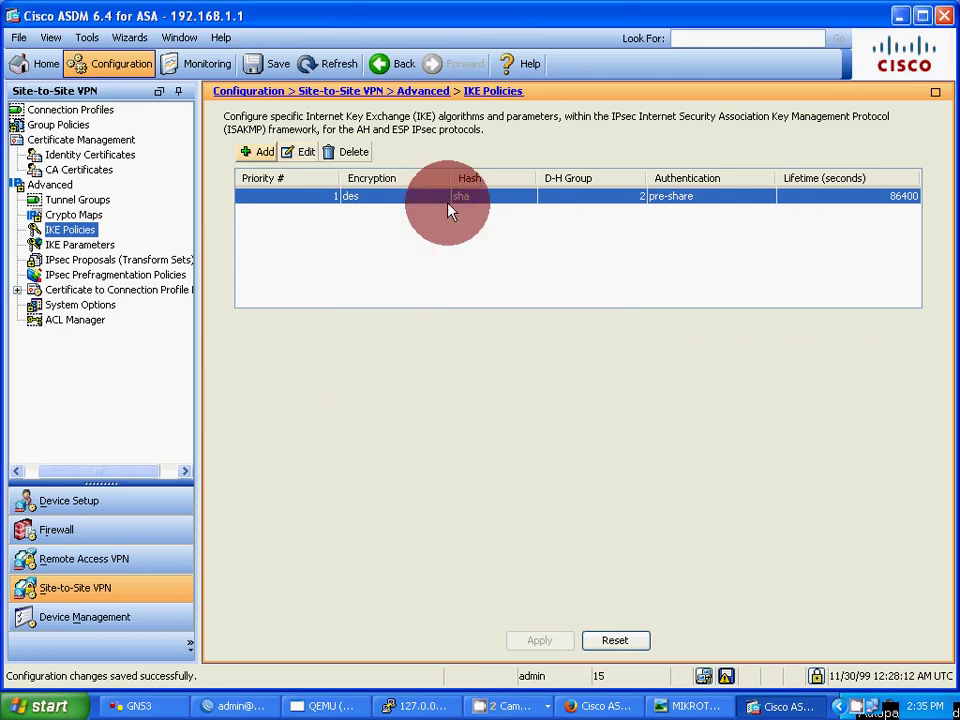
double_click(418, 201)
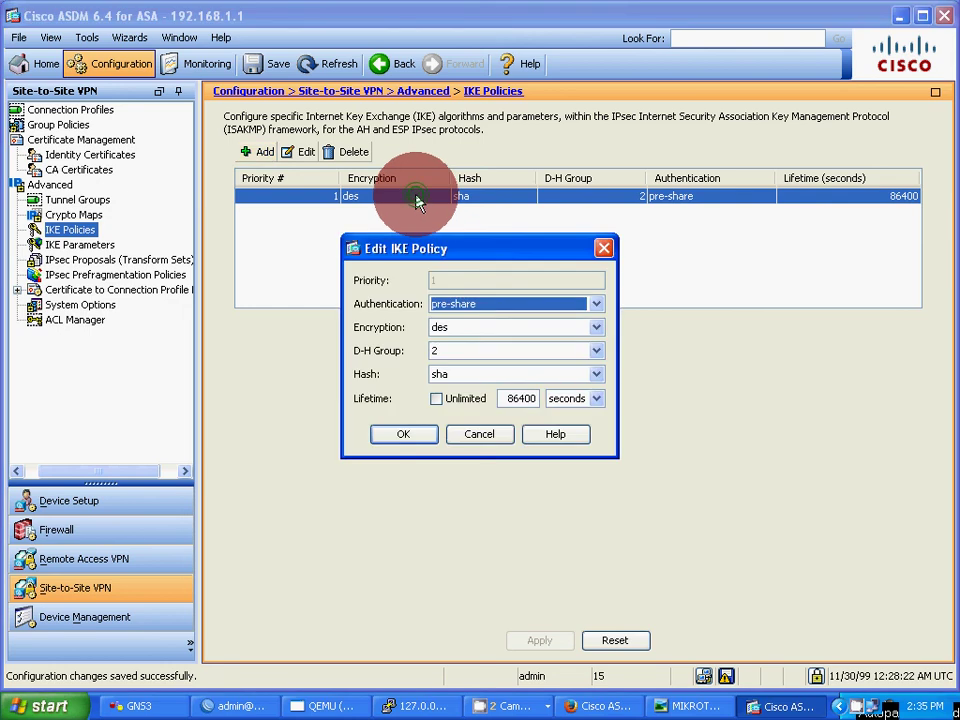
click(410, 435)
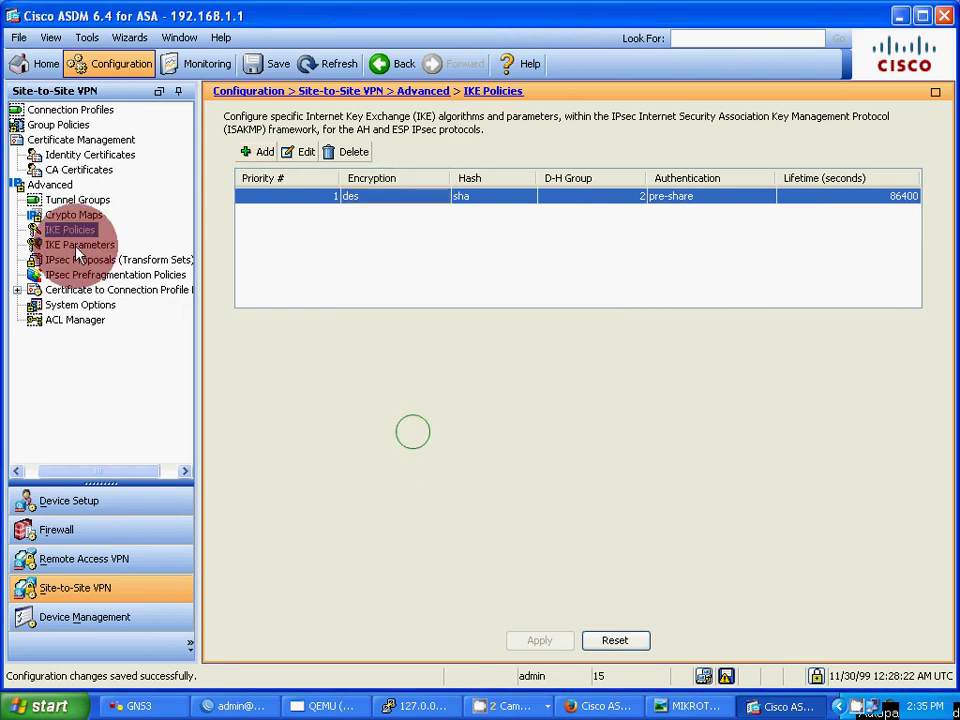
click(77, 247)
click(78, 276)
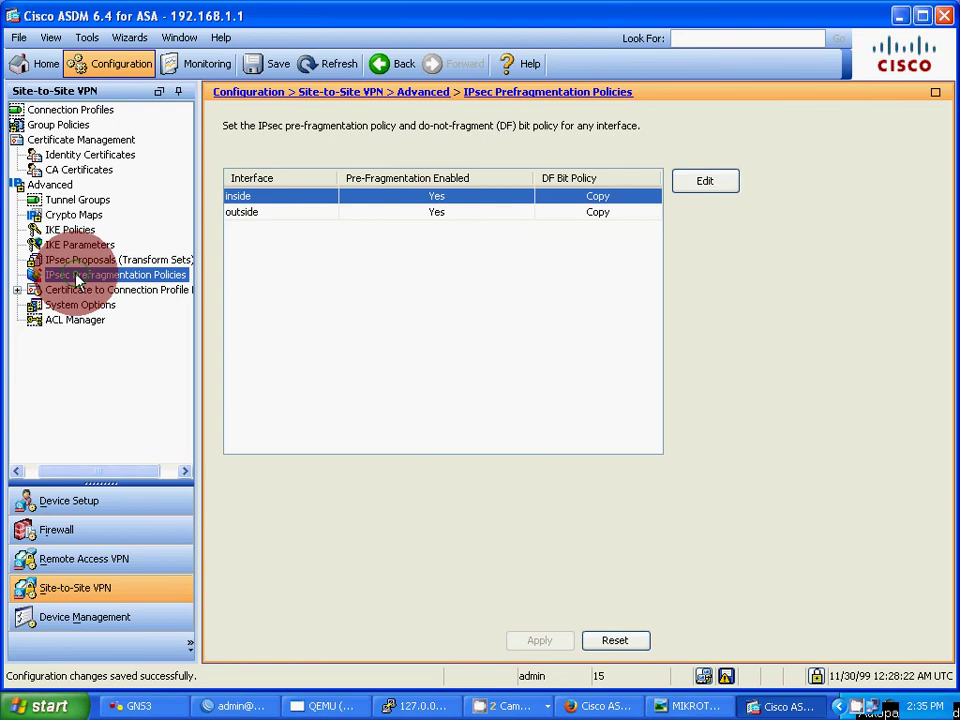
click(81, 305)
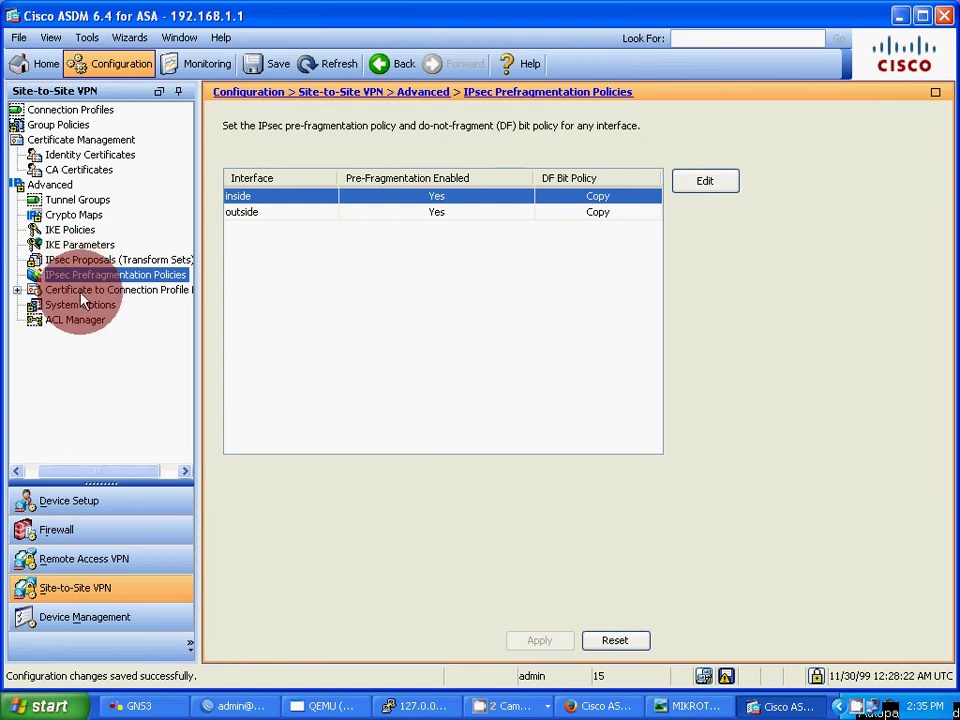
Enable rule 1 of outside_cryptomap_1 in ACL Manager and apply it to the ASA
click(75, 320)
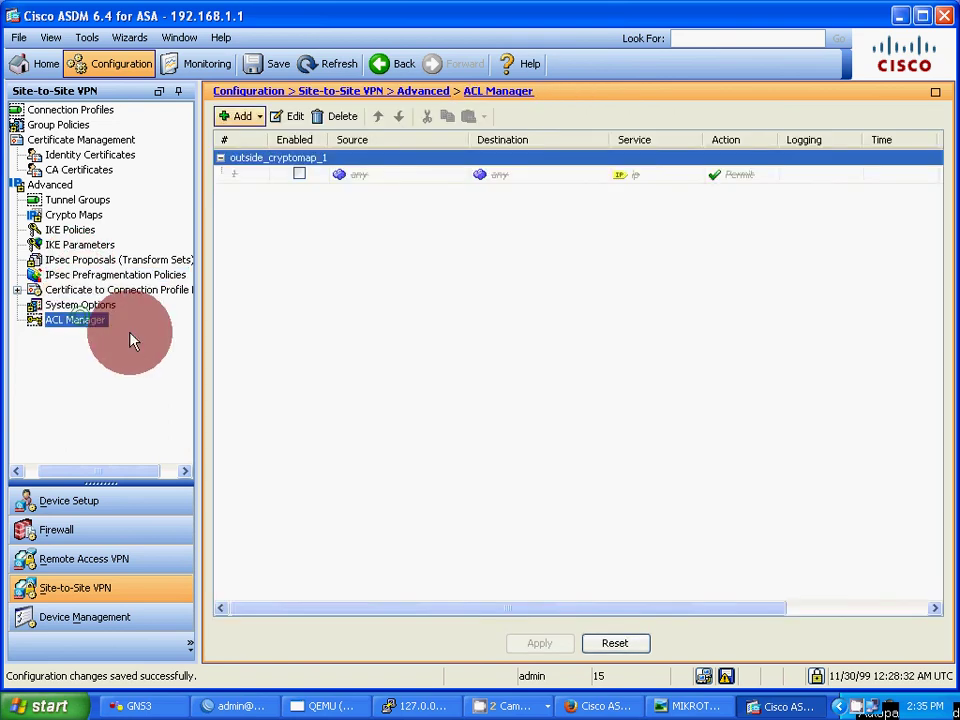
click(331, 178)
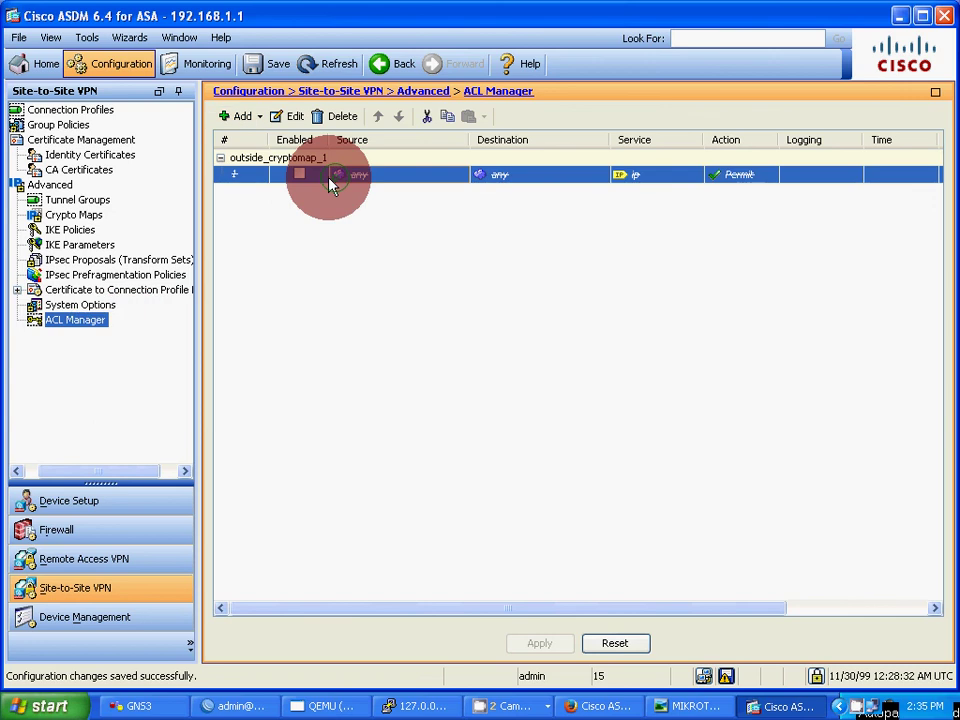
click(299, 174)
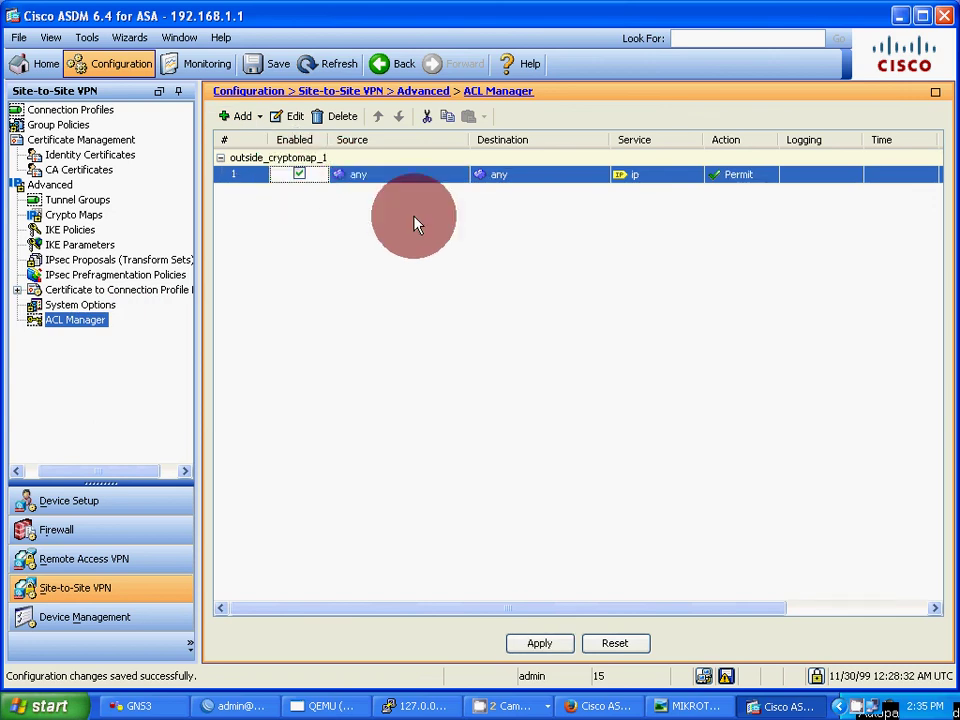
click(540, 643)
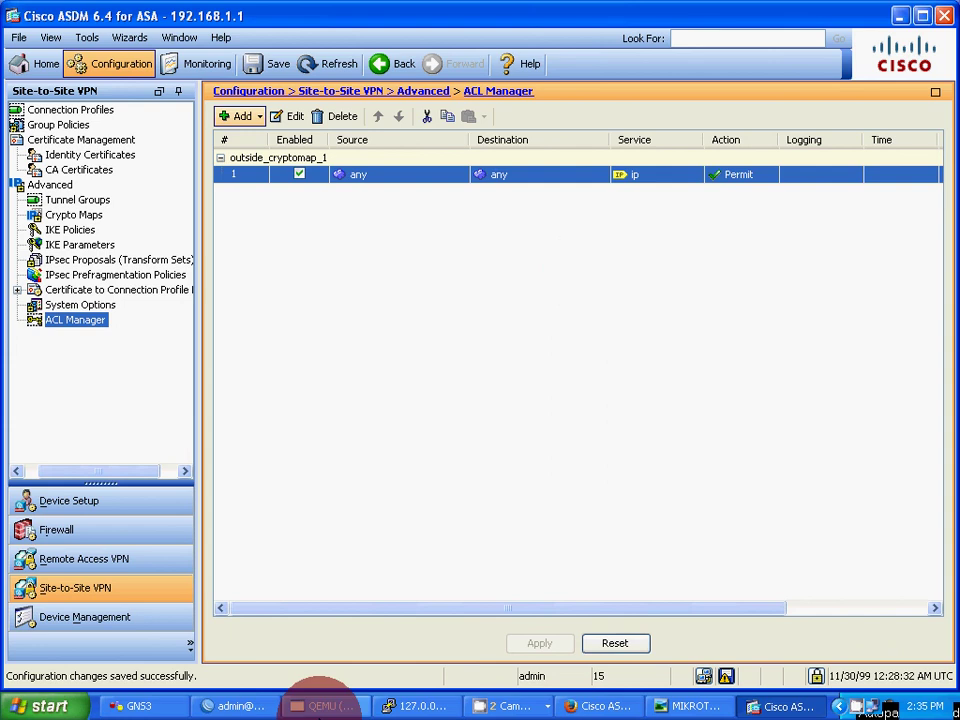
click(236, 706)
Flush all installed IPsec SAs and confirm
click(517, 128)
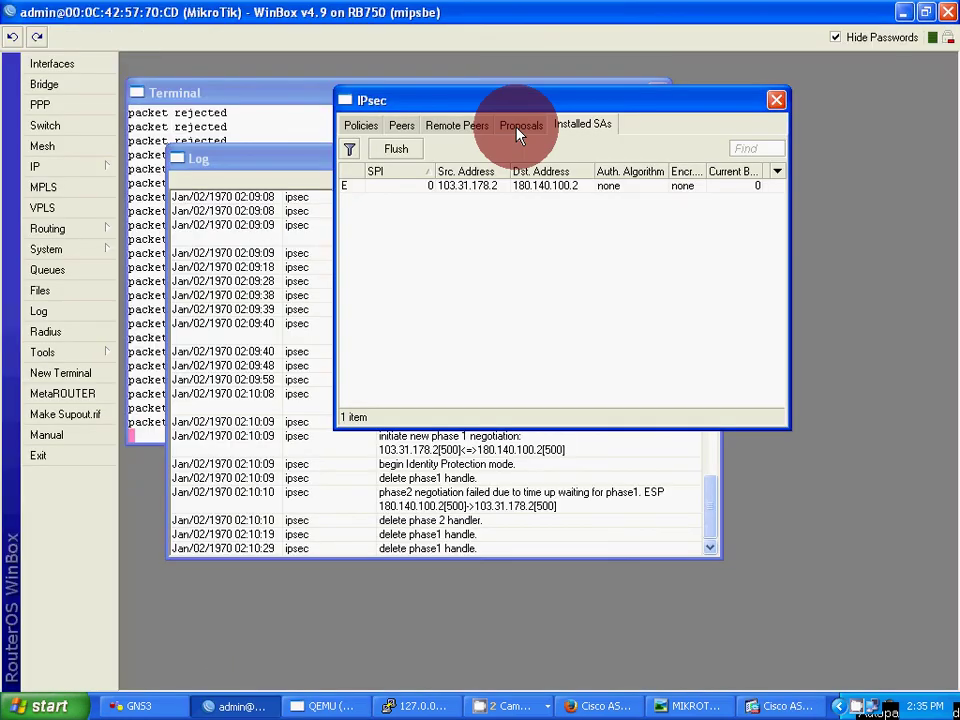
click(391, 148)
click(626, 369)
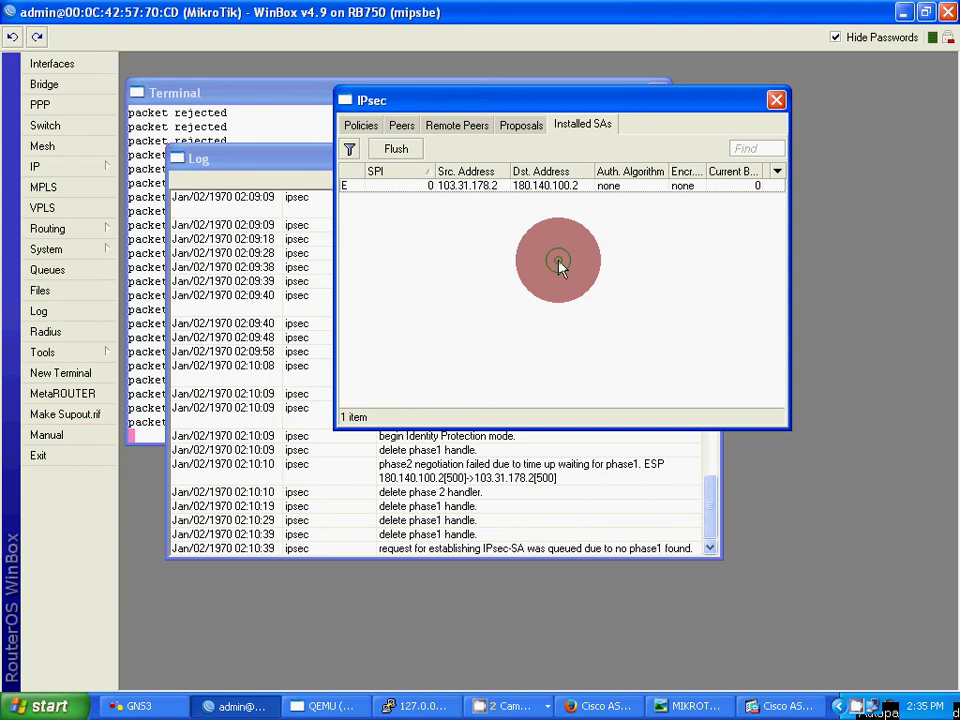
Compare the default sha1/des proposal, then return to the Installed SAs list
click(519, 128)
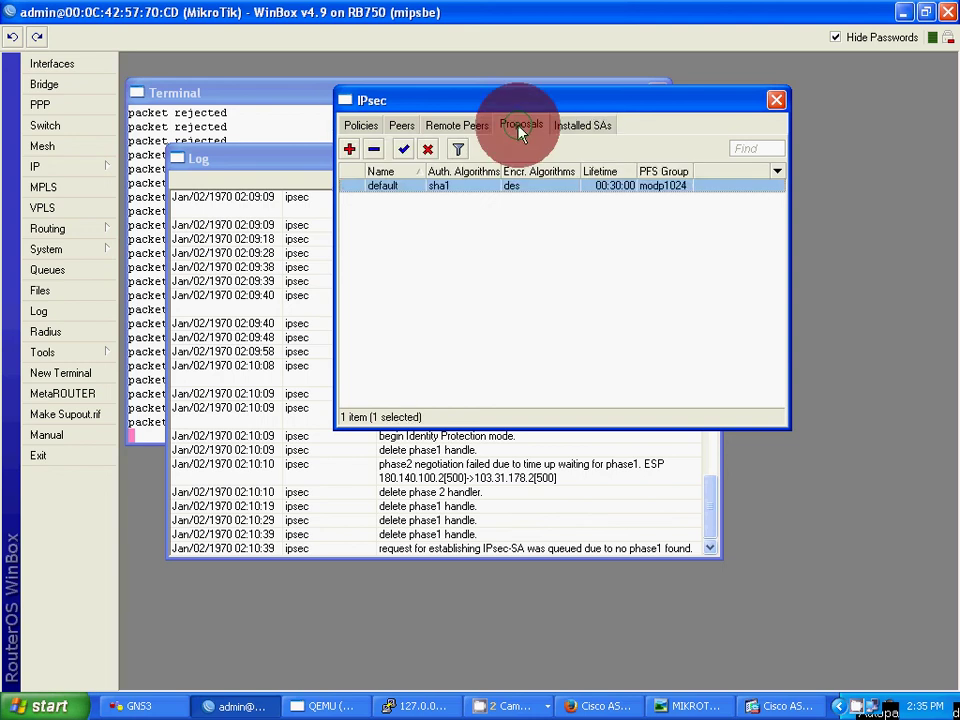
click(590, 127)
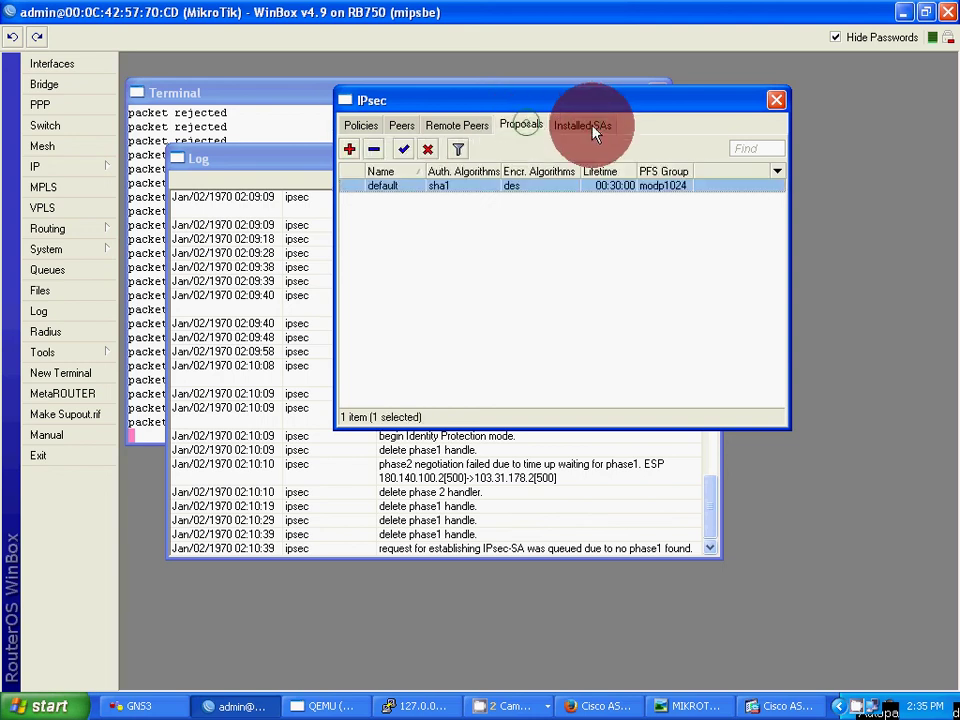
click(595, 130)
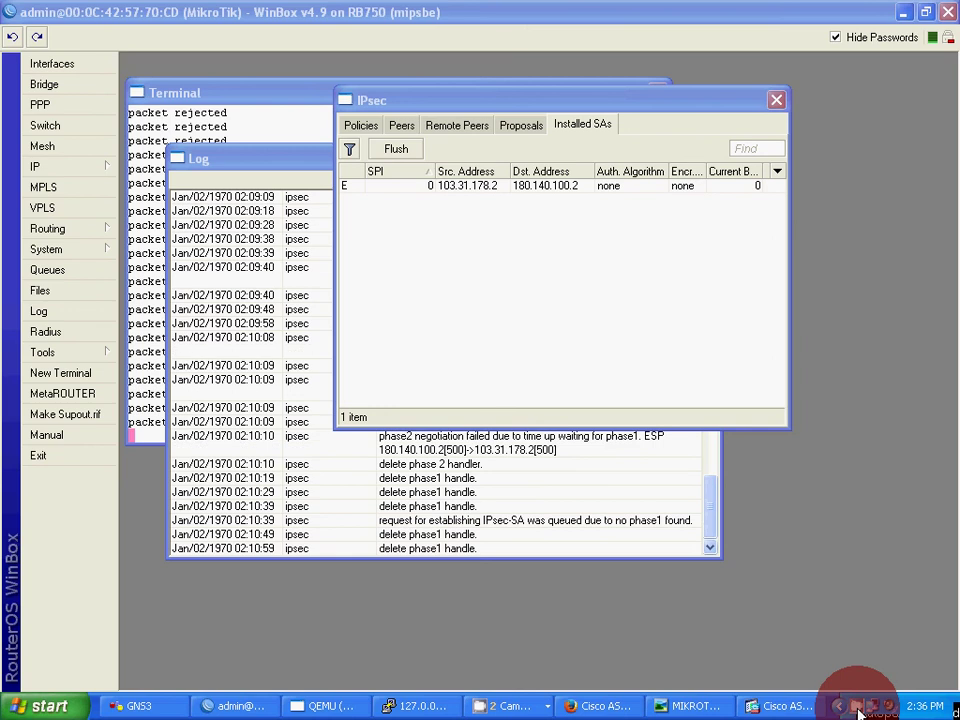
click(858, 710)
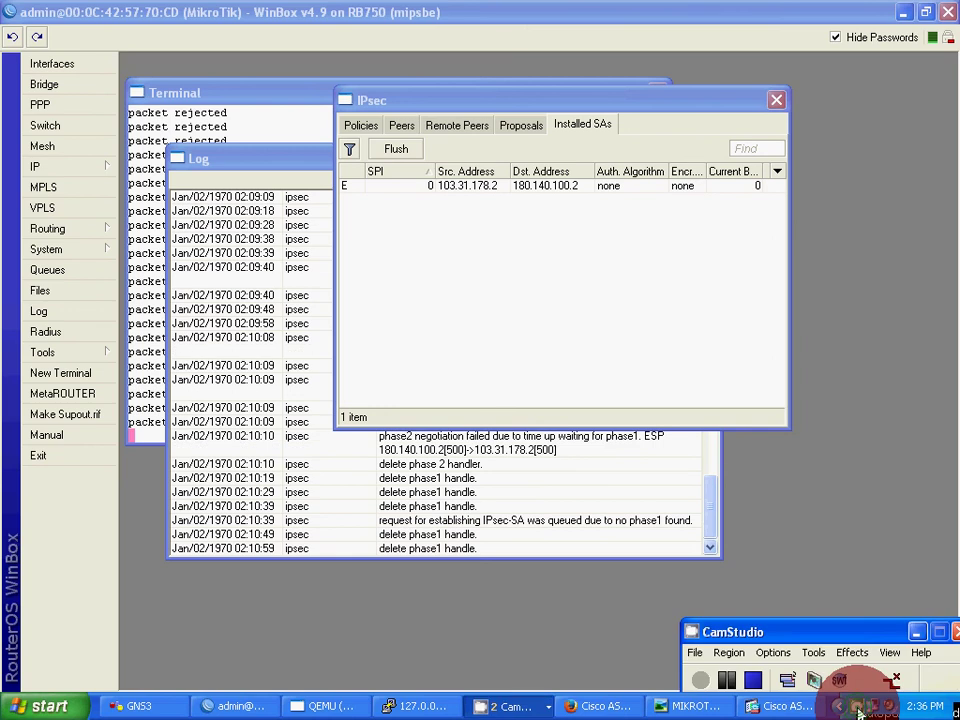